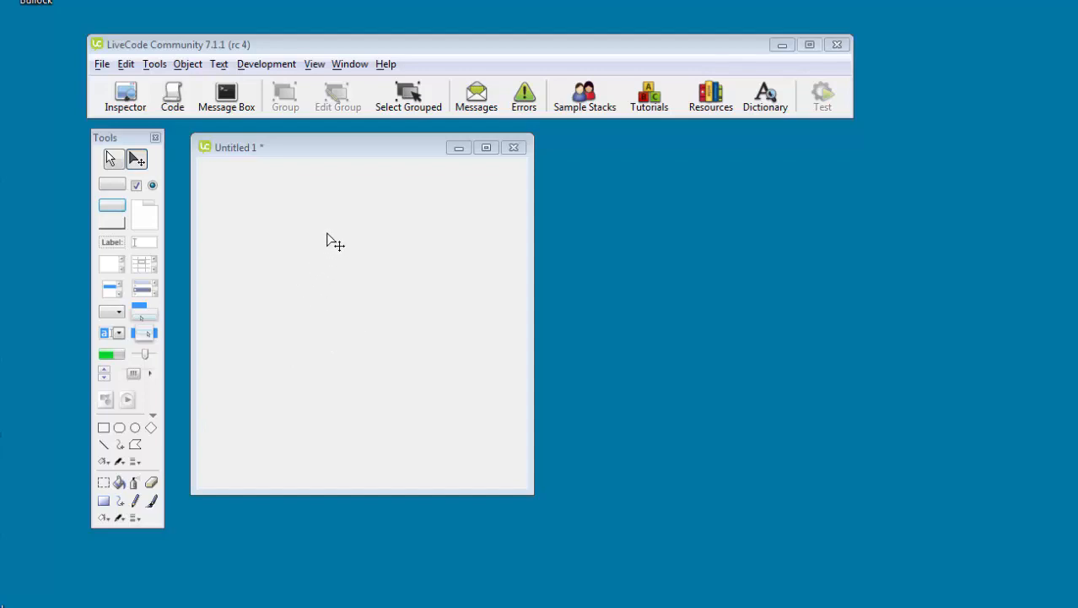
pyautogui.click(101, 64)
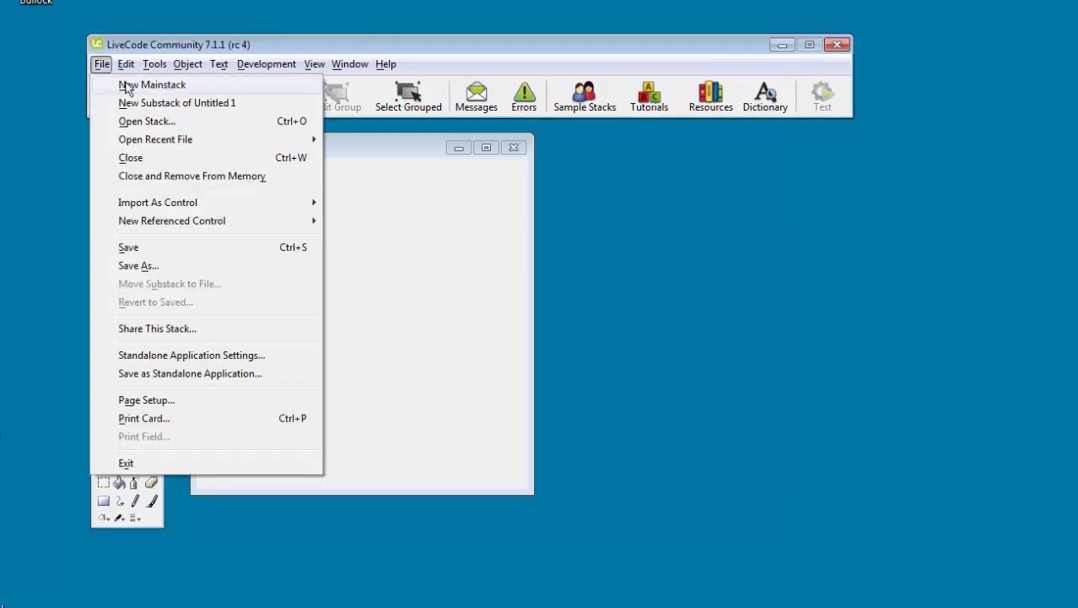
pyautogui.click(126, 85)
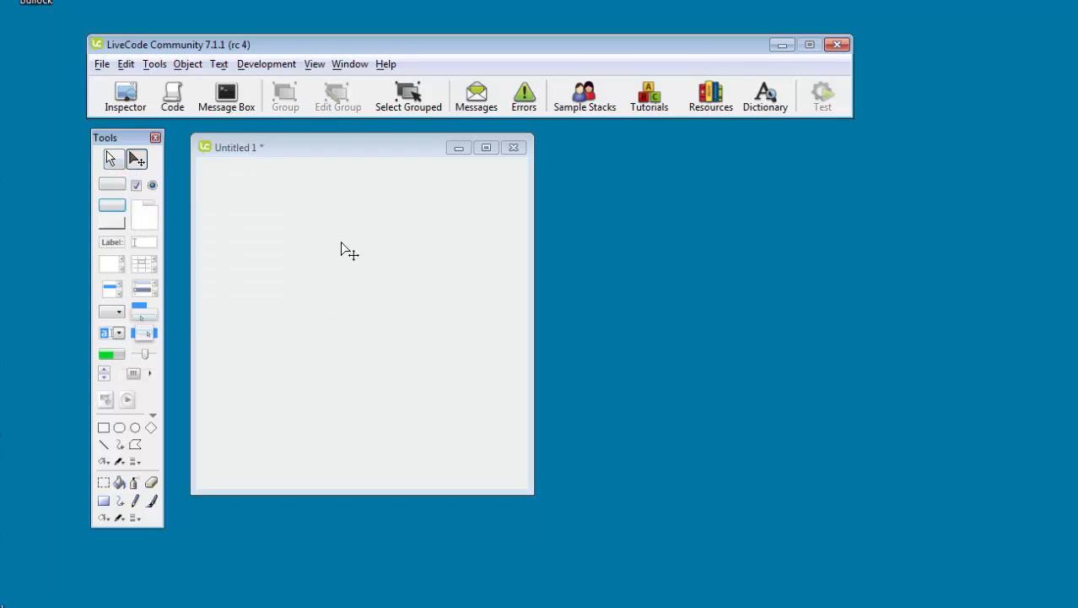
# Toggle the stack between run and edit mode, and place a standard push button near the upper-left corner of the card.
pyautogui.click(113, 160)
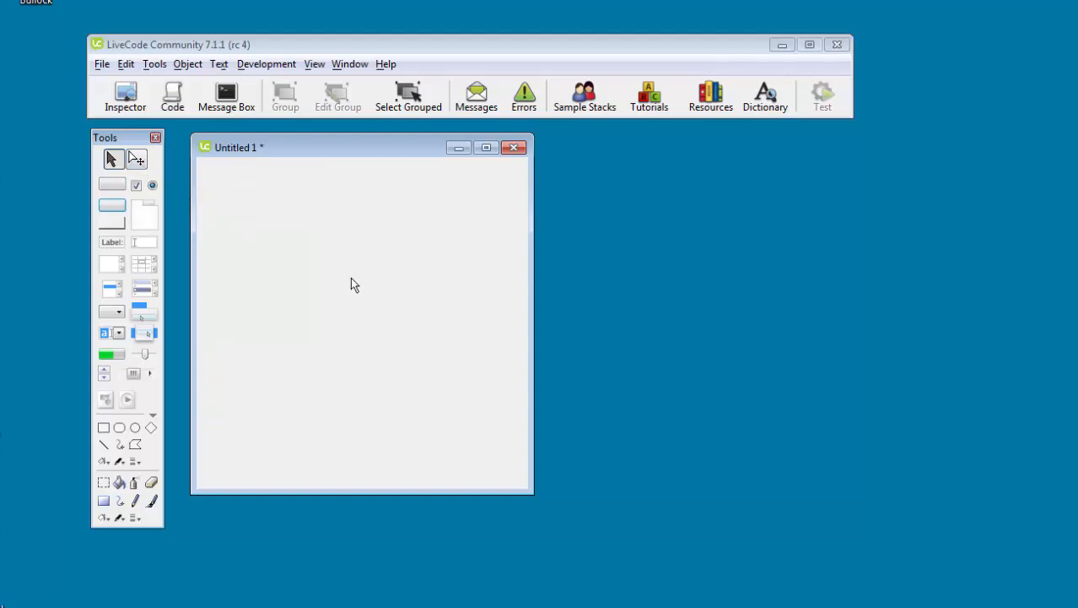
pyautogui.click(138, 162)
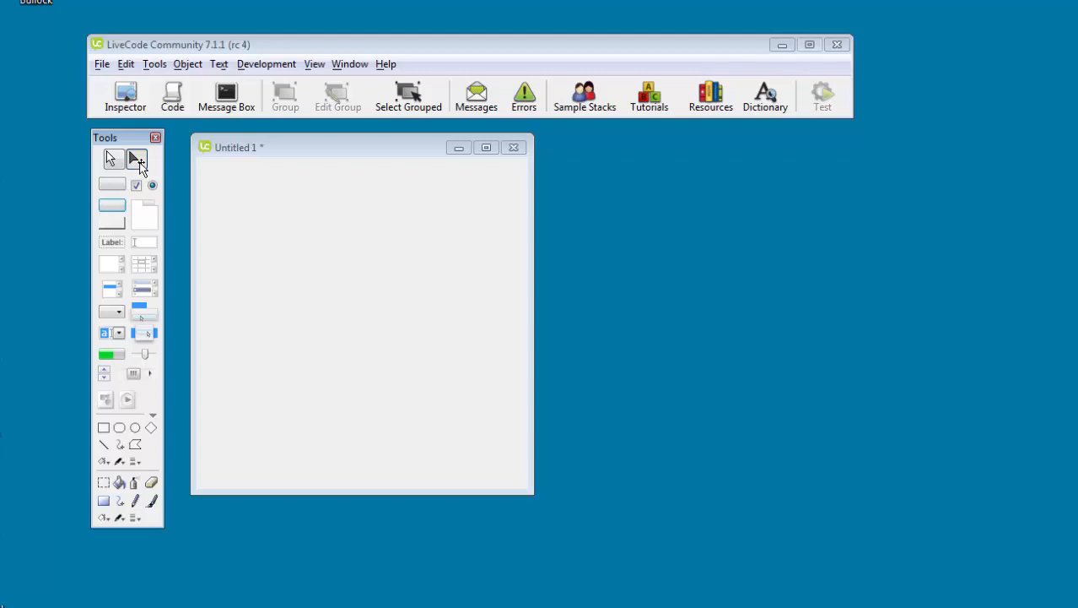
pyautogui.click(329, 261)
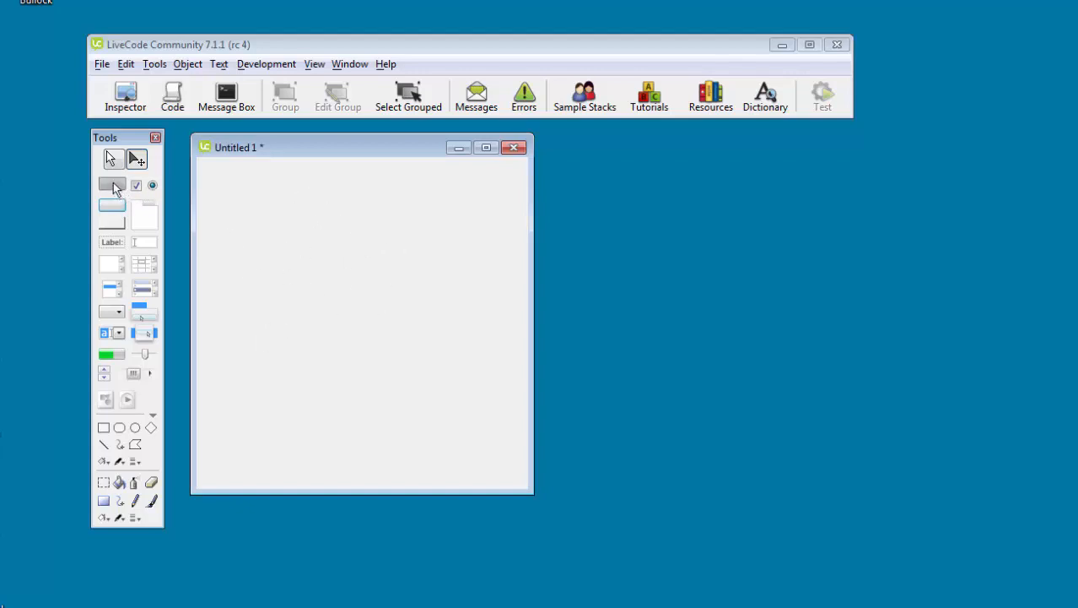
pyautogui.moveTo(116, 187); pyautogui.dragTo(253, 196)
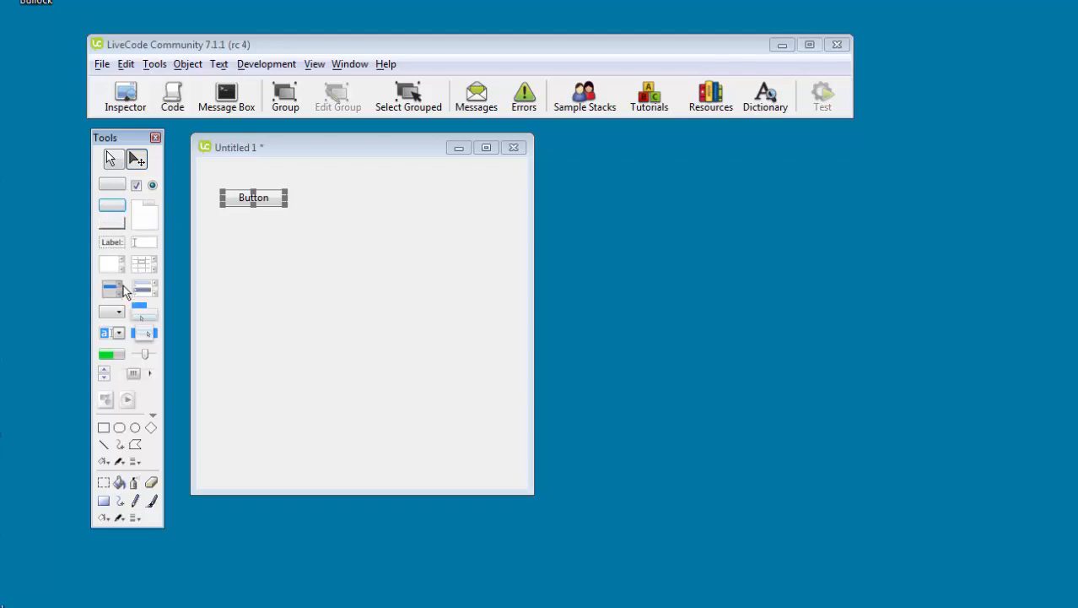
# View the push button's basic properties and its mouseUp script, closing the inspector and minimizing the code editor.
pyautogui.click(272, 207)
pyautogui.doubleClick(272, 207)
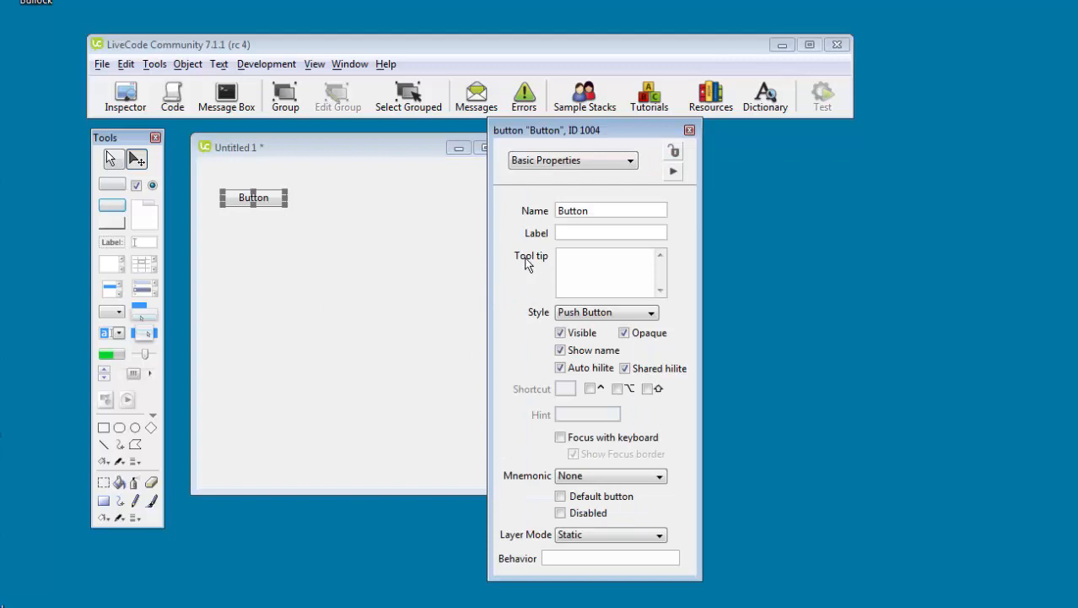
pyautogui.click(673, 173)
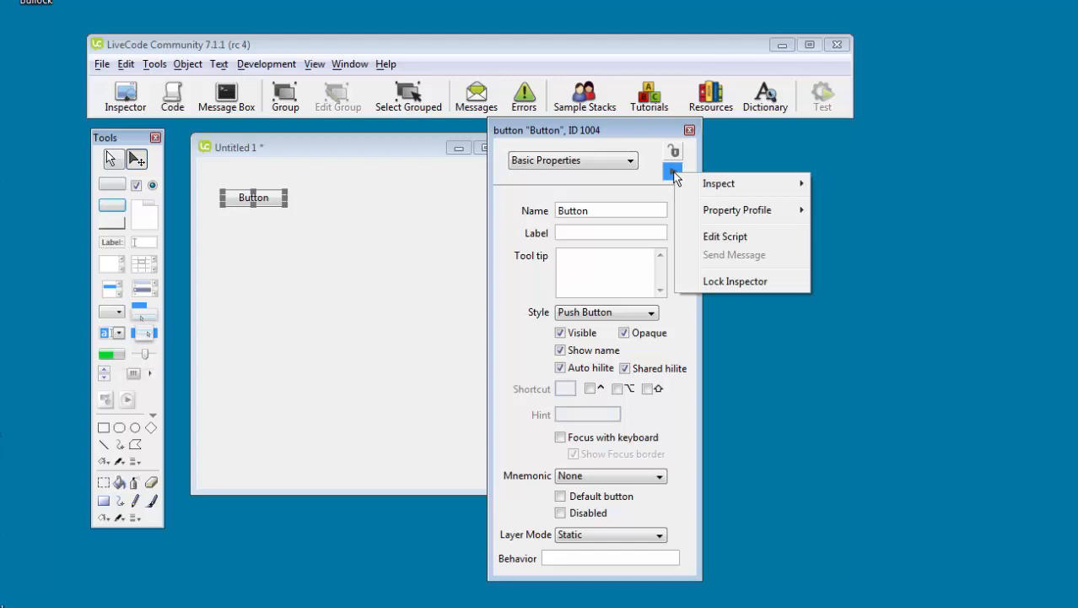
pyautogui.click(722, 238)
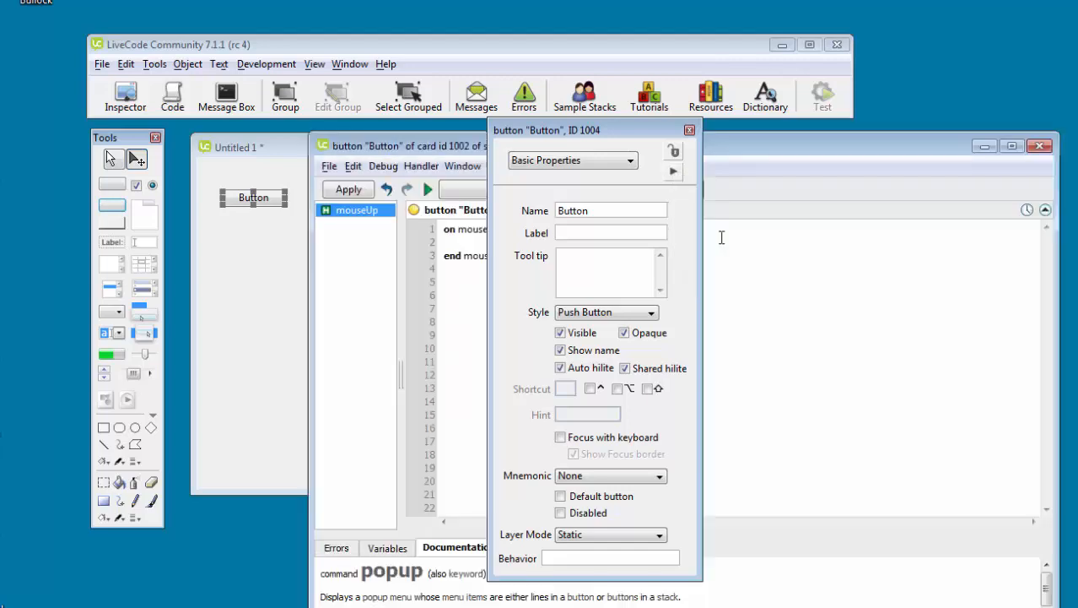
pyautogui.click(690, 130)
pyautogui.moveTo(591, 145); pyautogui.dragTo(640, 117)
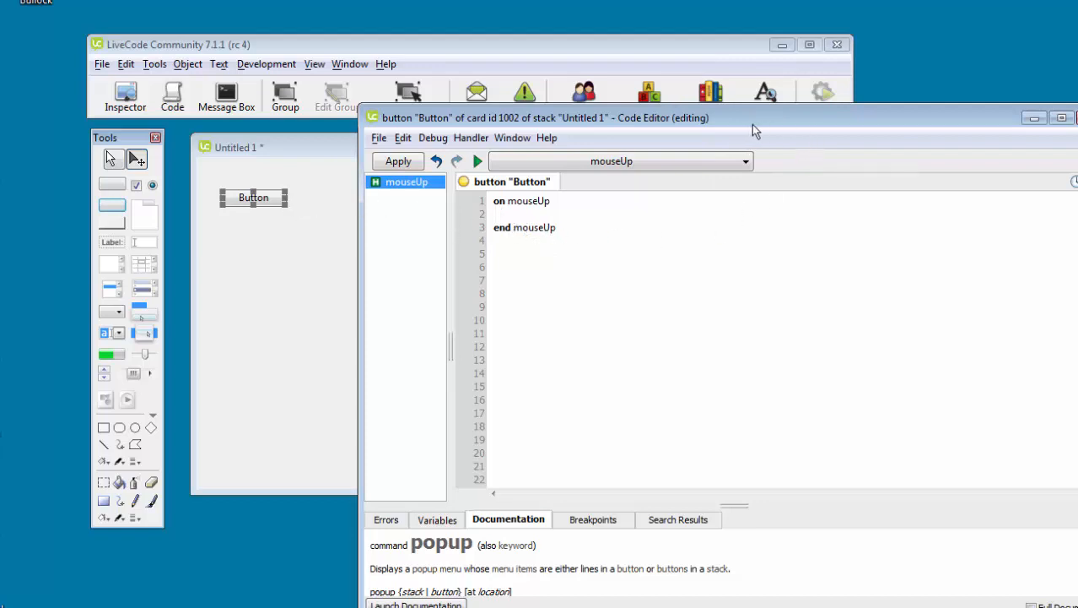
pyautogui.moveTo(777, 123); pyautogui.dragTo(726, 117)
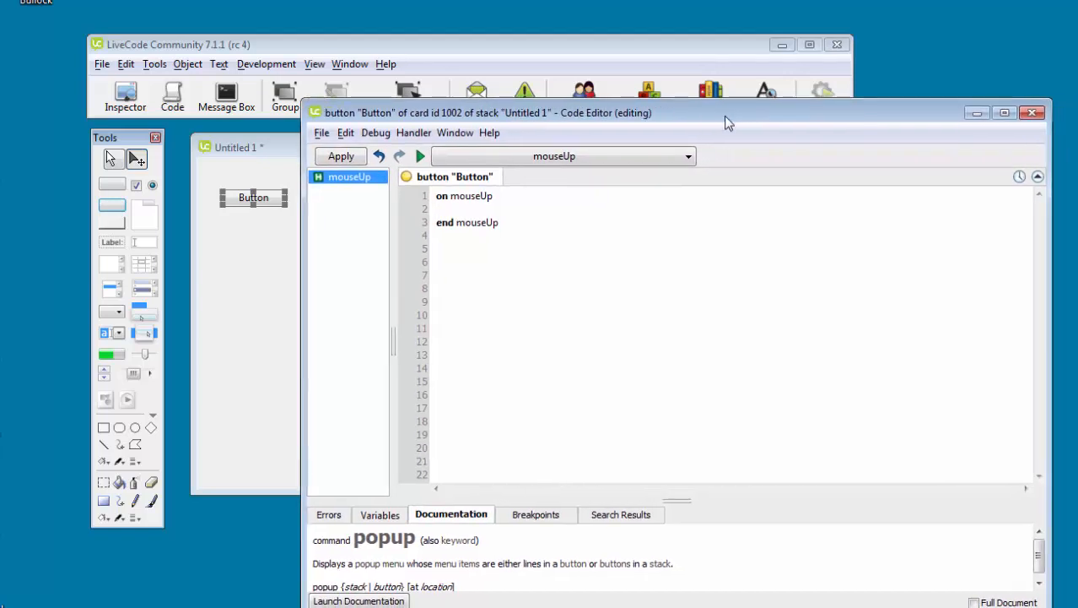
pyautogui.click(978, 115)
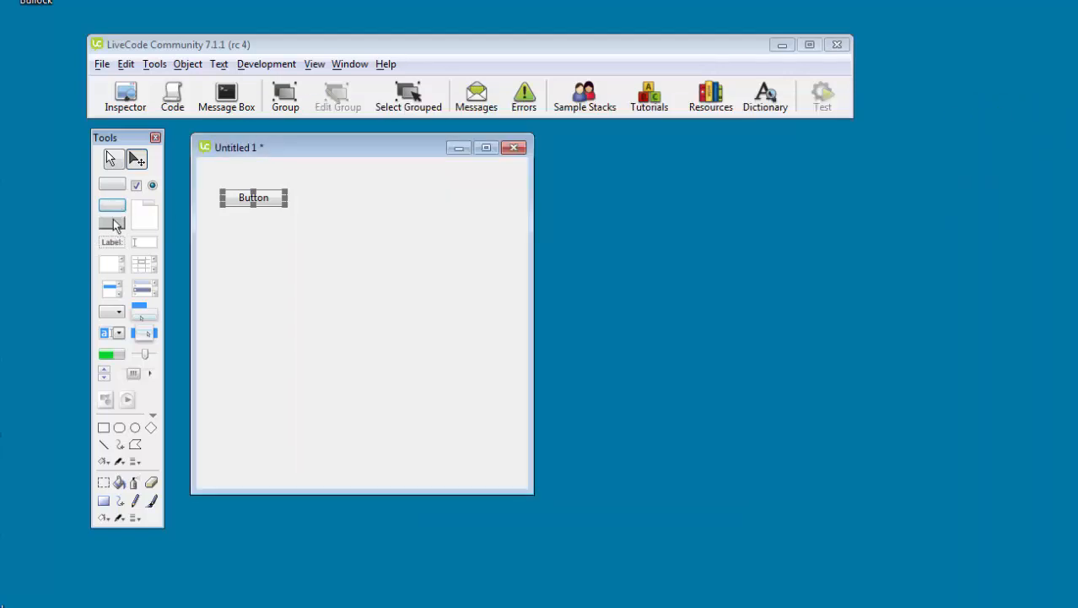
# Add two default buttons below the push button and align the upper one with the one beneath it.
pyautogui.moveTo(112, 206); pyautogui.dragTo(254, 235)
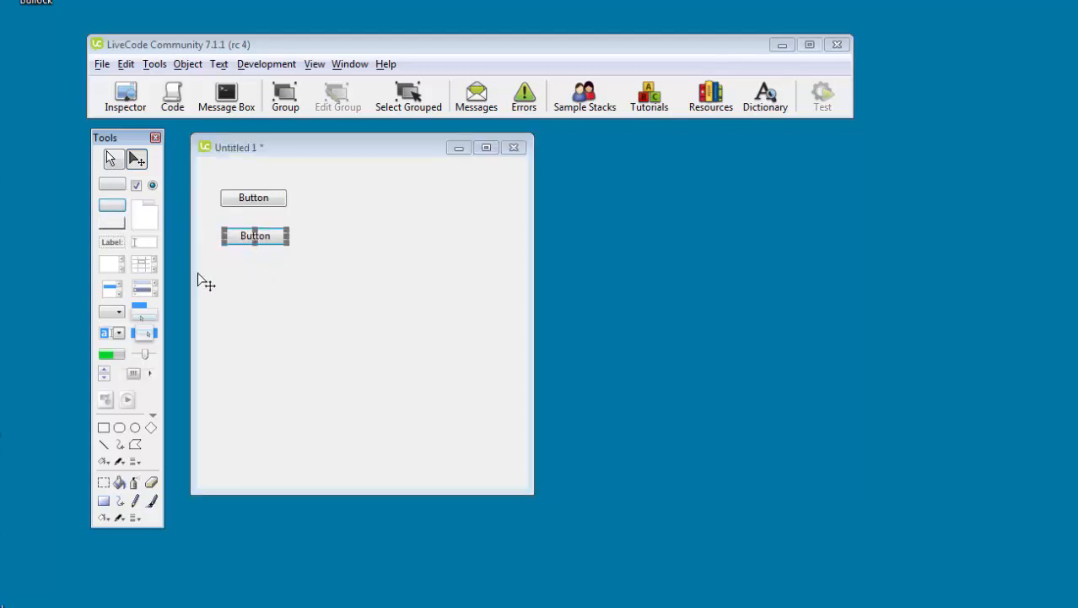
pyautogui.moveTo(116, 211); pyautogui.dragTo(253, 269)
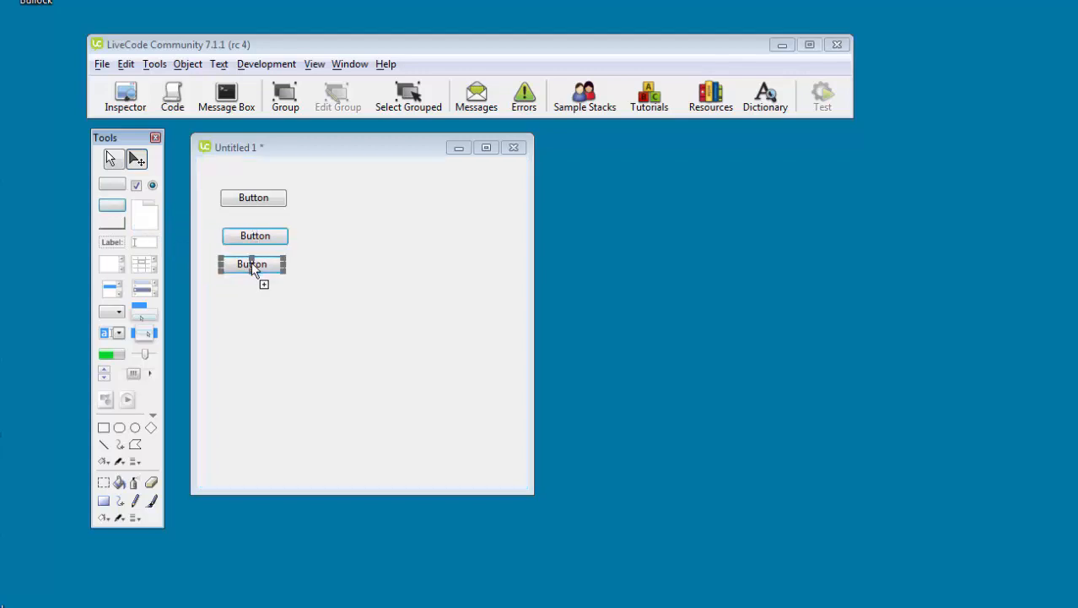
pyautogui.click(323, 297)
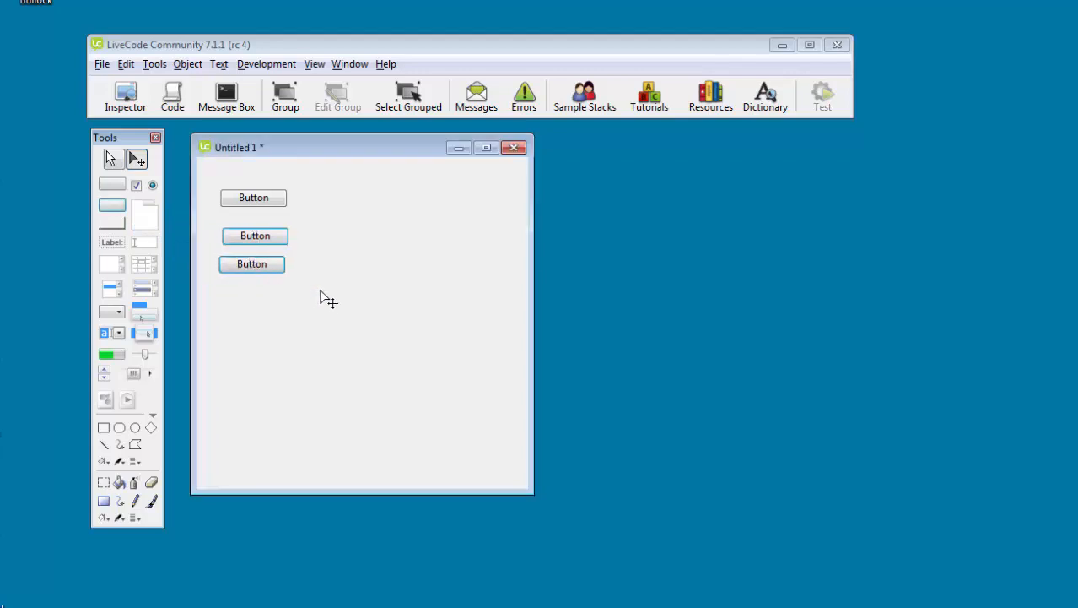
pyautogui.click(276, 241)
pyautogui.moveTo(276, 240); pyautogui.dragTo(272, 238)
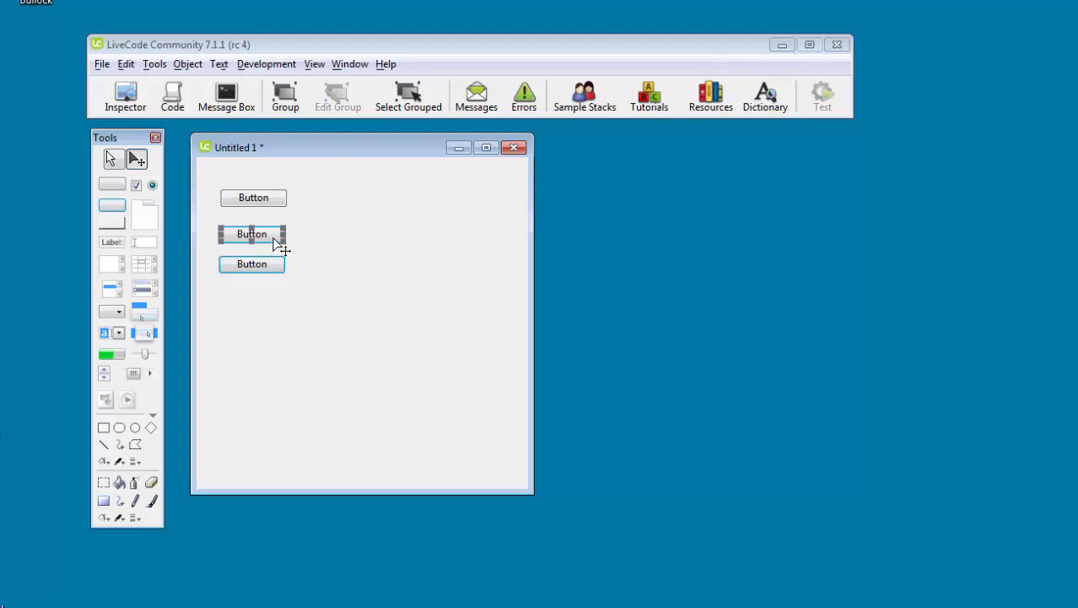
pyautogui.click(317, 277)
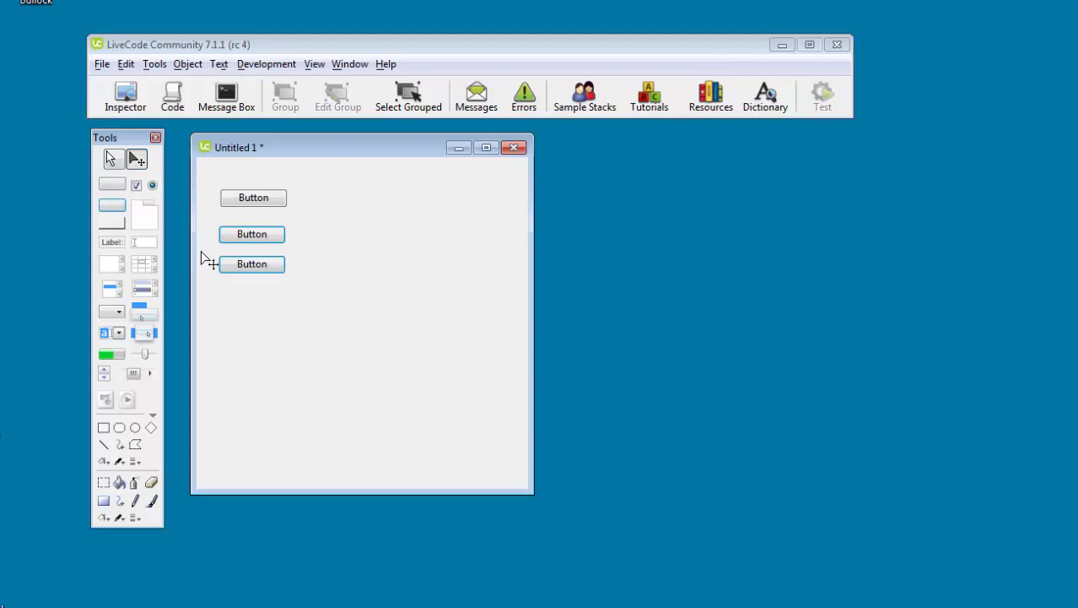
# Try out the two default buttons in run mode and toggle between edit and run mode.
pyautogui.click(112, 159)
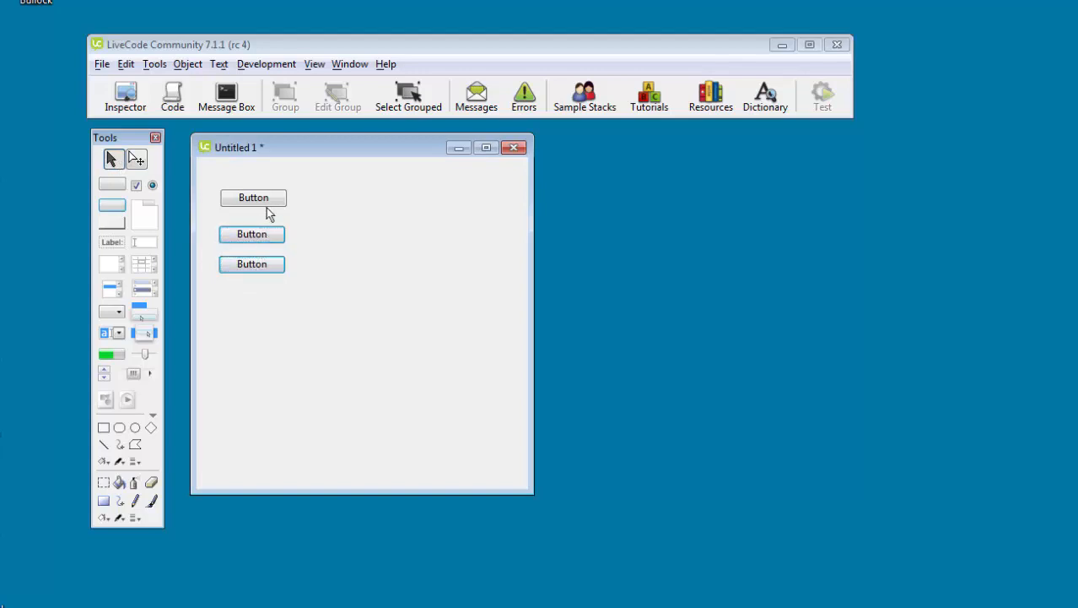
pyautogui.click(278, 264)
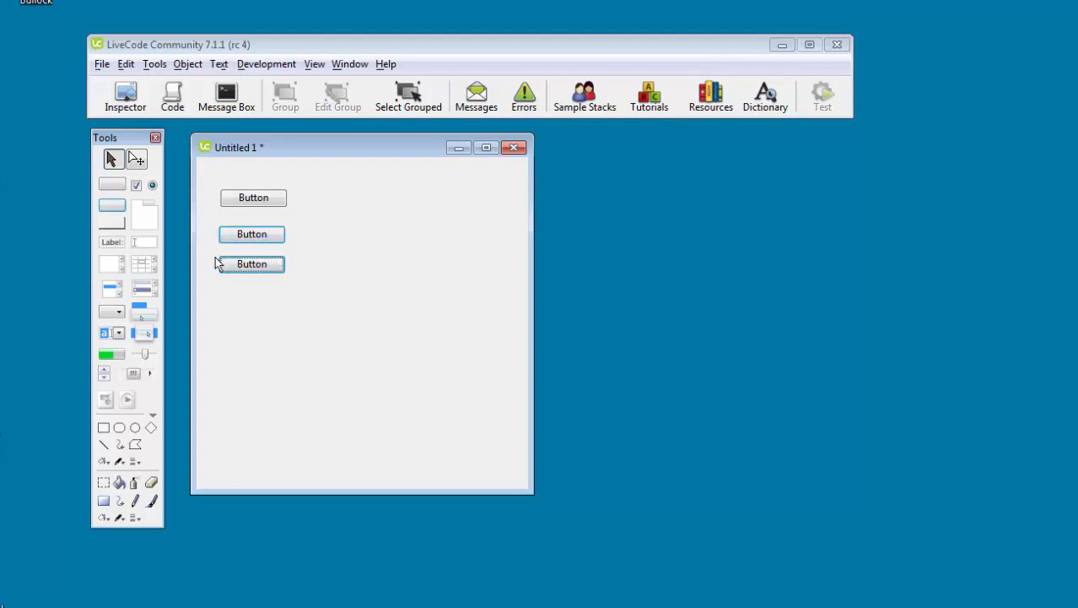
pyautogui.click(260, 245)
pyautogui.click(135, 161)
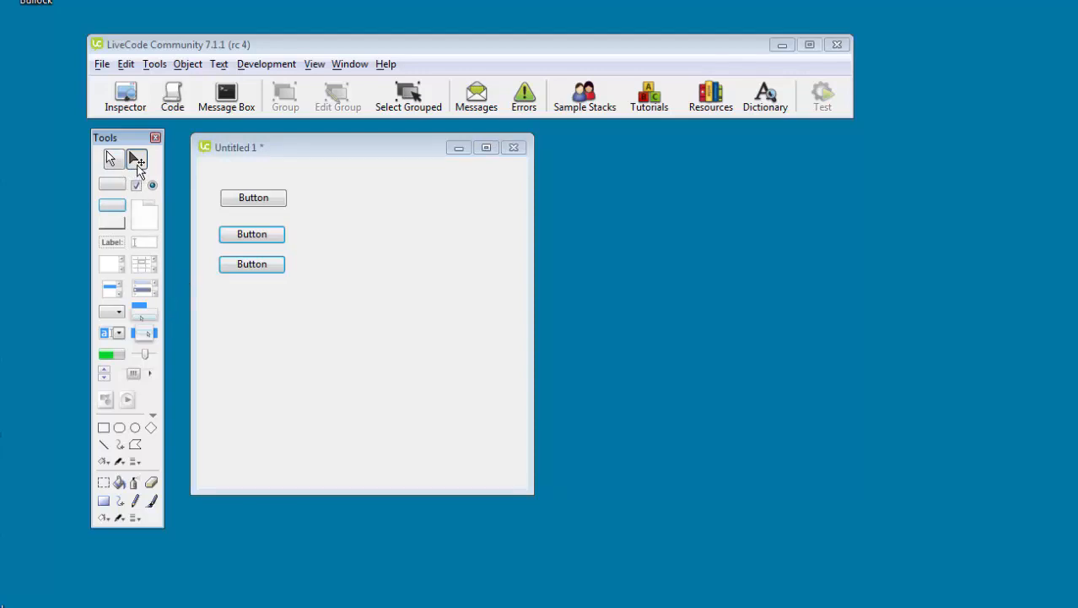
pyautogui.click(111, 161)
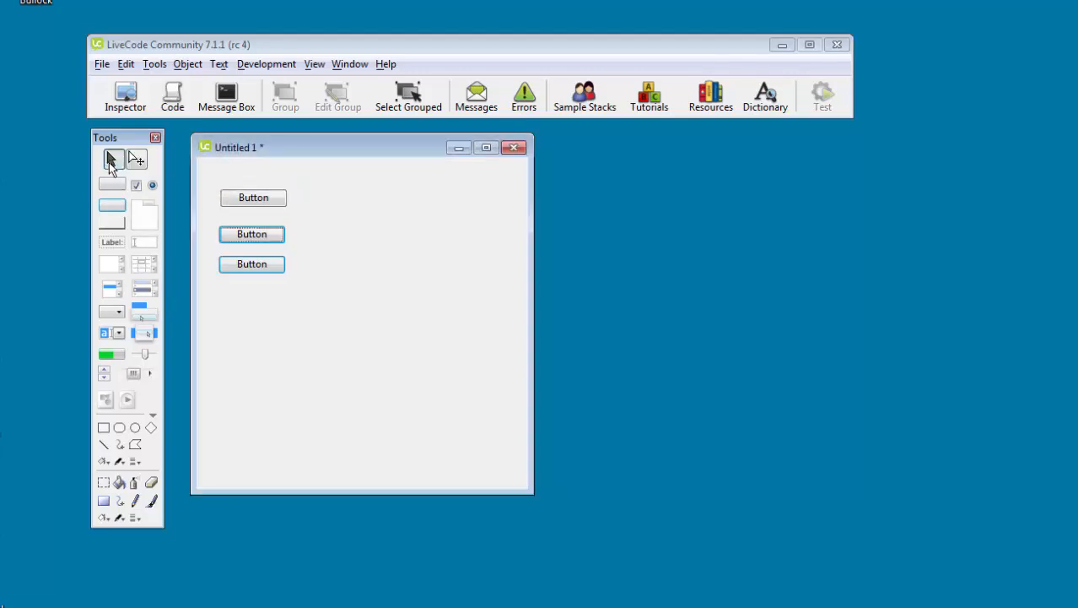
# Add a check box beside the top button in edit mode and tick it in run mode.
pyautogui.click(143, 164)
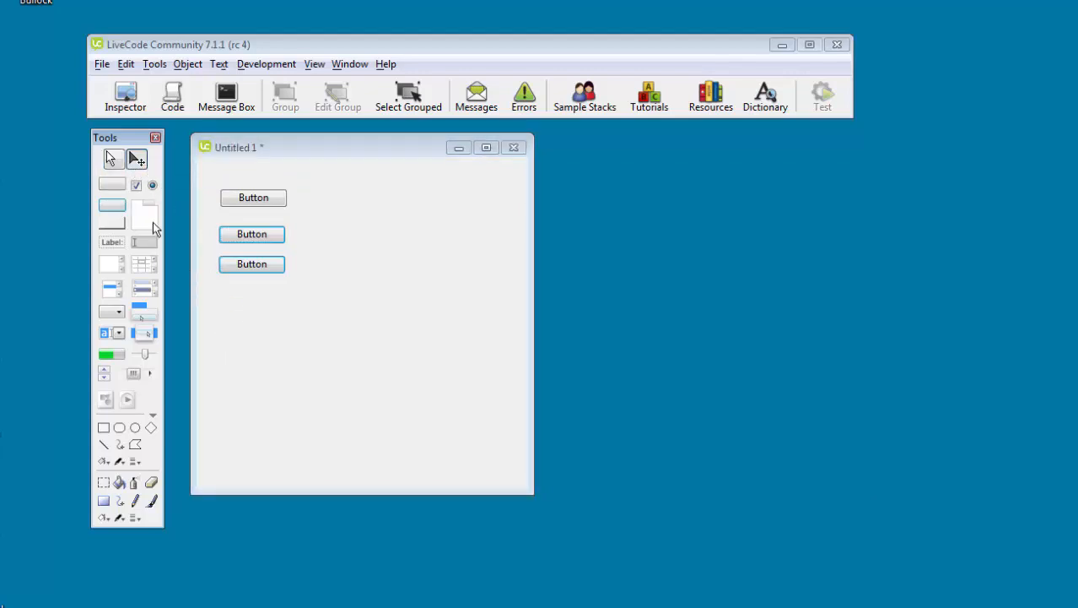
pyautogui.moveTo(138, 193); pyautogui.dragTo(342, 196)
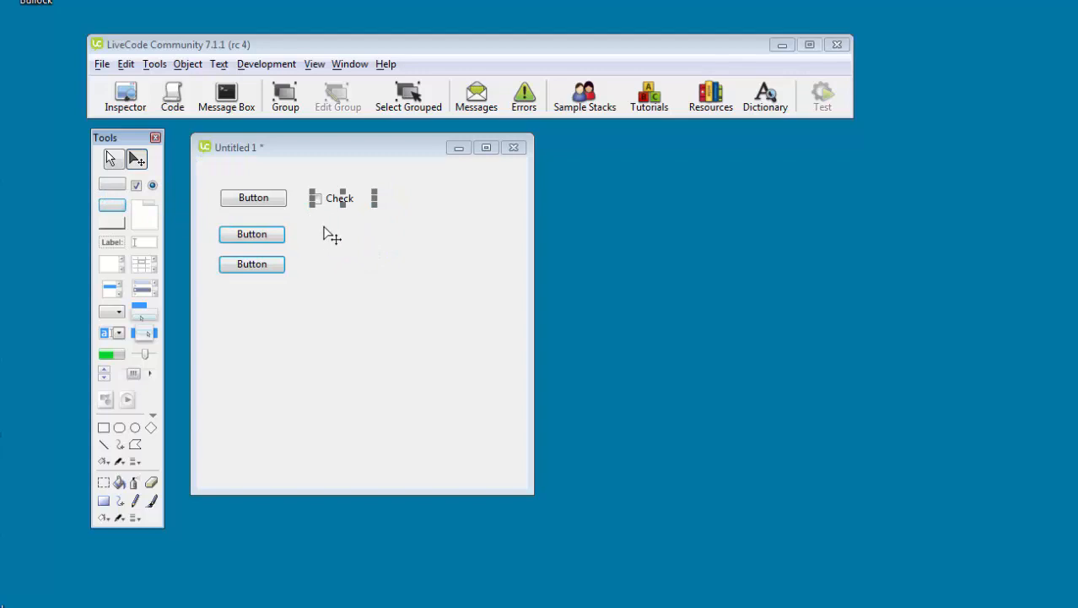
pyautogui.click(110, 160)
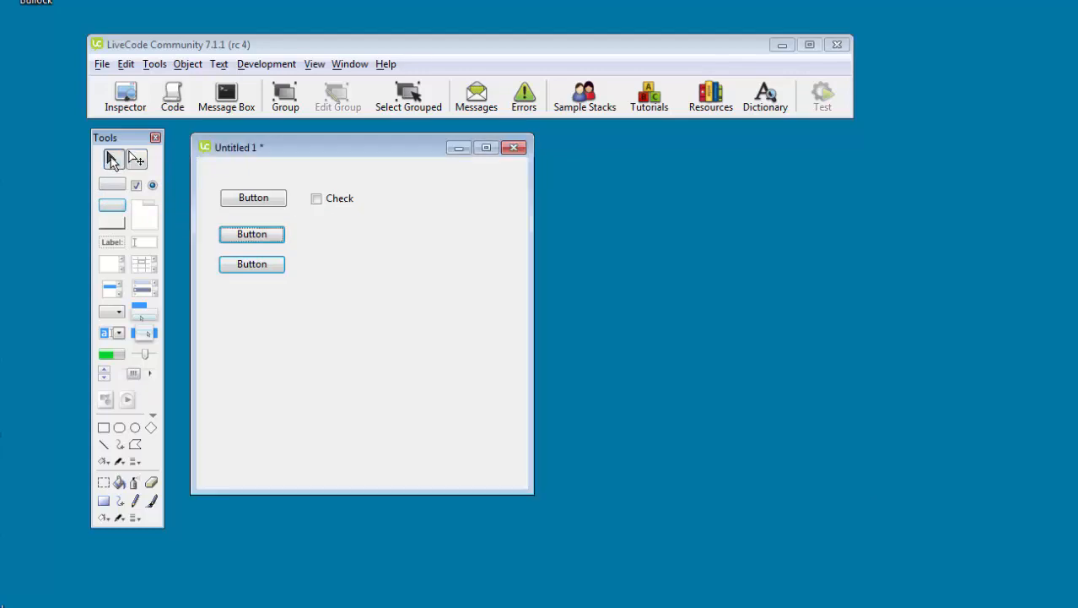
pyautogui.click(315, 200)
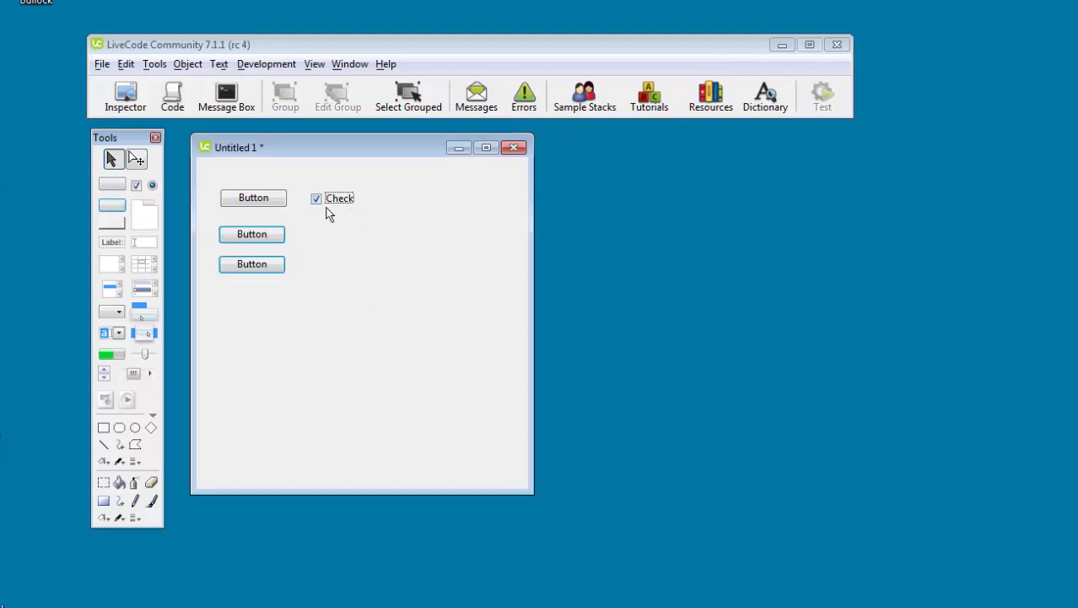
# Add a radio button below the check box in edit mode and select it in run mode.
pyautogui.click(138, 160)
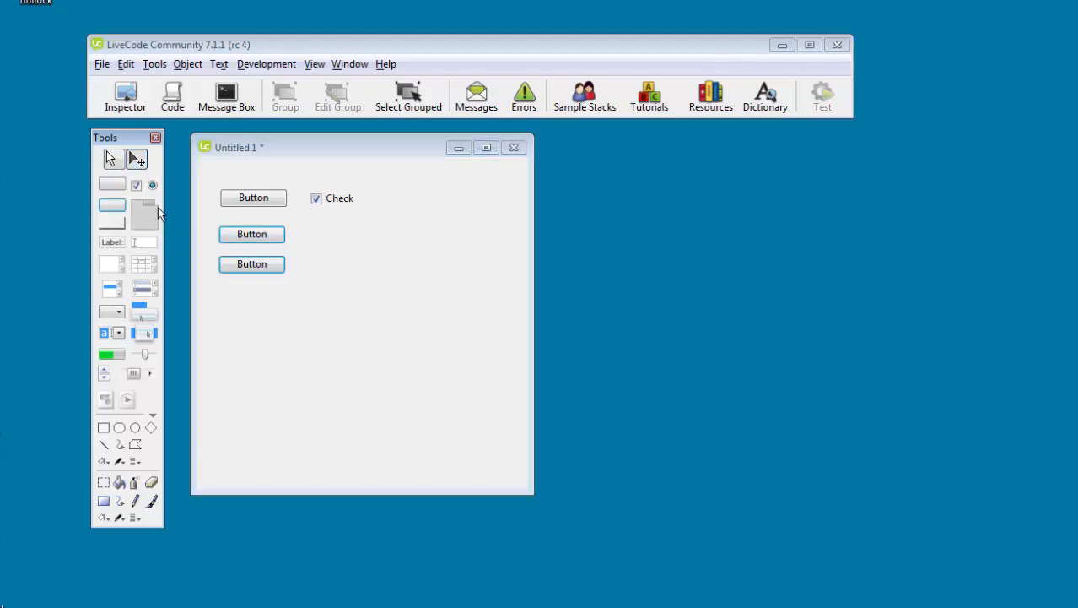
pyautogui.moveTo(155, 188); pyautogui.dragTo(341, 231)
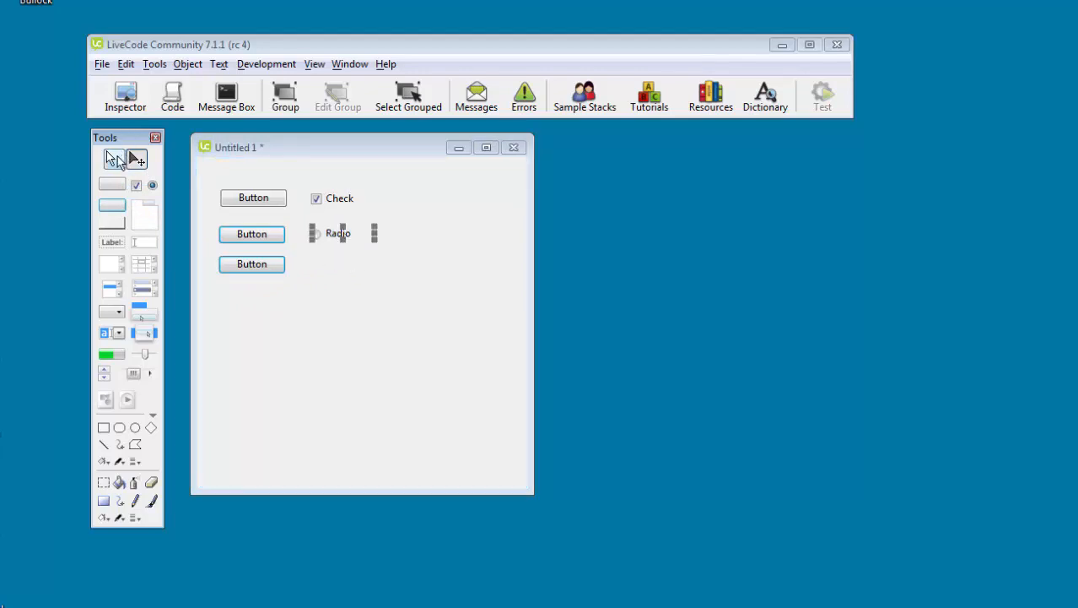
pyautogui.click(111, 159)
pyautogui.click(317, 236)
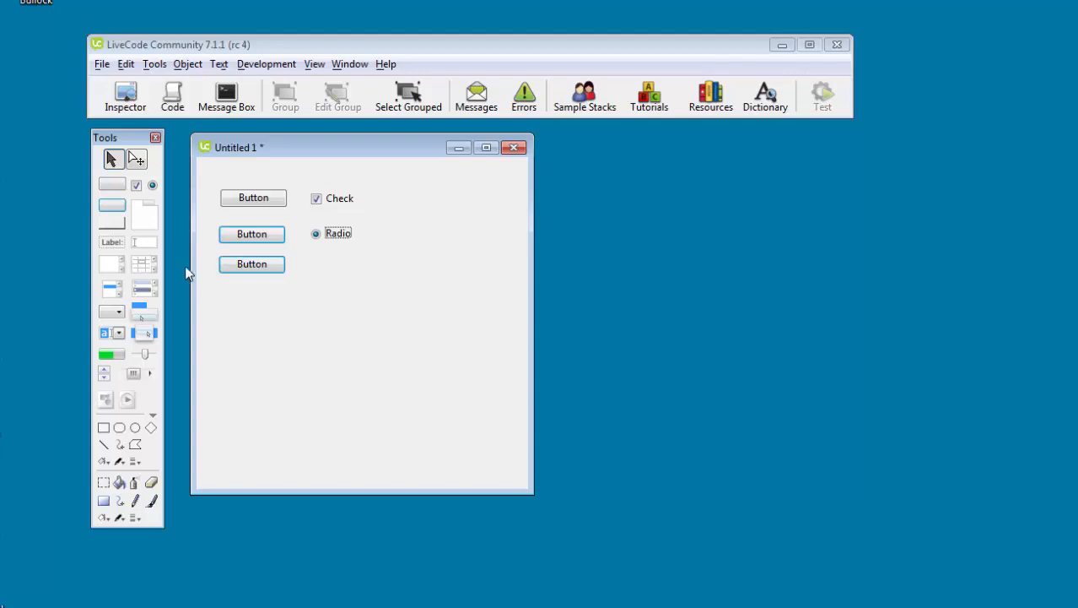
# Place a tab panel below the buttons in edit mode and view its tab list in the properties.
pyautogui.click(137, 160)
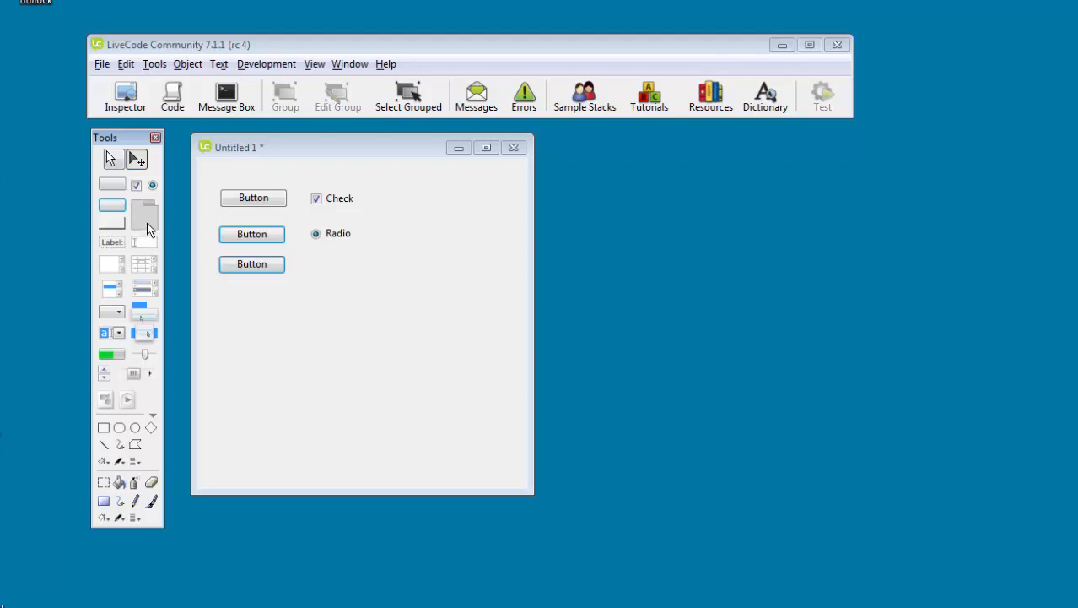
pyautogui.moveTo(147, 223); pyautogui.dragTo(334, 360)
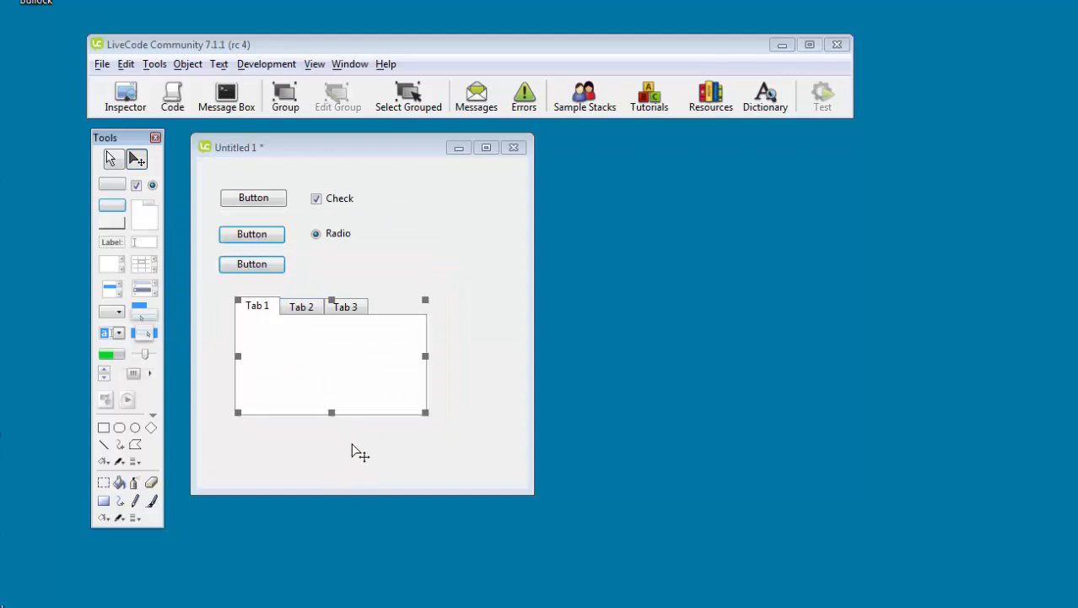
pyautogui.doubleClick(305, 311)
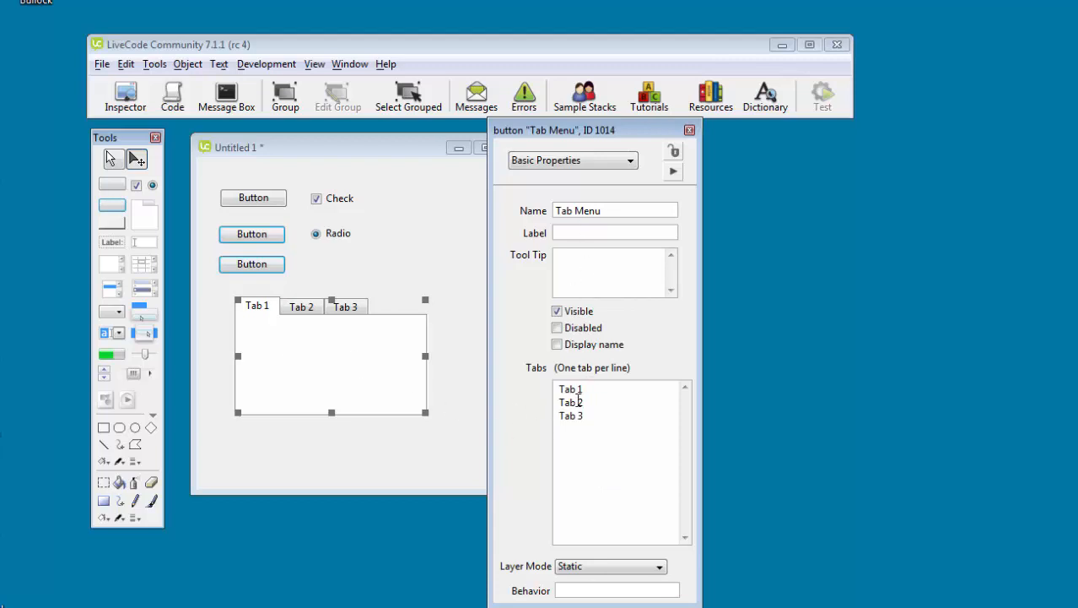
pyautogui.click(690, 131)
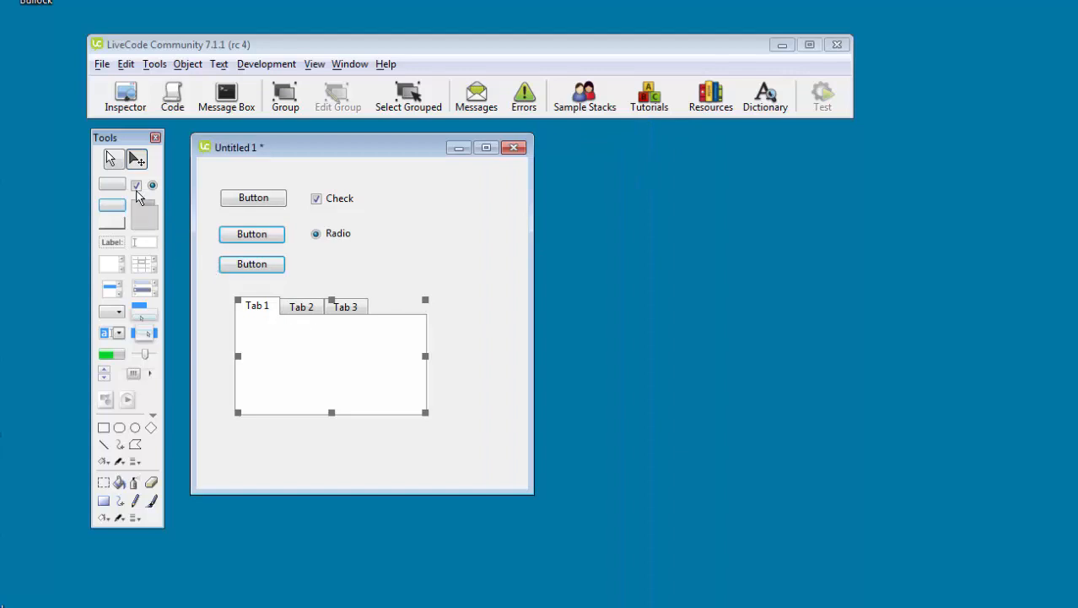
# Try out the tab panel in run mode by switching among Tab 1, Tab 2 and Tab 3, ending on Tab 2.
pyautogui.click(110, 159)
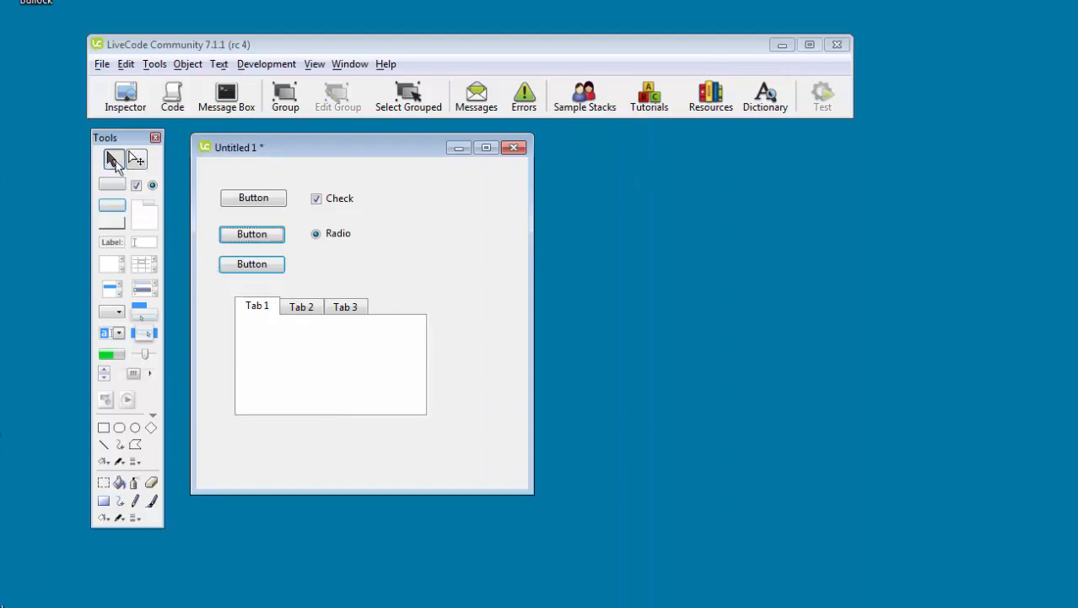
pyautogui.click(316, 310)
pyautogui.click(349, 312)
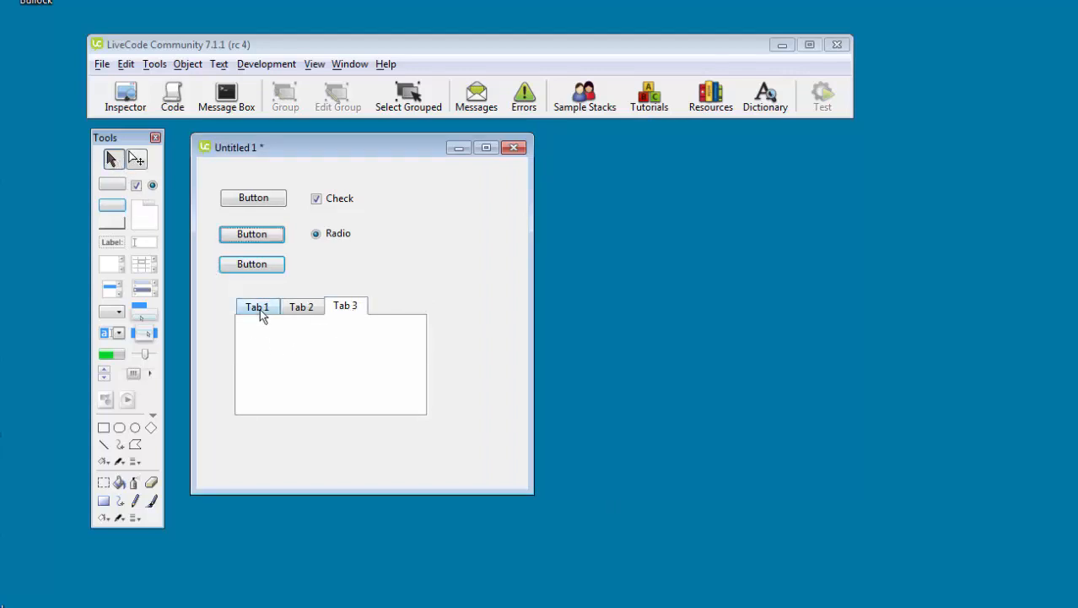
pyautogui.click(260, 308)
pyautogui.click(308, 312)
pyautogui.click(348, 309)
pyautogui.click(303, 306)
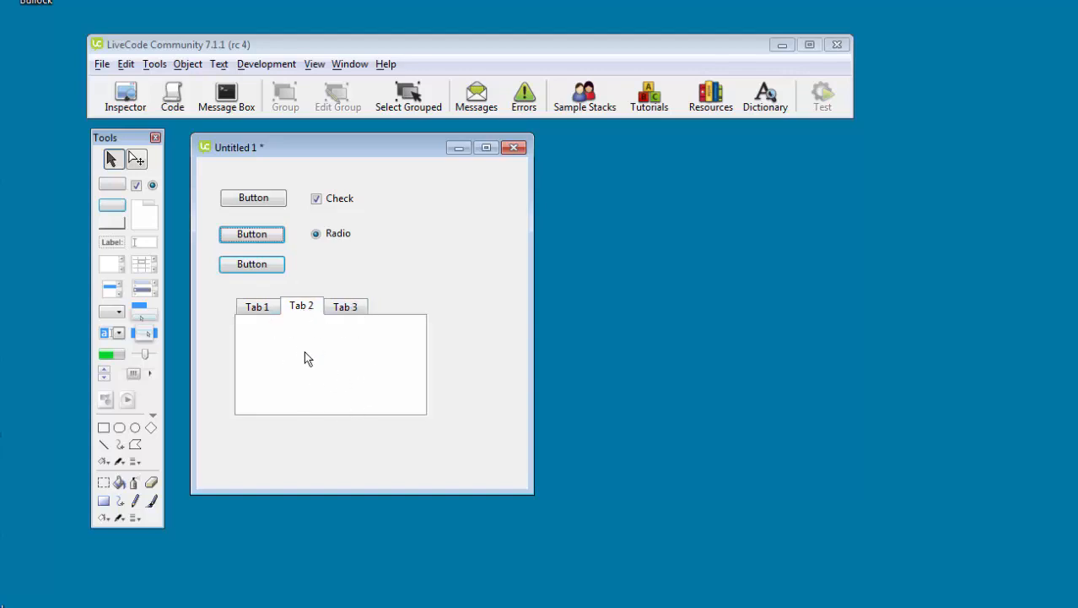
# Switch the tab panel to Tab 1 in run mode, and delete the whole panel in edit mode.
pyautogui.click(260, 309)
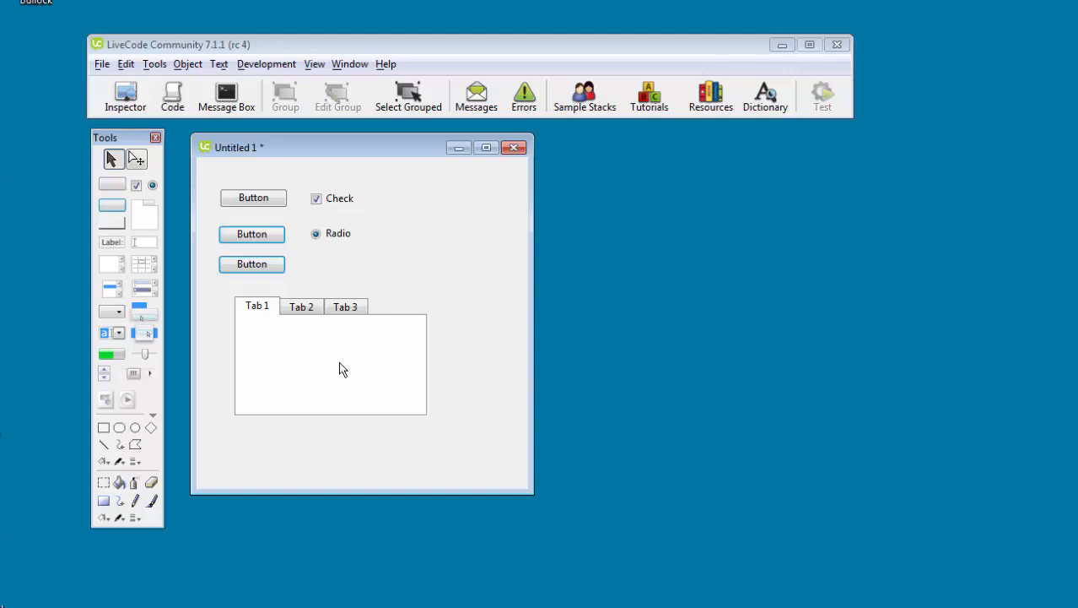
pyautogui.click(137, 161)
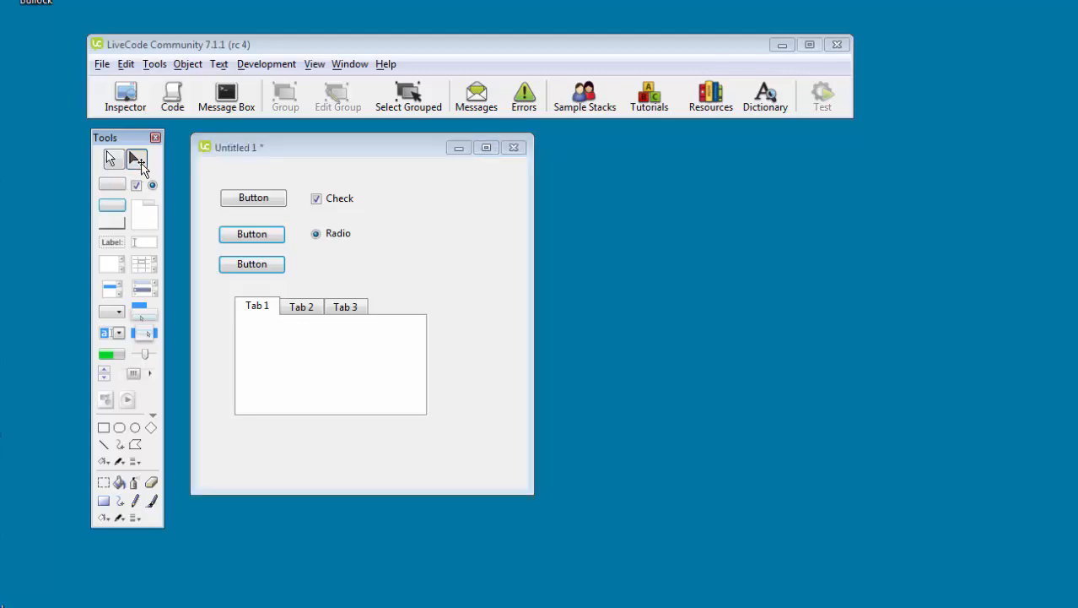
pyautogui.click(331, 369)
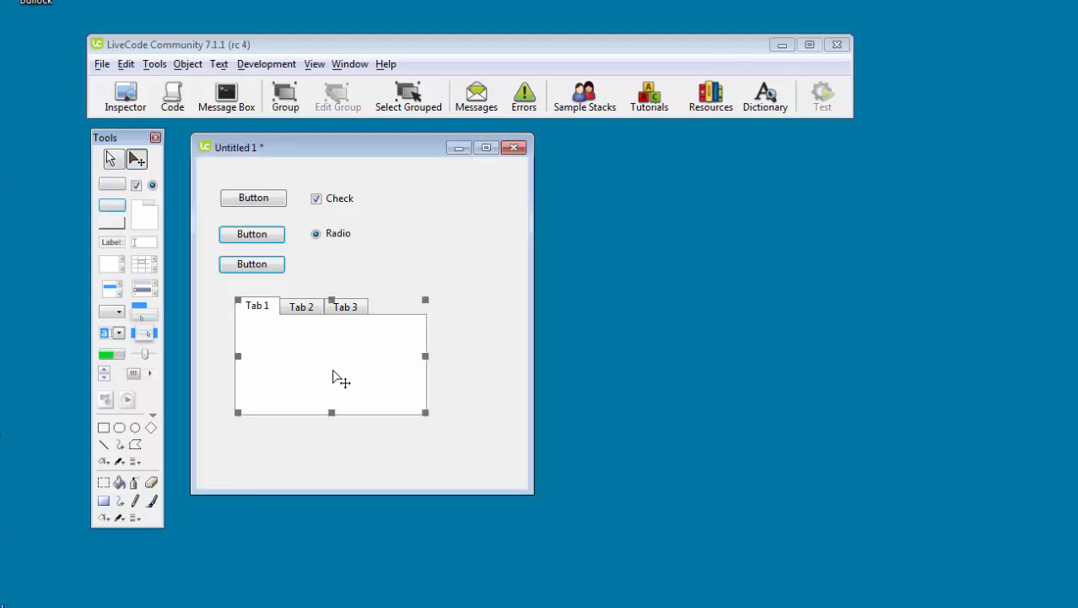
pyautogui.press('Delete')
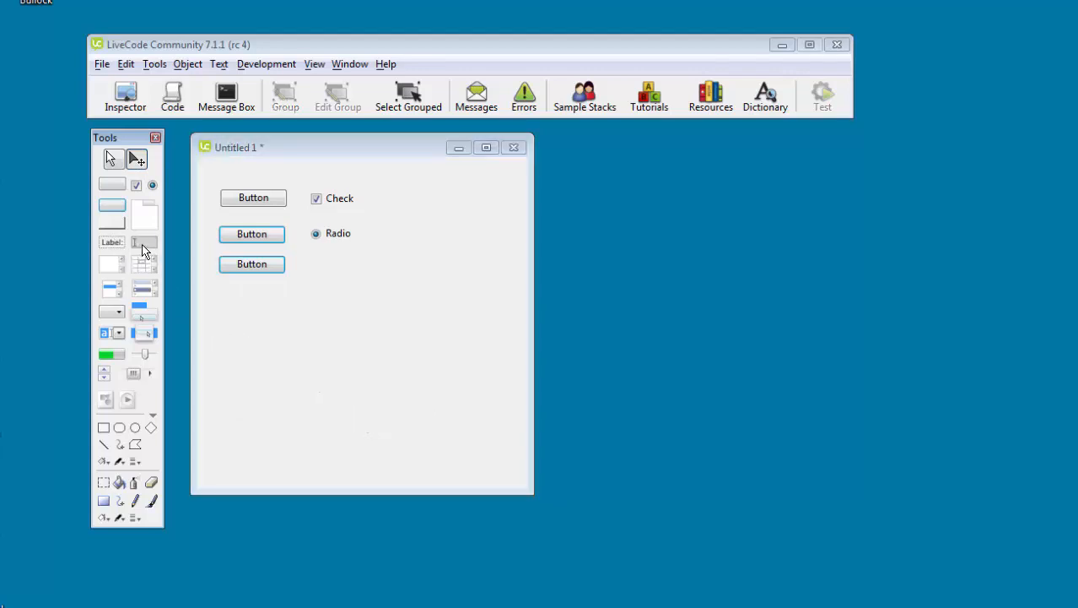
# Place a text entry field with a label beside it below the buttons, and enter "text" in the field in run mode.
pyautogui.moveTo(144, 242); pyautogui.dragTo(334, 316)
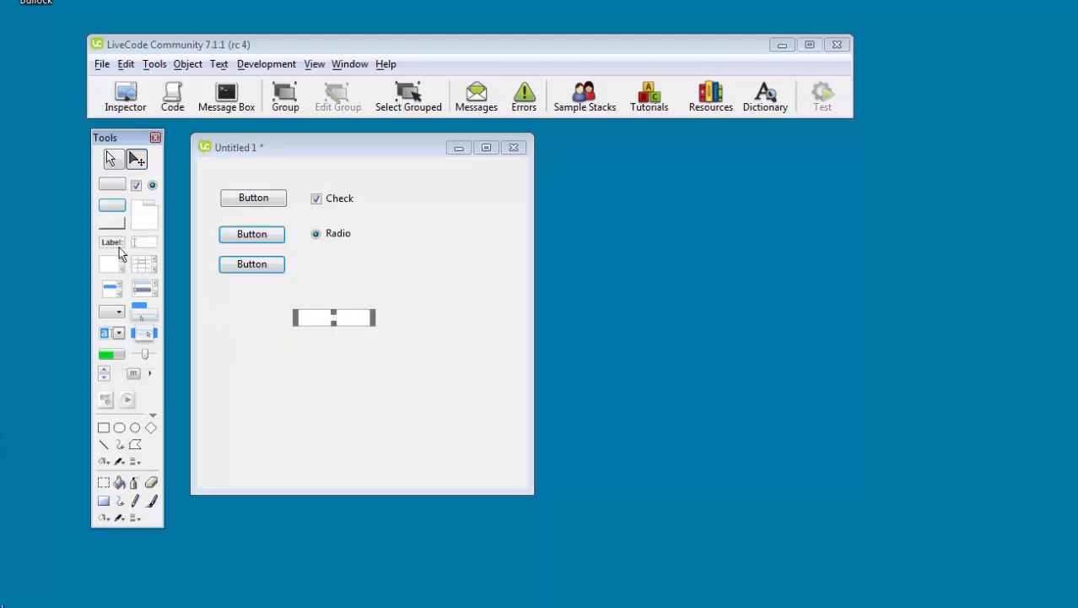
pyautogui.moveTo(112, 245); pyautogui.dragTo(243, 315)
pyautogui.click(328, 324)
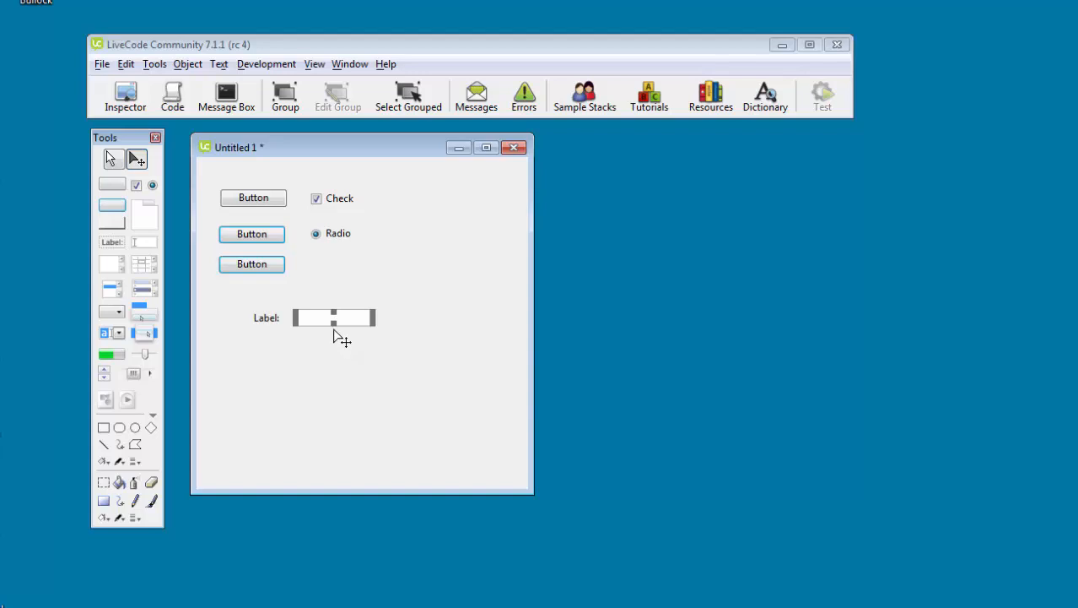
pyautogui.click(110, 158)
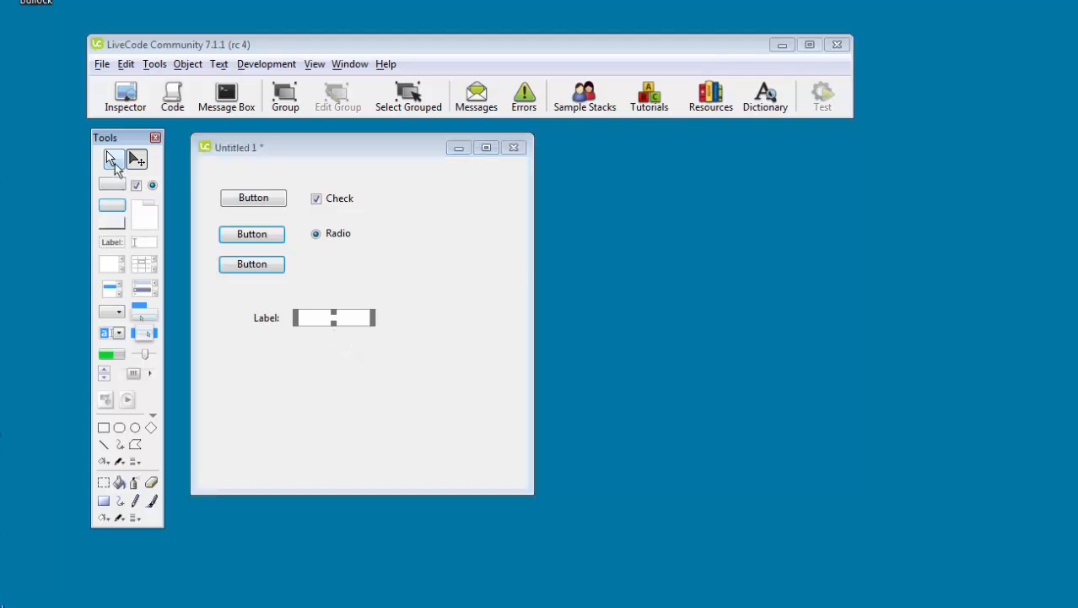
pyautogui.click(305, 318)
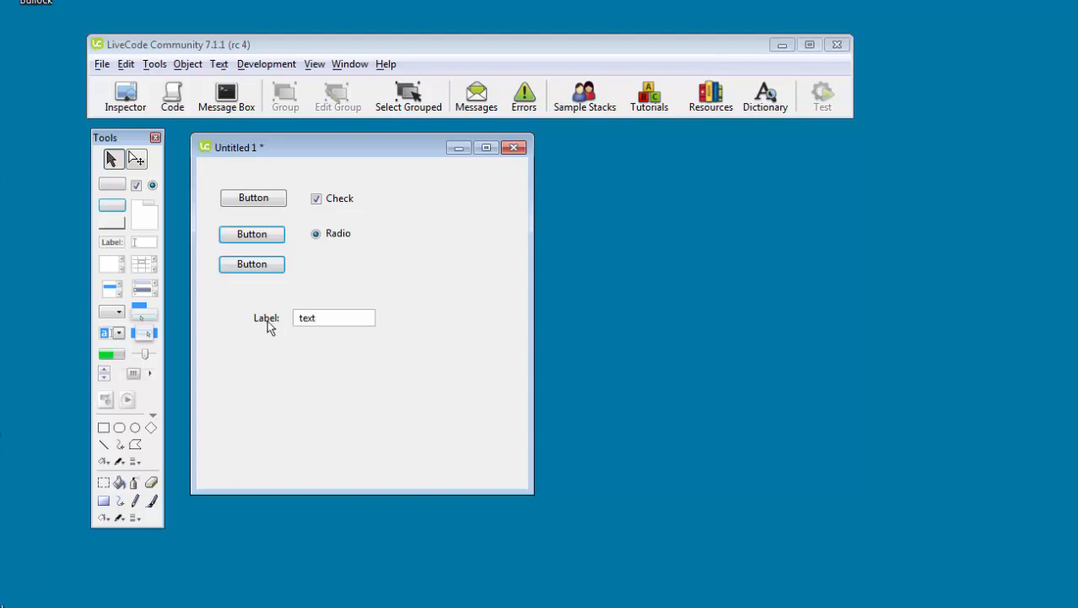
# Change the label's contents to "Name:" through its properties in edit mode, and return to run mode.
pyautogui.click(137, 159)
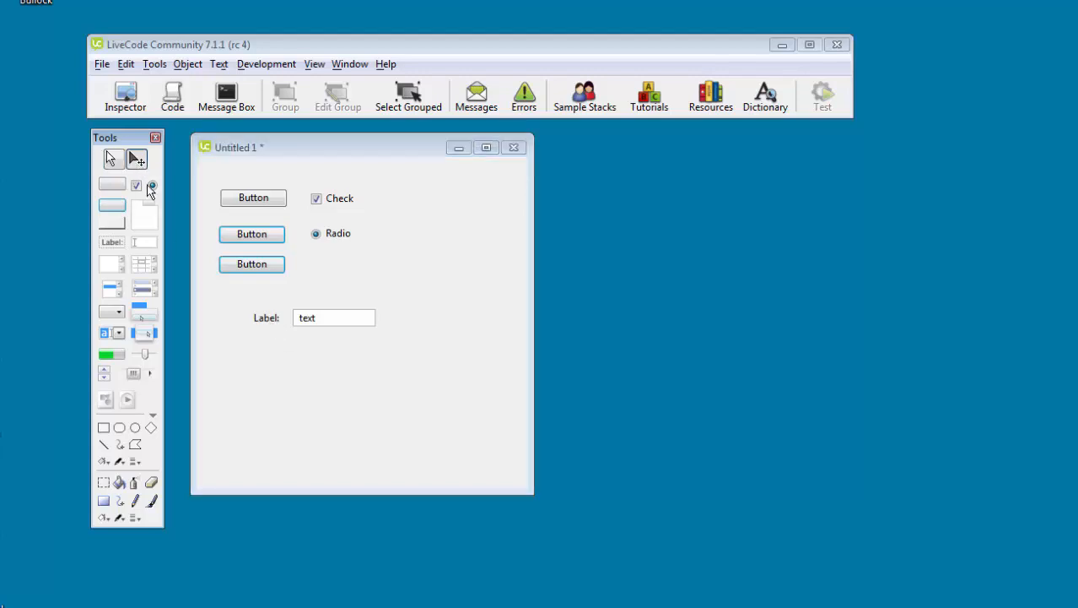
pyautogui.click(267, 320)
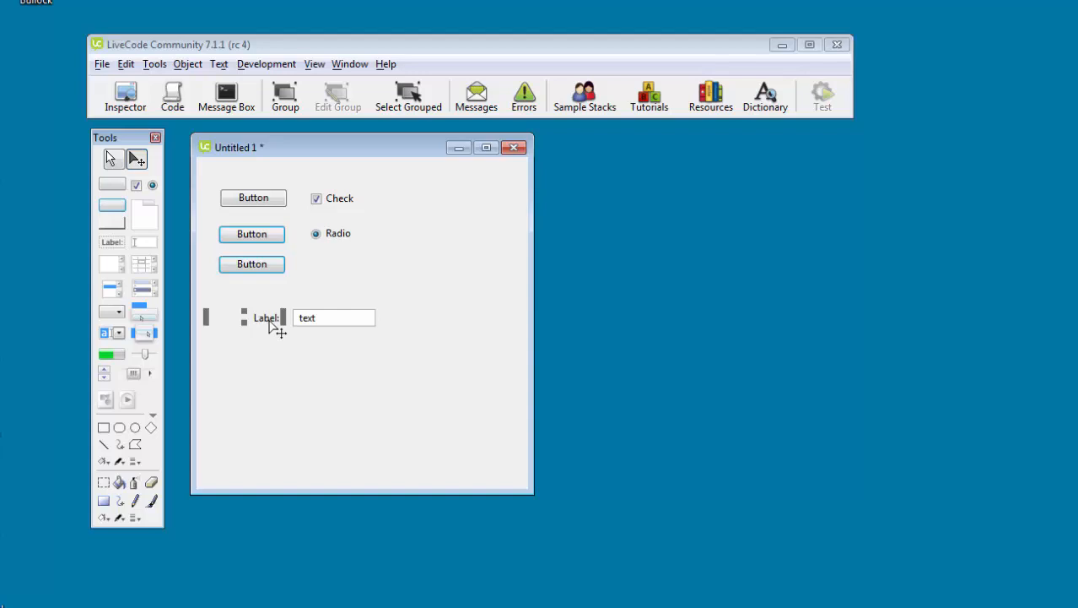
pyautogui.doubleClick(270, 320)
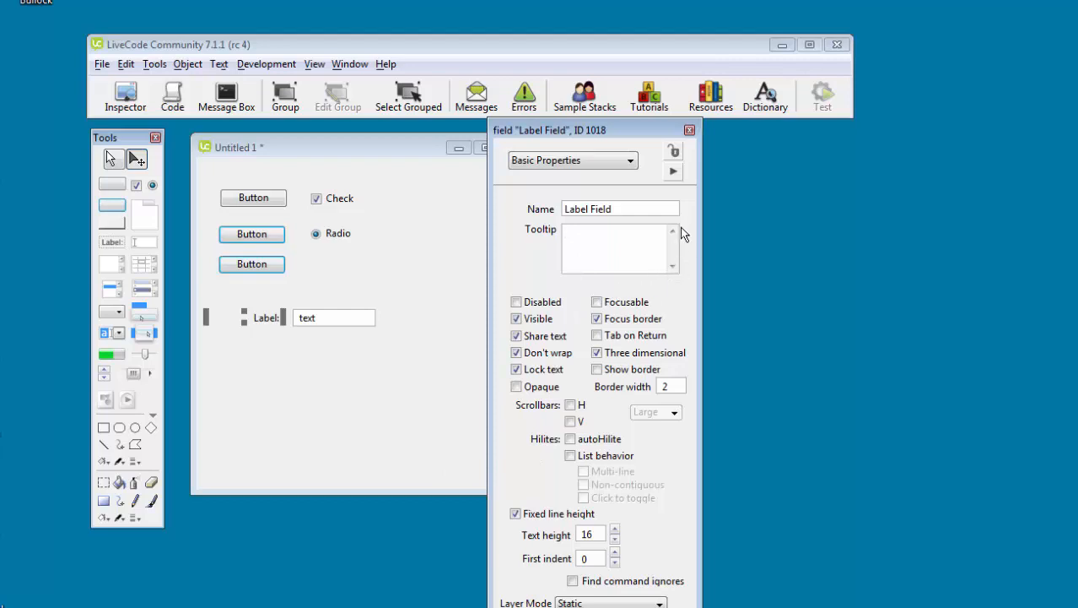
pyautogui.click(632, 162)
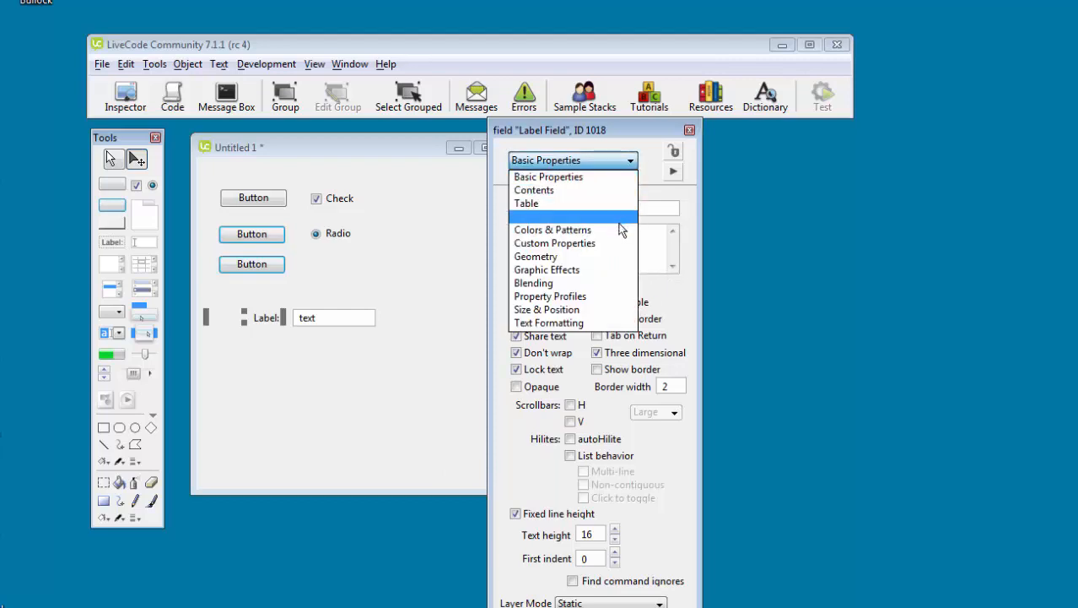
pyautogui.click(603, 324)
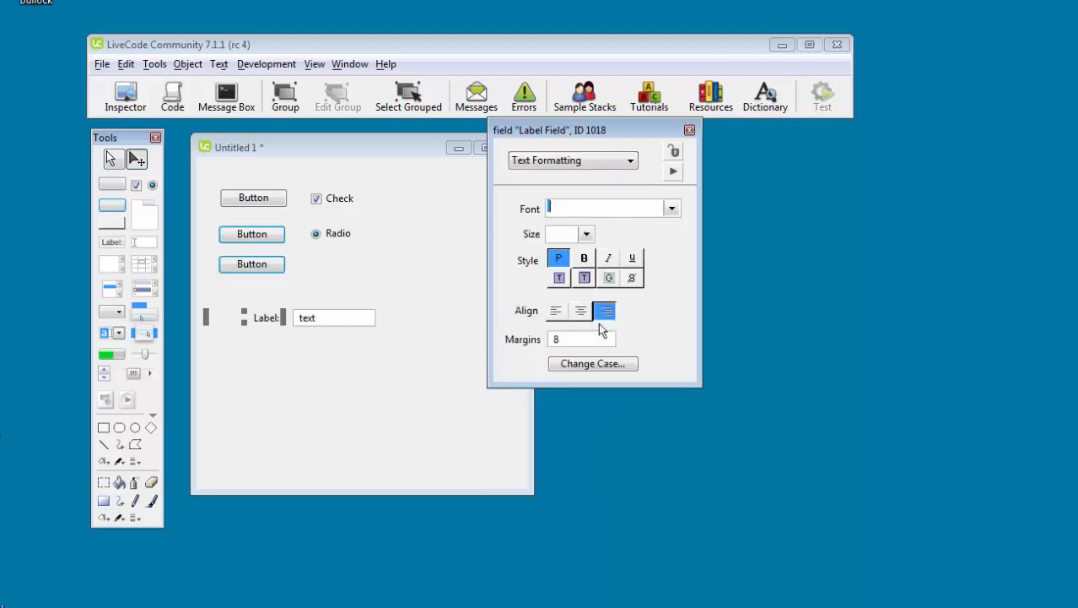
pyautogui.click(632, 161)
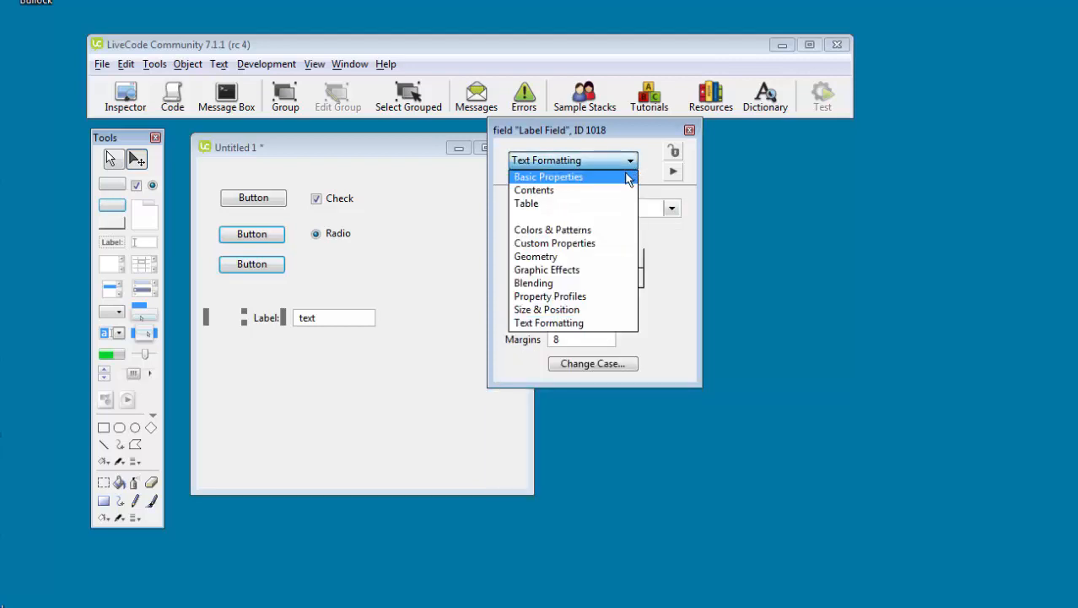
pyautogui.click(613, 196)
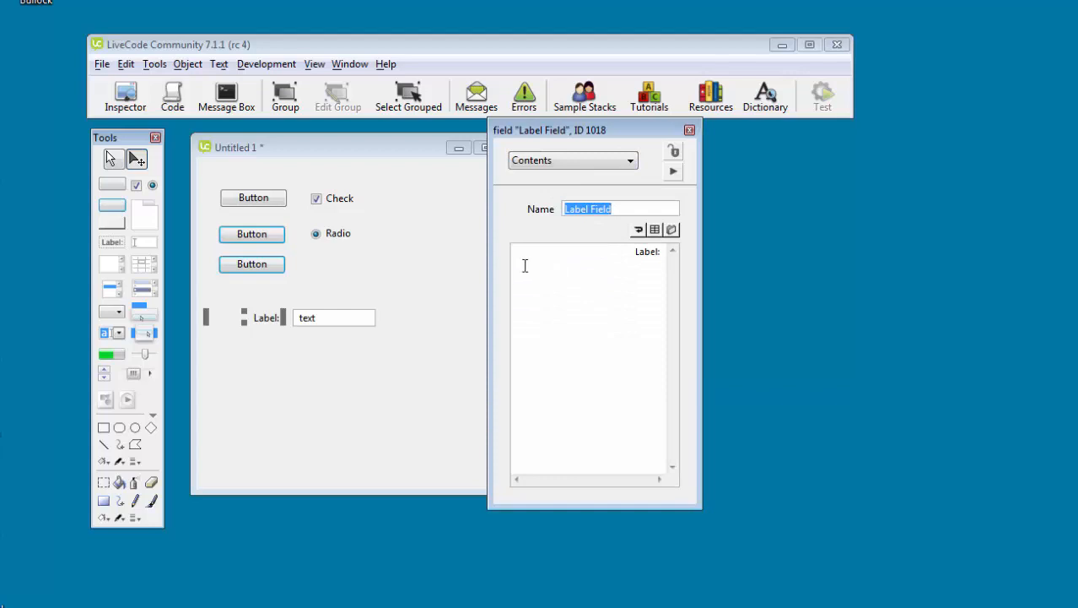
pyautogui.moveTo(633, 255); pyautogui.dragTo(665, 255)
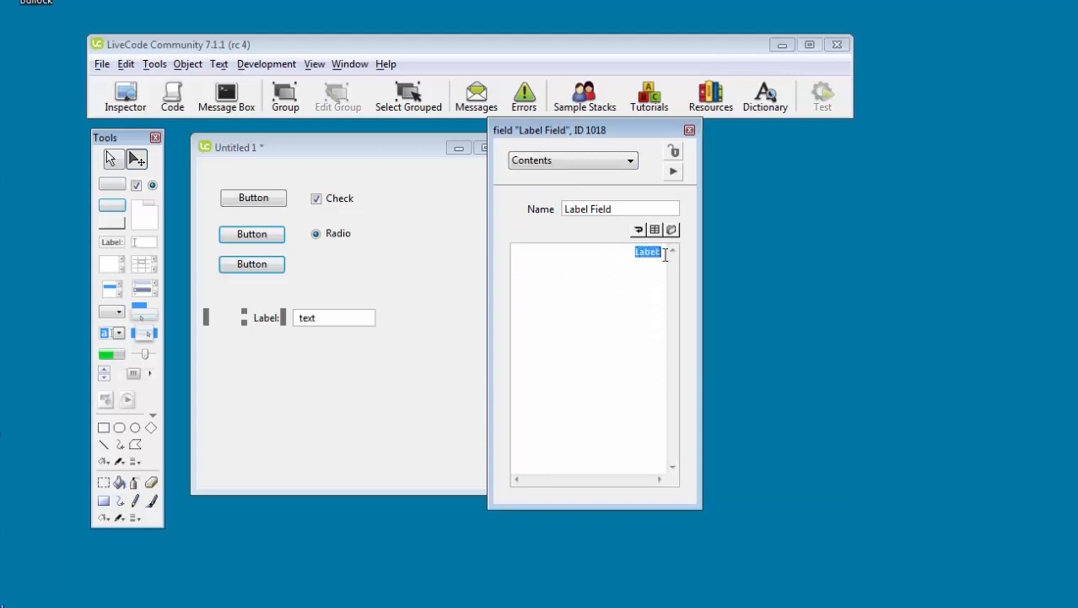
pyautogui.write('Nq')
pyautogui.press('BackSpace')
pyautogui.write('ame:')
pyautogui.click(689, 131)
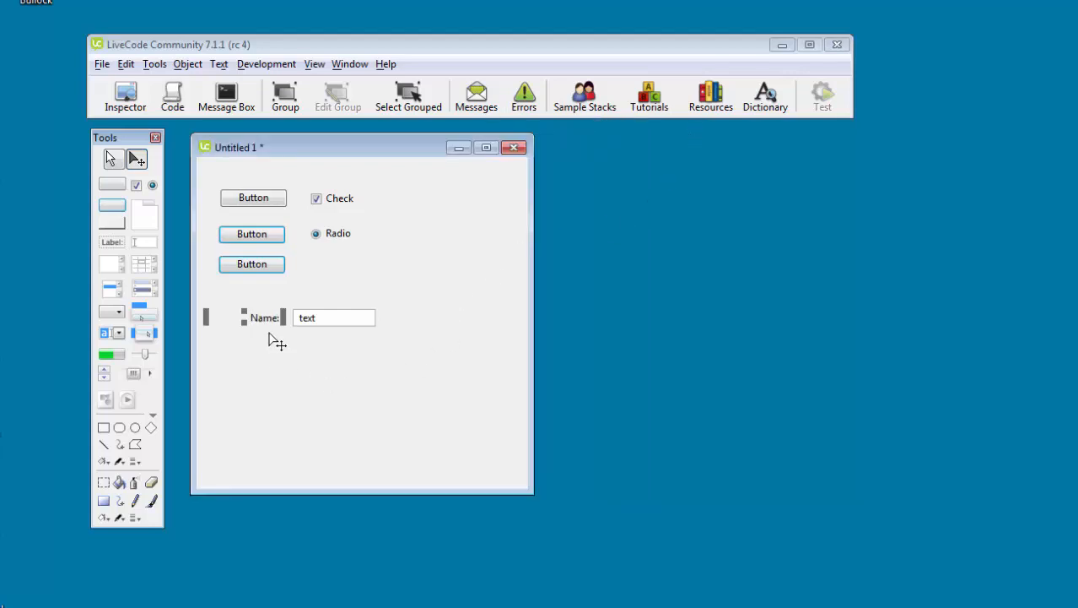
pyautogui.click(113, 158)
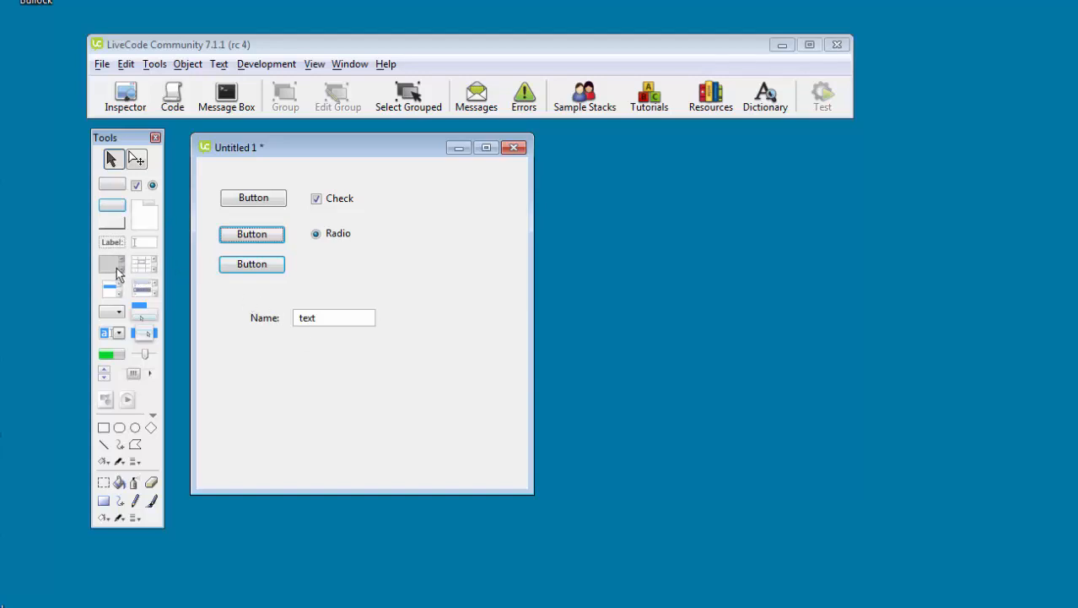
# Place a scrolling text field below the Name row and enlarge it downward almost to the stack's lower edge.
pyautogui.moveTo(116, 268); pyautogui.dragTo(337, 371)
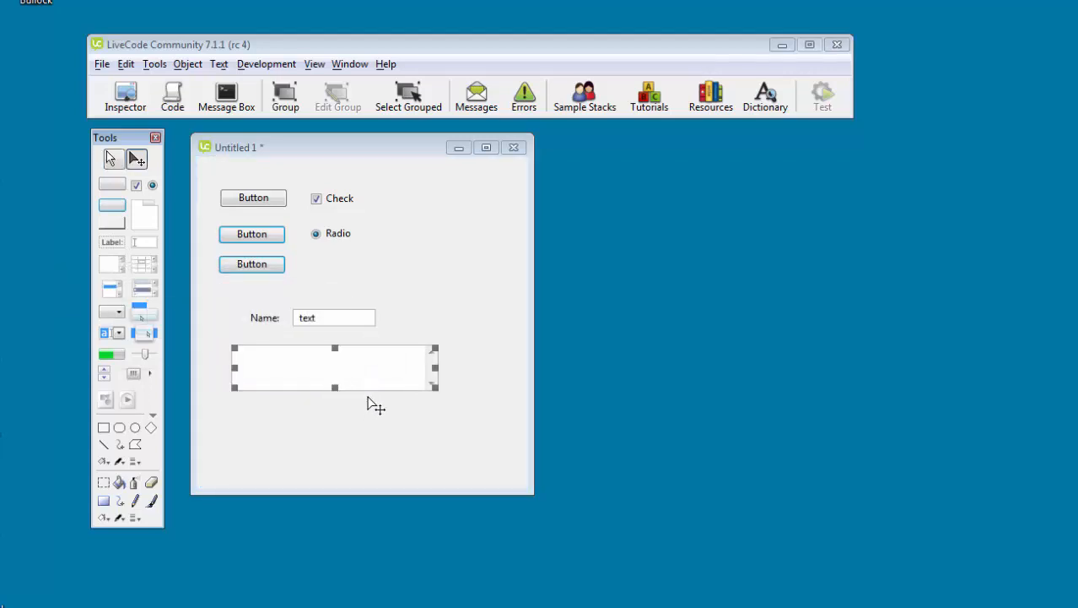
pyautogui.click(110, 160)
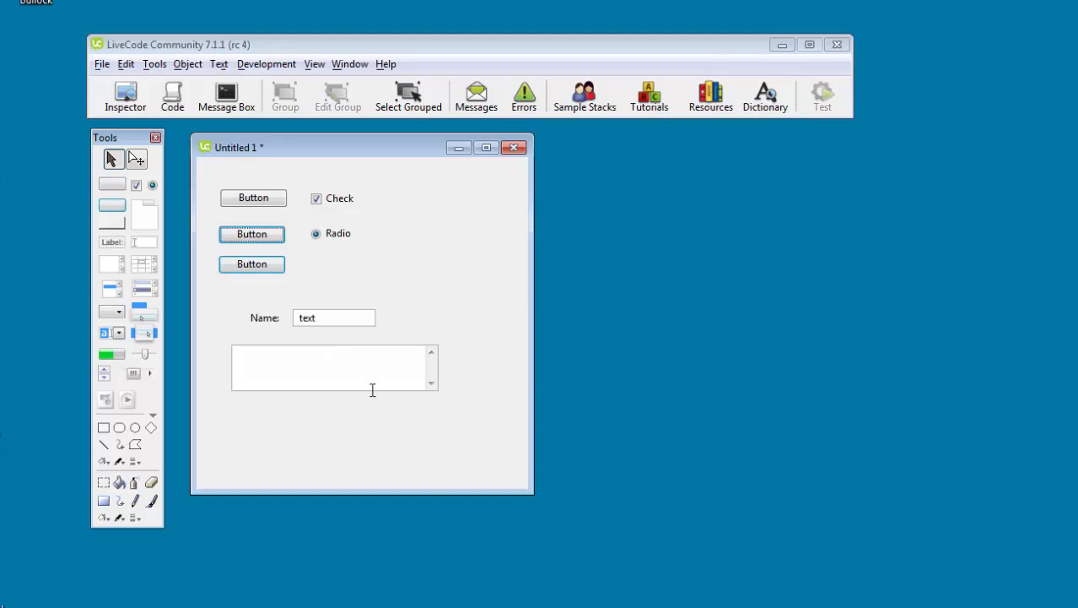
pyautogui.click(137, 159)
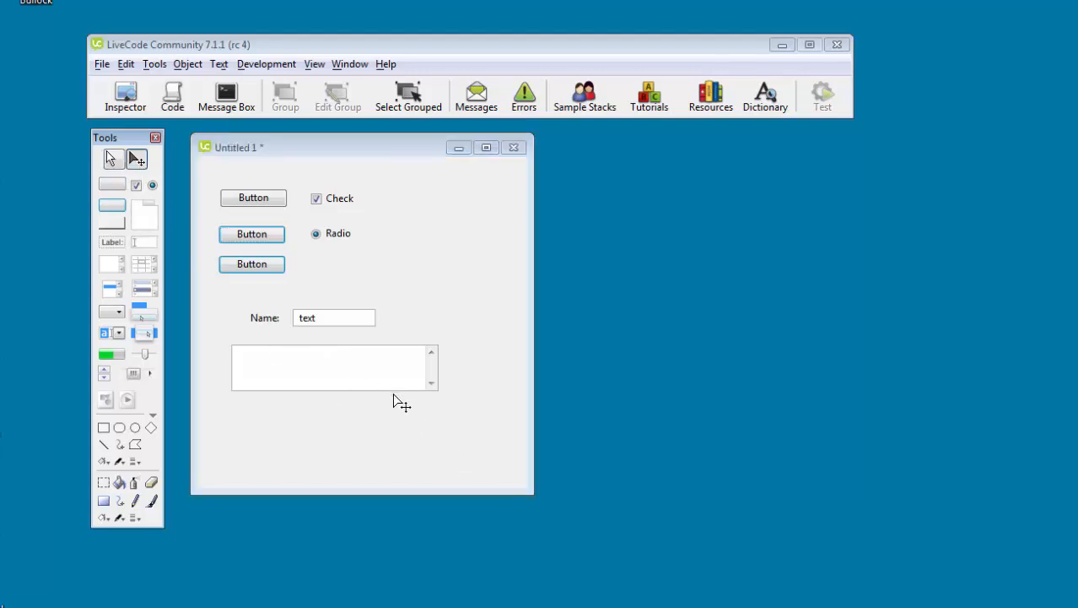
pyautogui.click(435, 394)
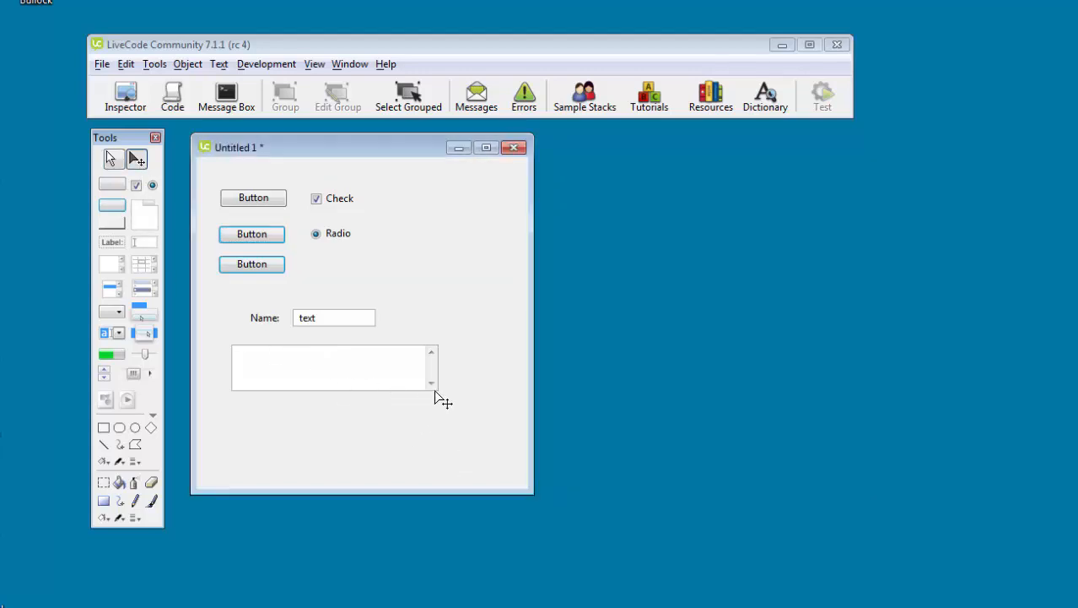
pyautogui.click(427, 386)
pyautogui.moveTo(439, 397); pyautogui.dragTo(447, 478)
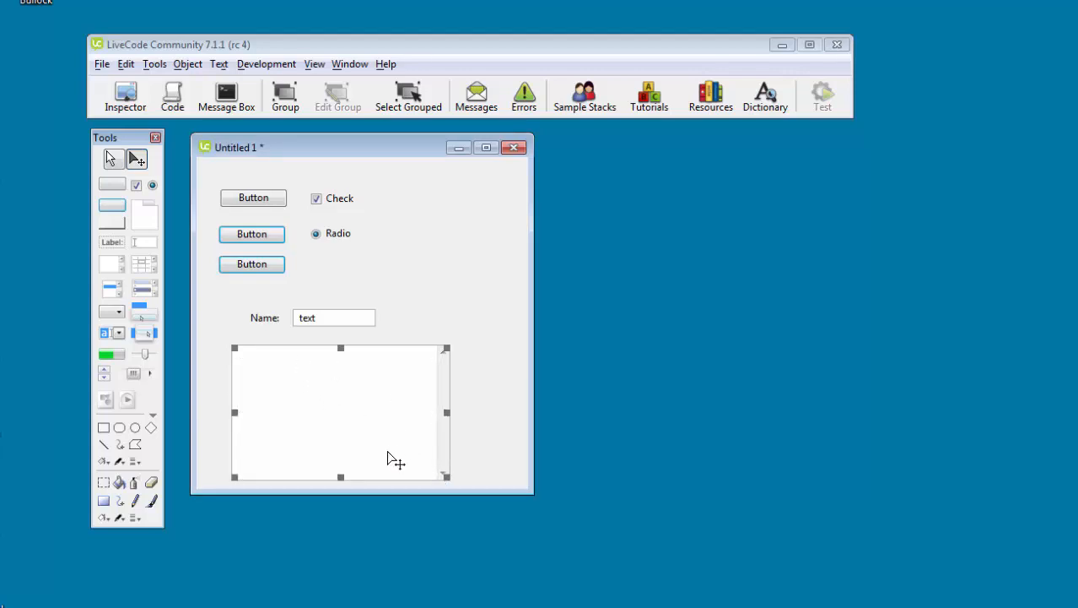
pyautogui.click(112, 159)
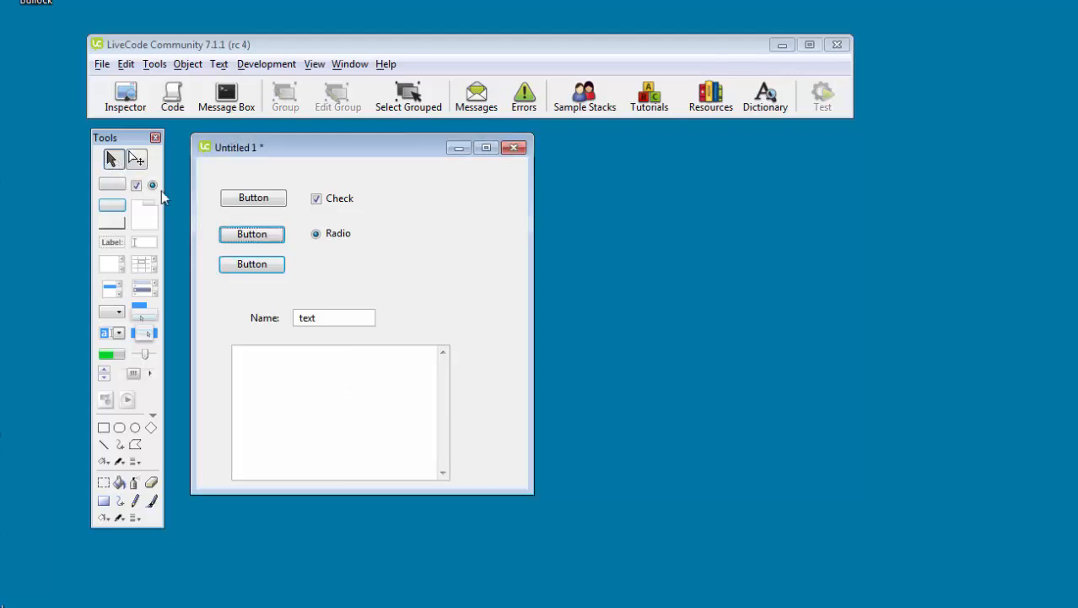
# Fill the scrolling field's contents with "The quick brown fox jumps over the lazy dogs back." and a second line "The quick brown fox", ending in run mode.
pyautogui.click(136, 158)
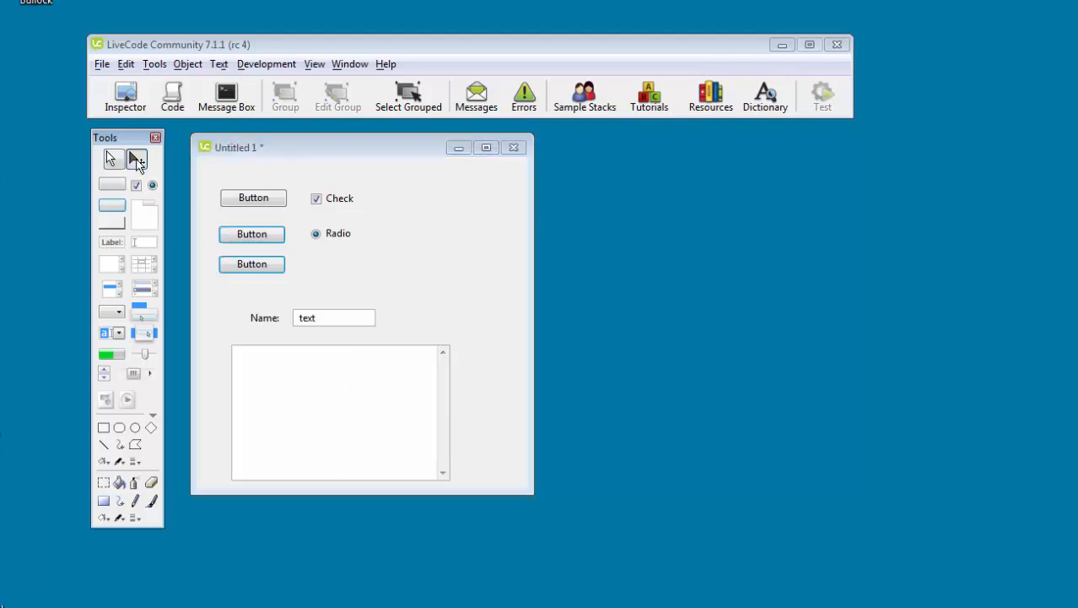
pyautogui.click(338, 372)
pyautogui.doubleClick(357, 384)
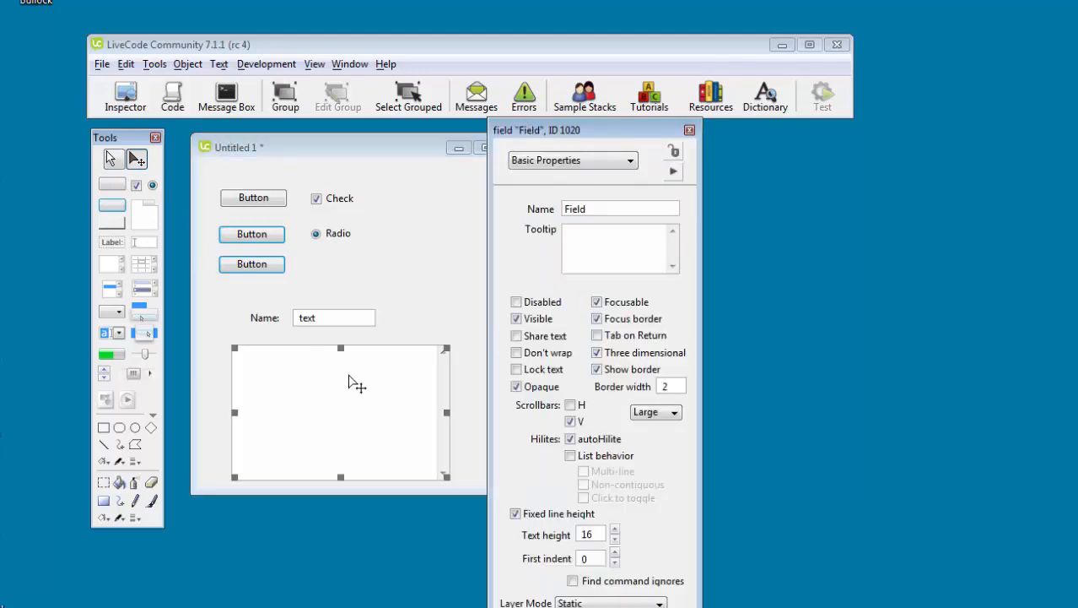
pyautogui.click(632, 160)
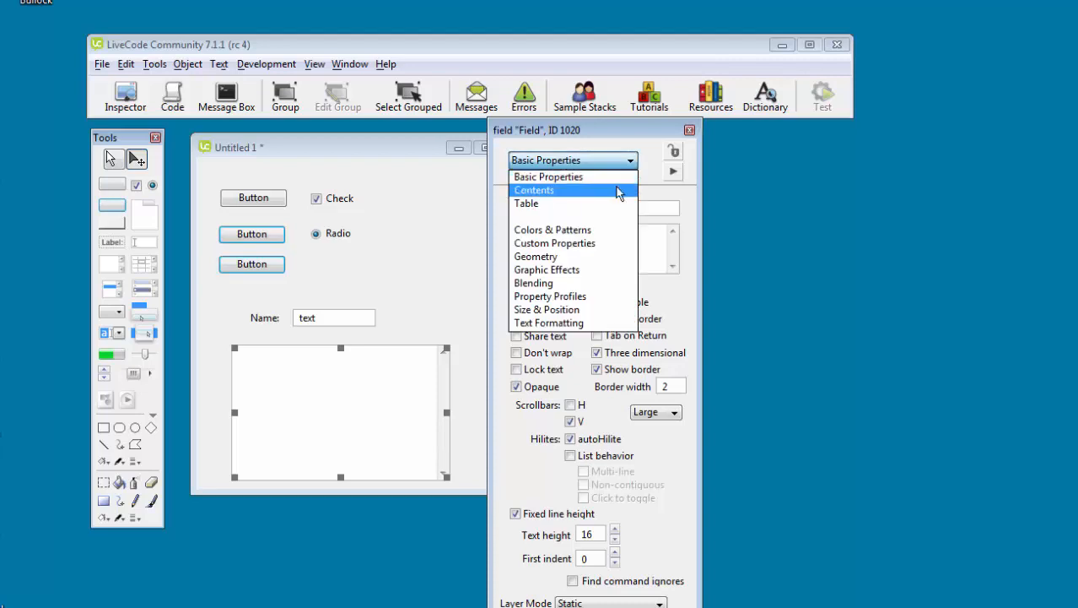
pyautogui.click(618, 188)
pyautogui.click(522, 260)
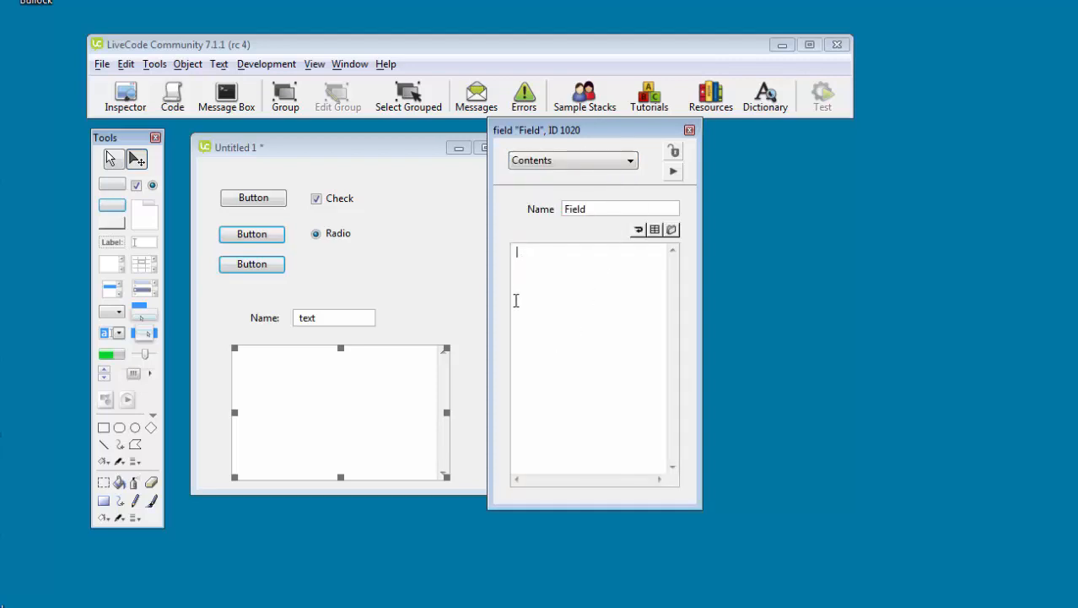
pyautogui.write('The')
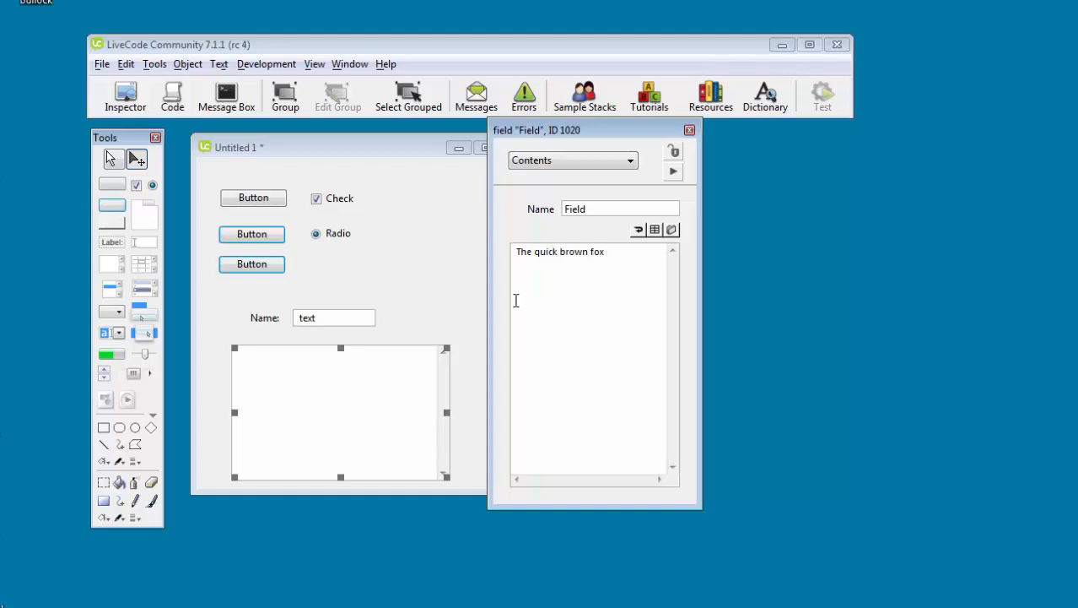
pyautogui.write('quick brown fox jumps ove the la')
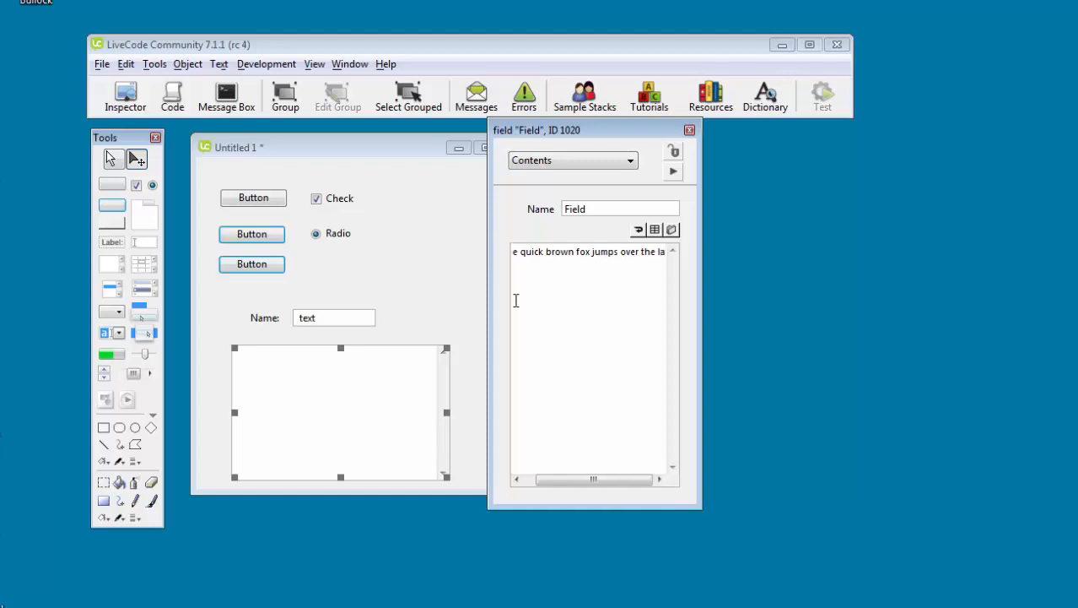
pyautogui.write('zy dogs ')
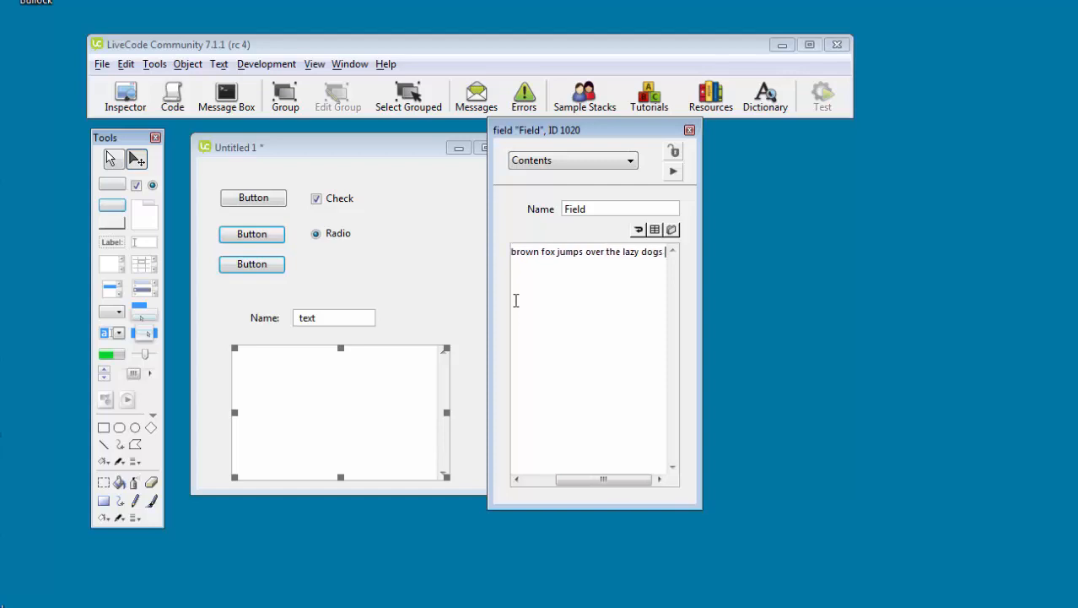
pyautogui.write('back.')
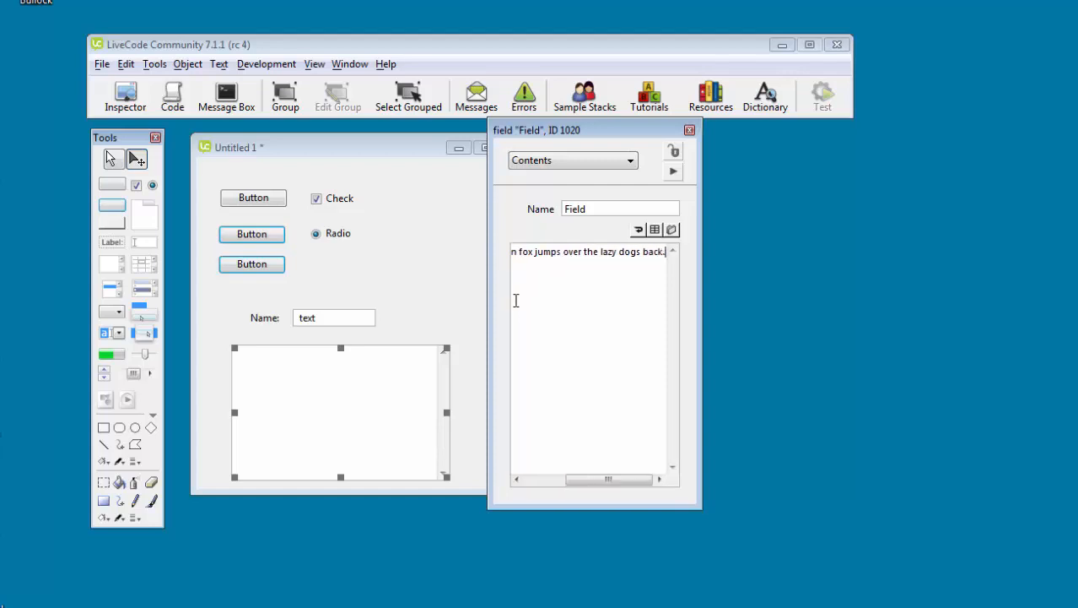
pyautogui.press('Return')
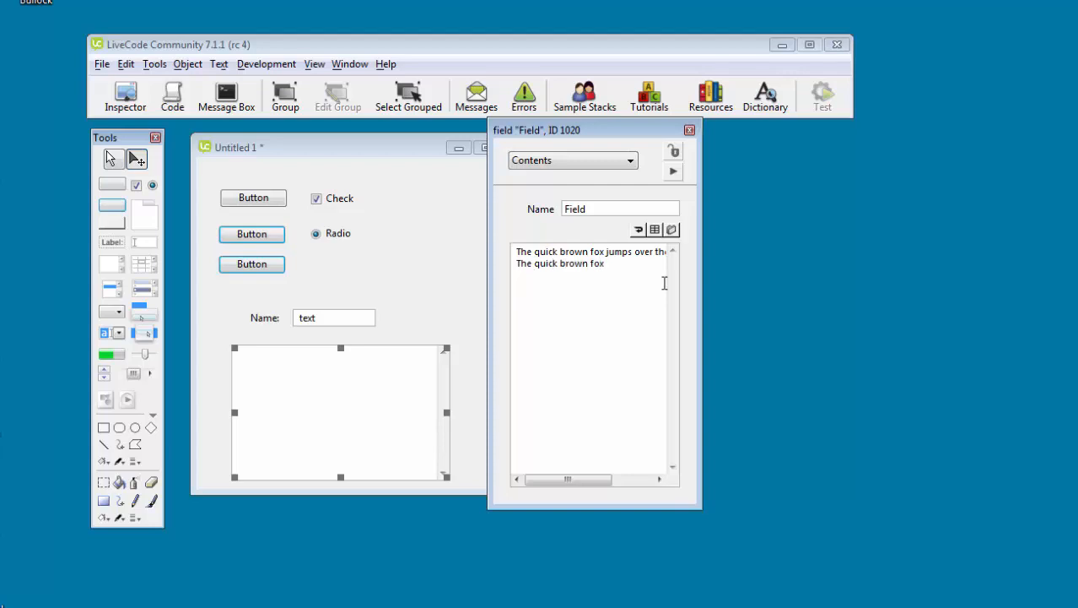
pyautogui.click(690, 131)
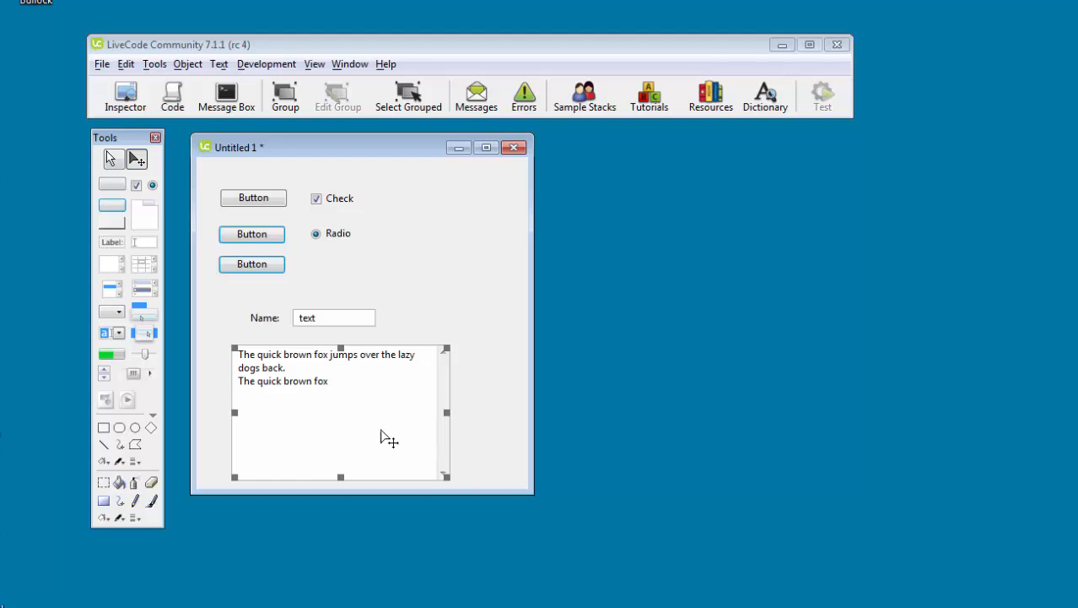
pyautogui.click(113, 159)
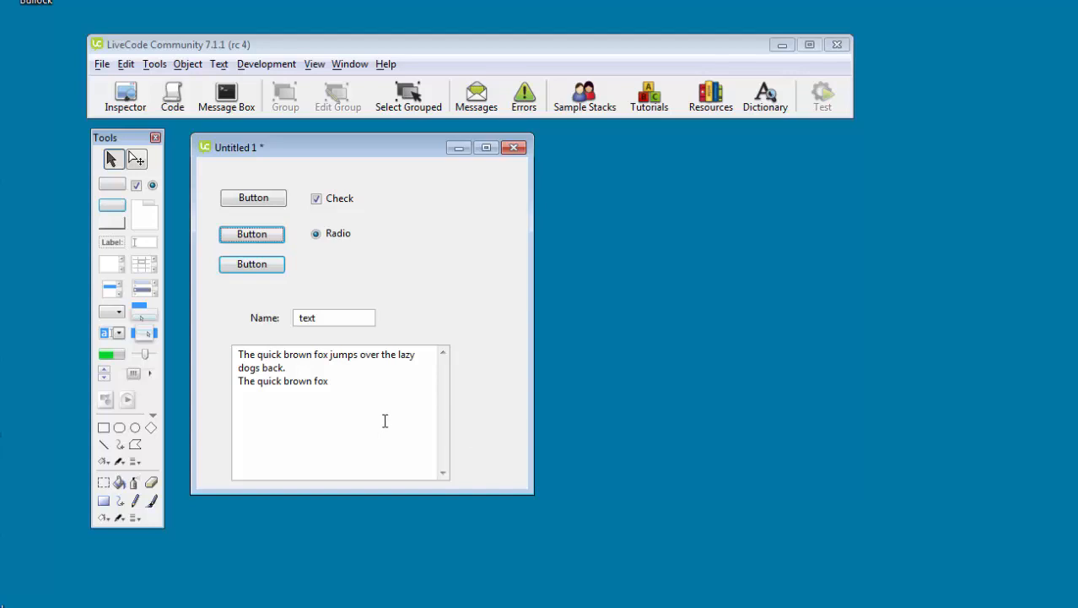
# In edit mode, delete the scrolling text field and place a table field below the Name row.
pyautogui.click(138, 161)
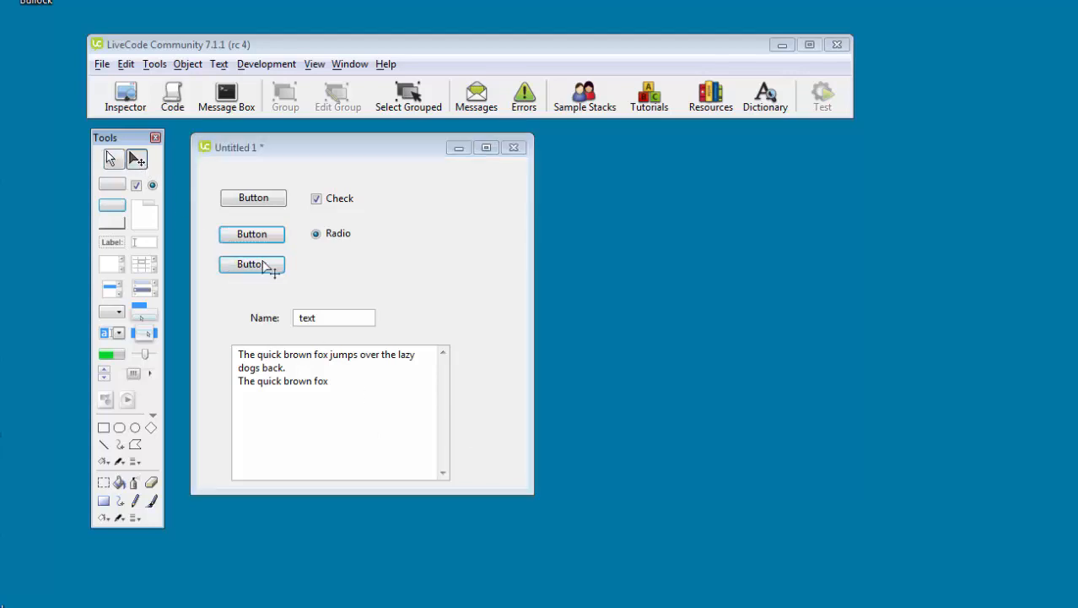
pyautogui.click(354, 405)
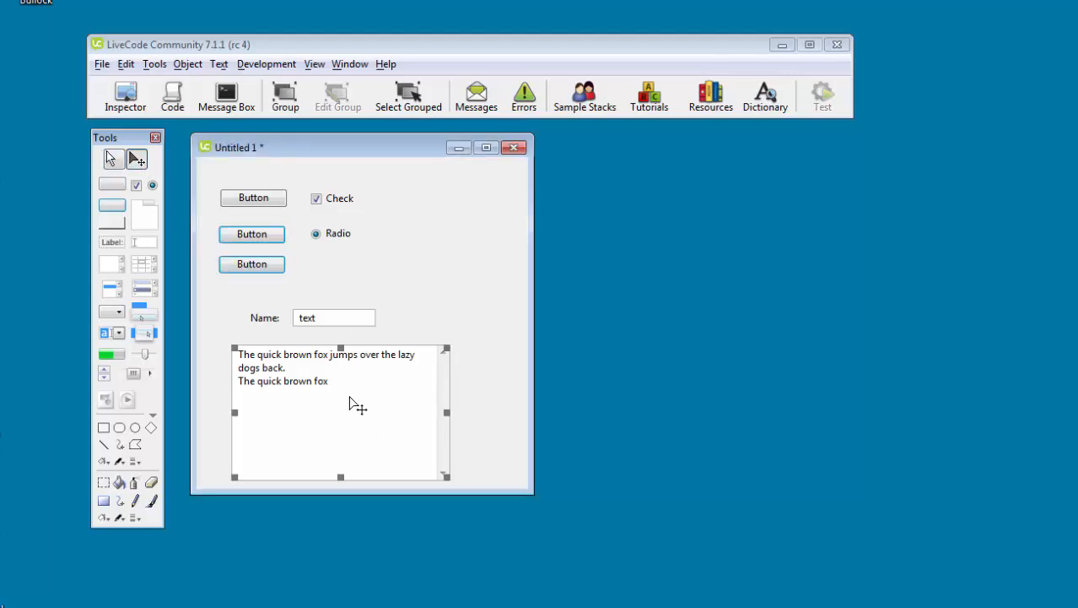
pyautogui.press('Delete')
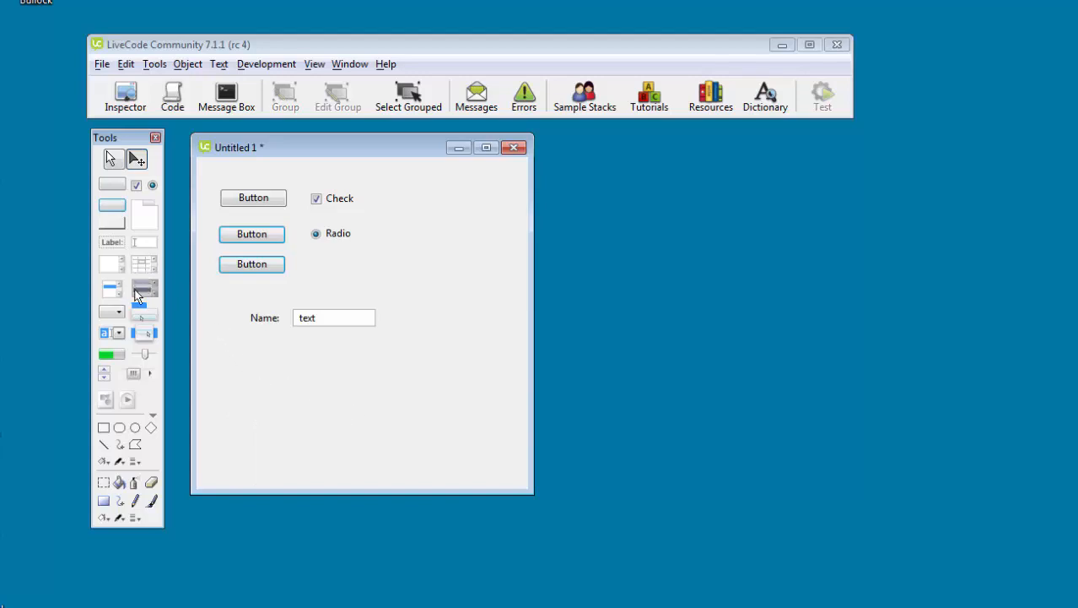
pyautogui.moveTo(149, 269); pyautogui.dragTo(331, 373)
pyautogui.click(336, 434)
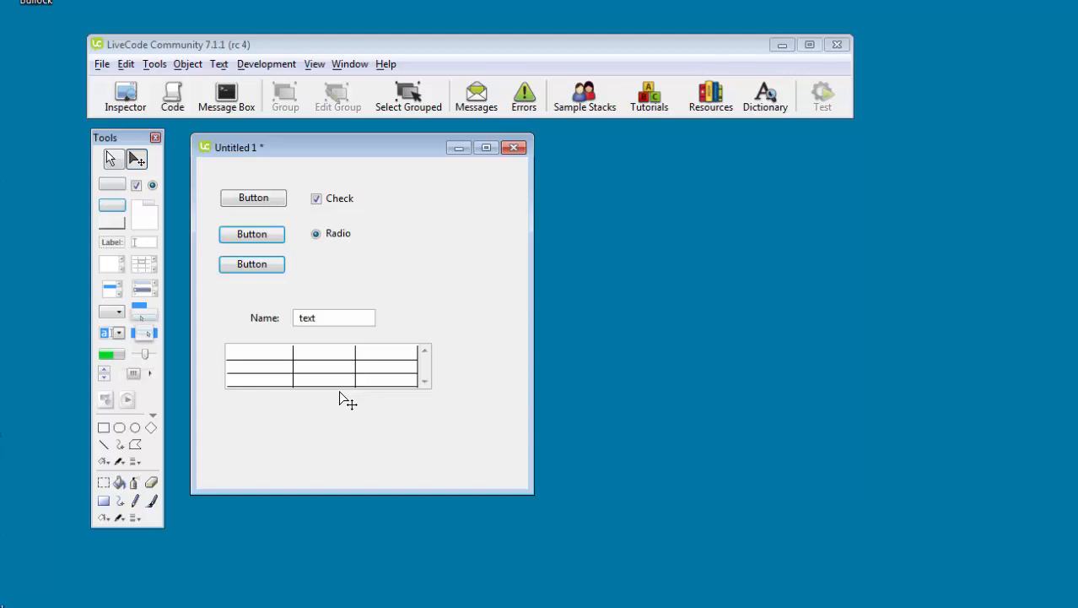
# Enlarge the table field almost to the stack's right and lower edges, switching briefly to run mode between the two resizes.
pyautogui.click(422, 382)
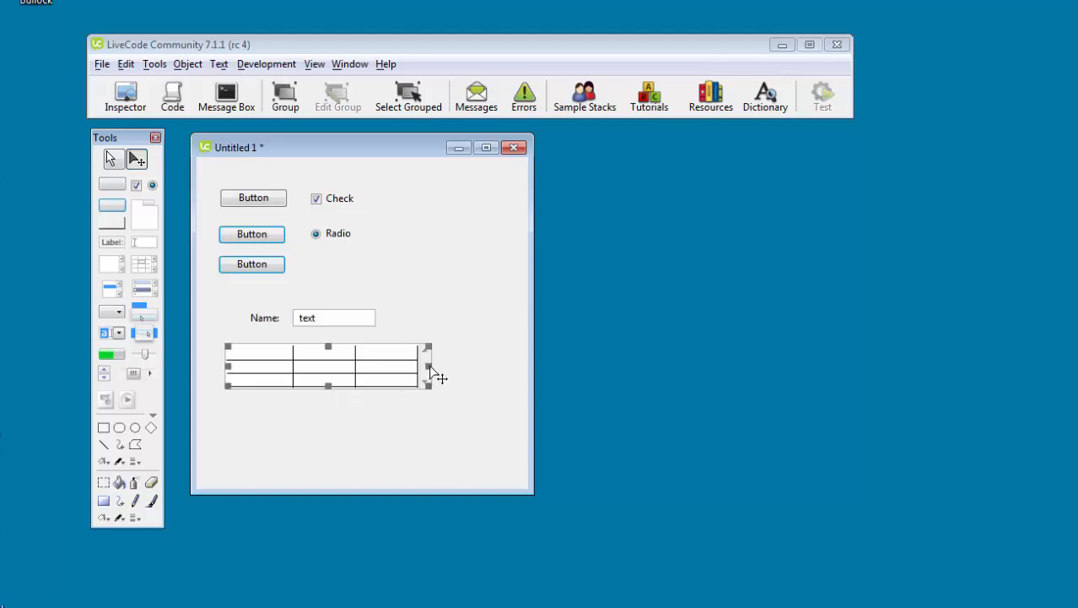
pyautogui.moveTo(430, 367); pyautogui.dragTo(517, 372)
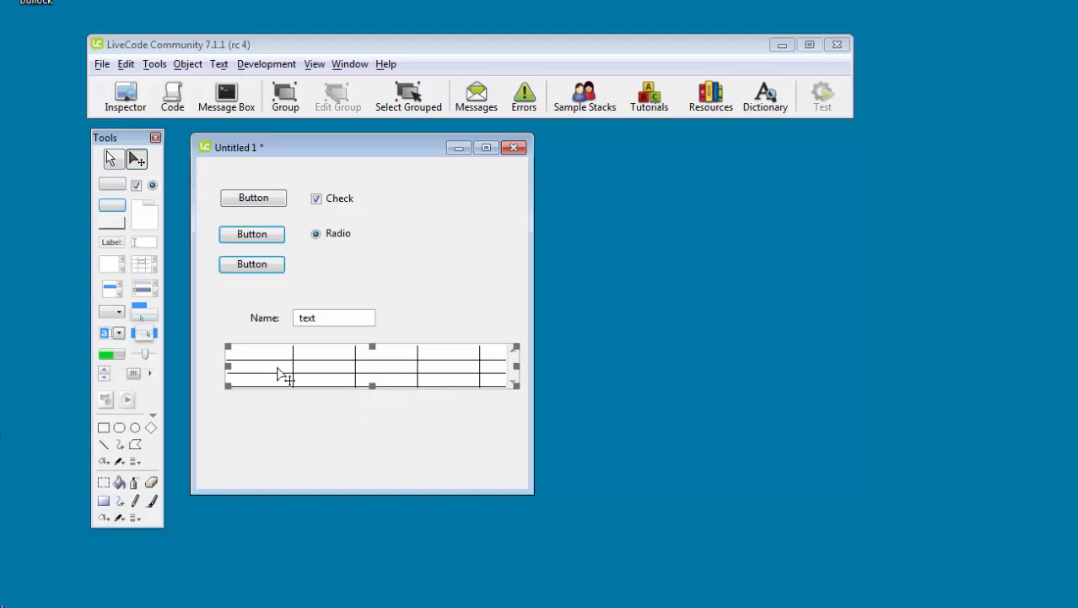
pyautogui.click(112, 160)
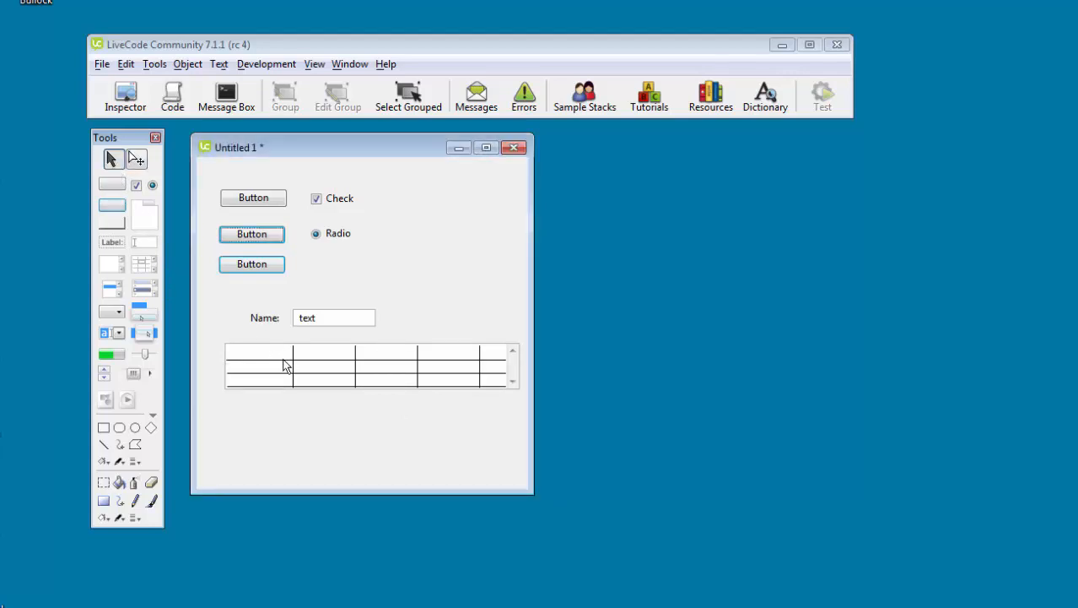
pyautogui.click(137, 160)
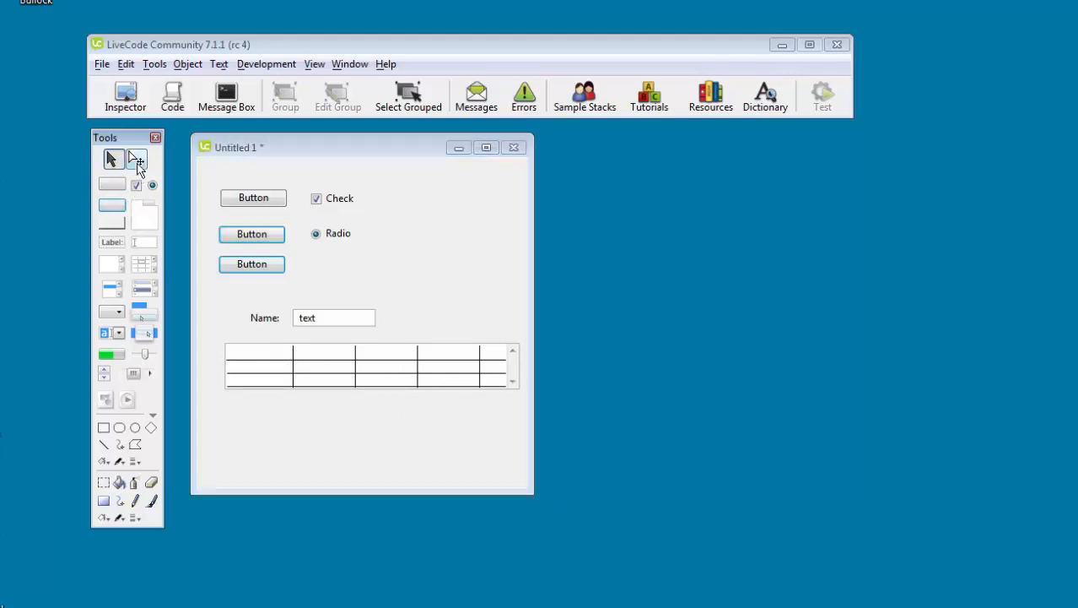
pyautogui.click(507, 389)
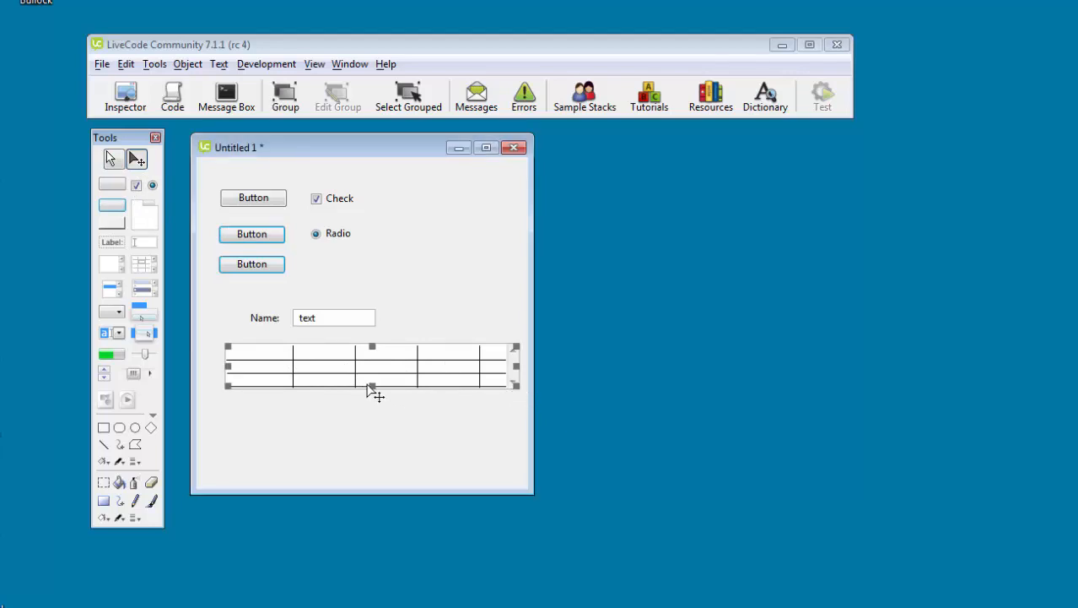
pyautogui.moveTo(373, 389); pyautogui.dragTo(373, 451)
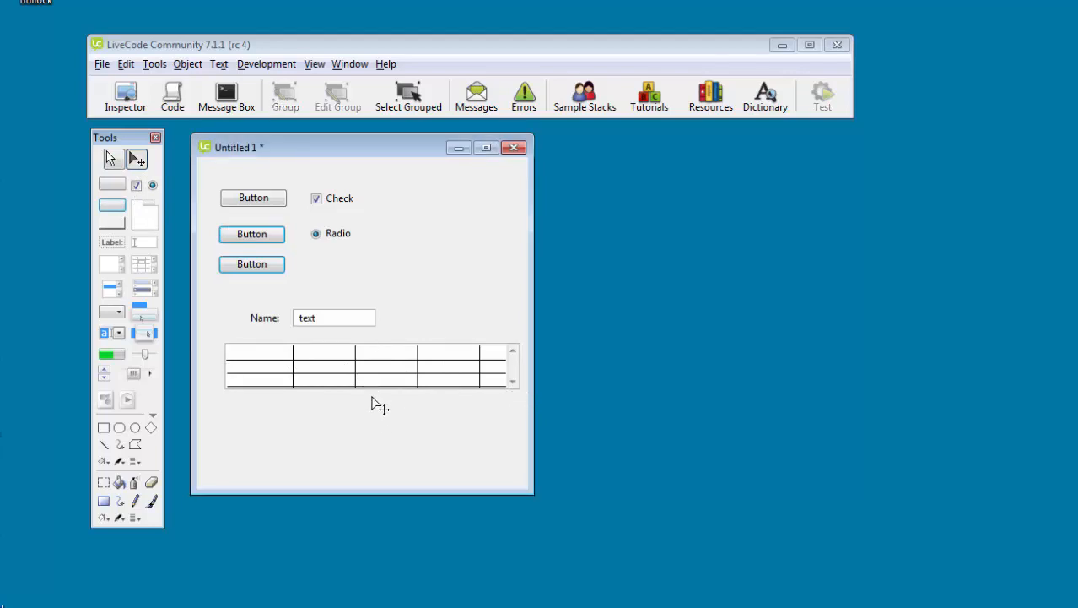
pyautogui.click(374, 383)
pyautogui.moveTo(372, 385); pyautogui.dragTo(373, 471)
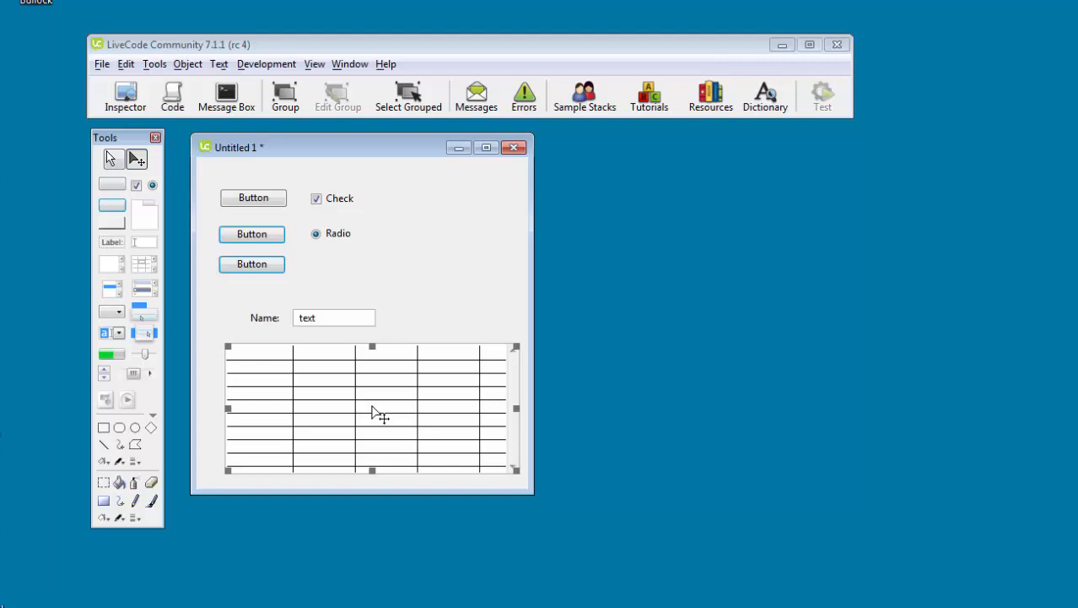
# Delete the table field and place a scrolling list field below the Name row instead.
pyautogui.press('Delete')
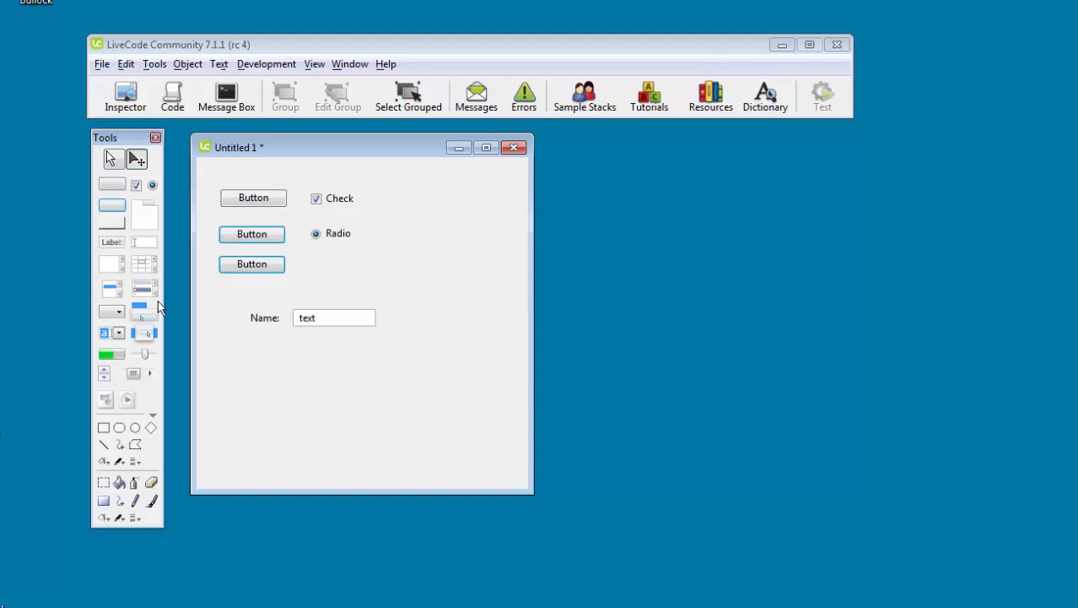
pyautogui.click(116, 291)
pyautogui.moveTo(116, 291); pyautogui.dragTo(352, 369)
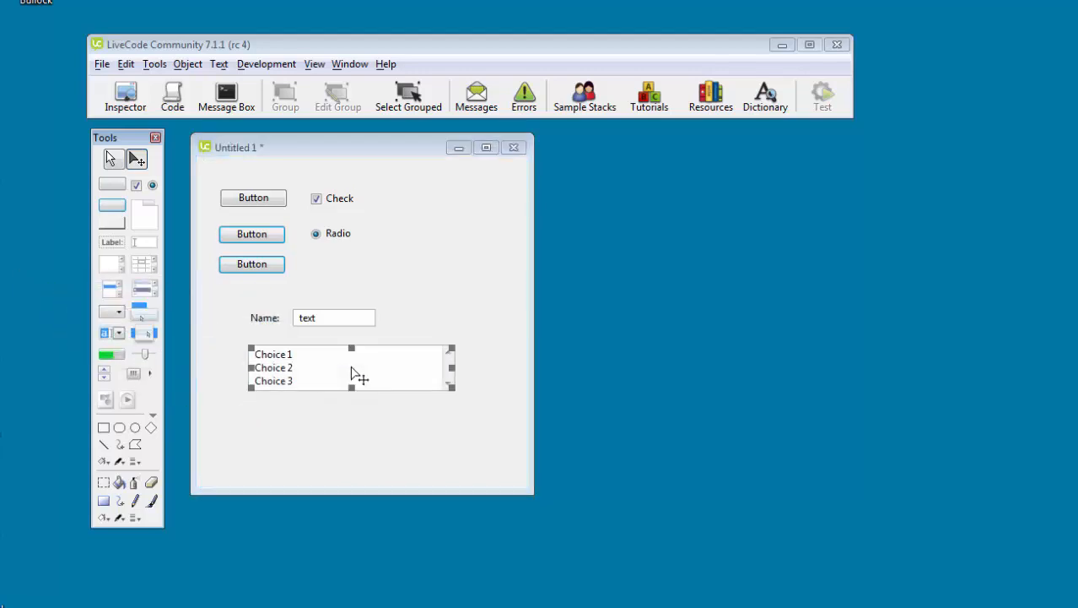
pyautogui.click(373, 467)
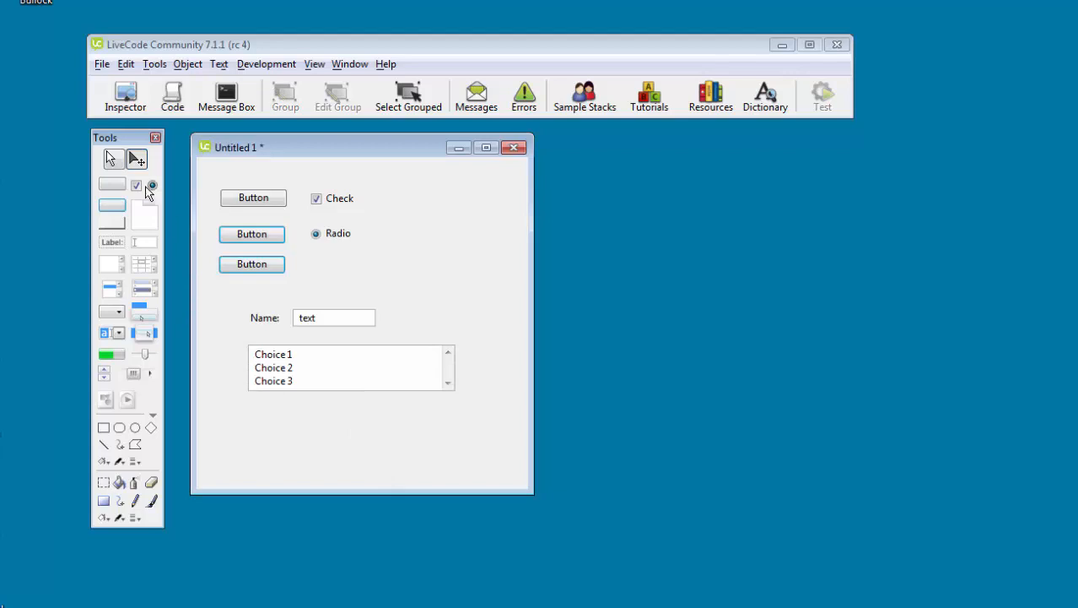
# Test the list field in run mode by selecting Choice 1, Choice 2 and Choice 3 in turn, ending on Choice 2.
pyautogui.click(112, 161)
pyautogui.click(394, 385)
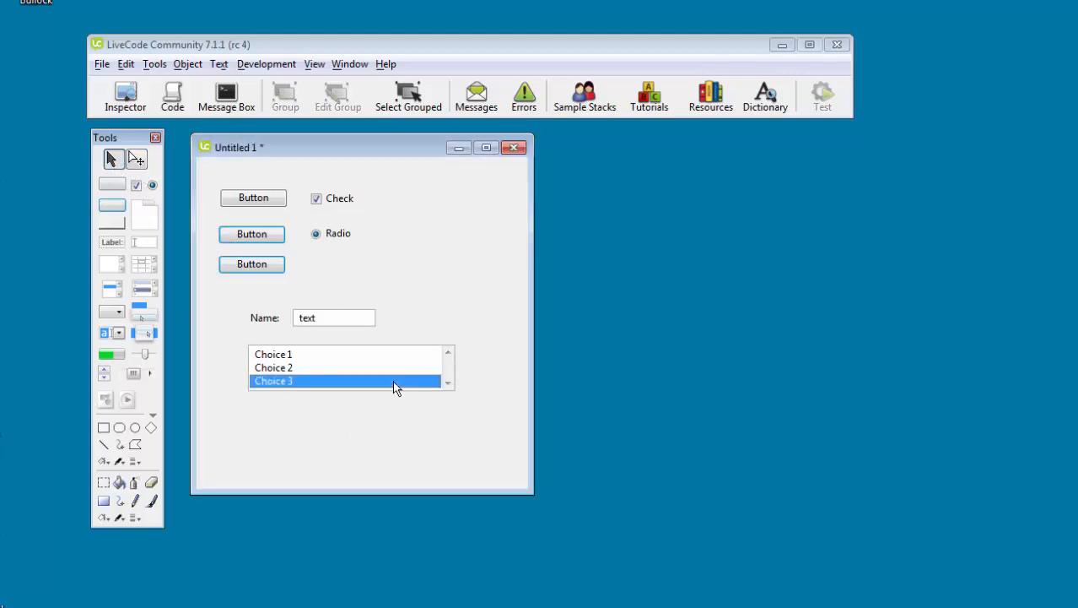
pyautogui.click(333, 367)
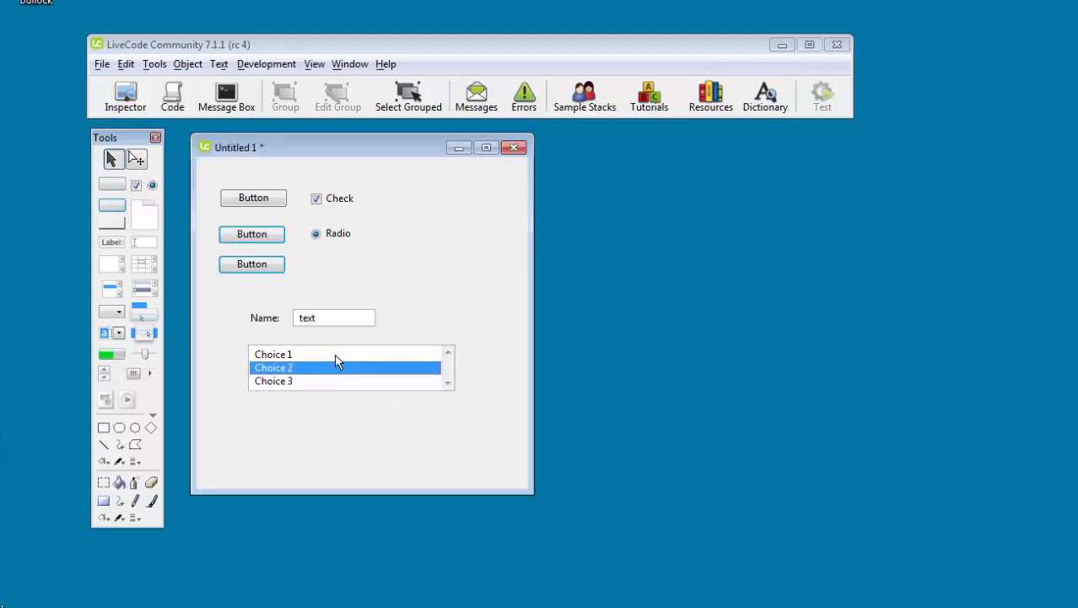
pyautogui.click(336, 356)
pyautogui.click(337, 382)
pyautogui.click(337, 369)
pyautogui.click(331, 355)
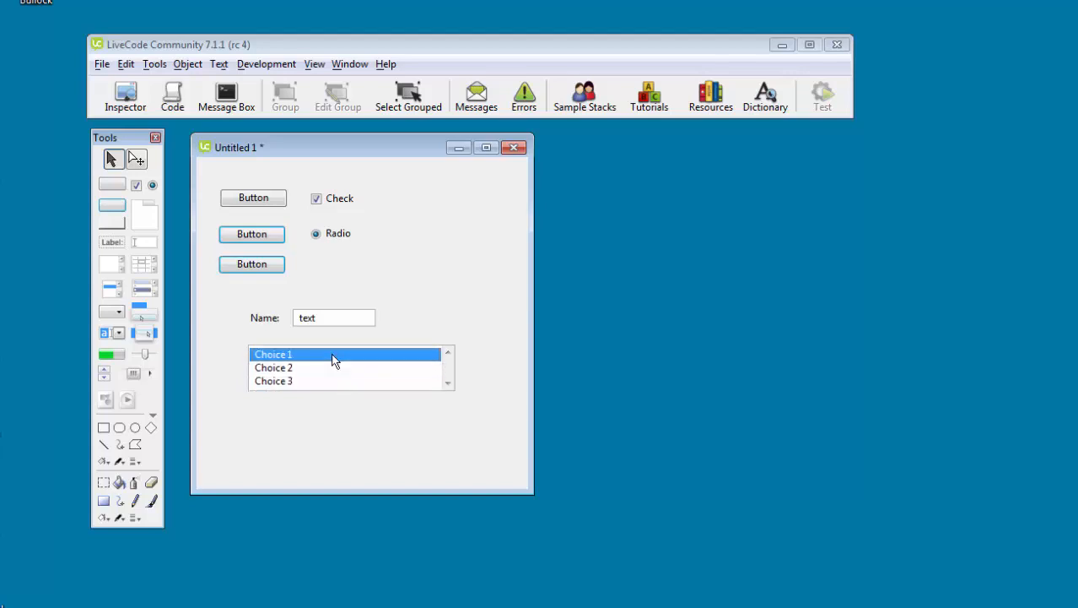
pyautogui.click(334, 369)
pyautogui.click(334, 381)
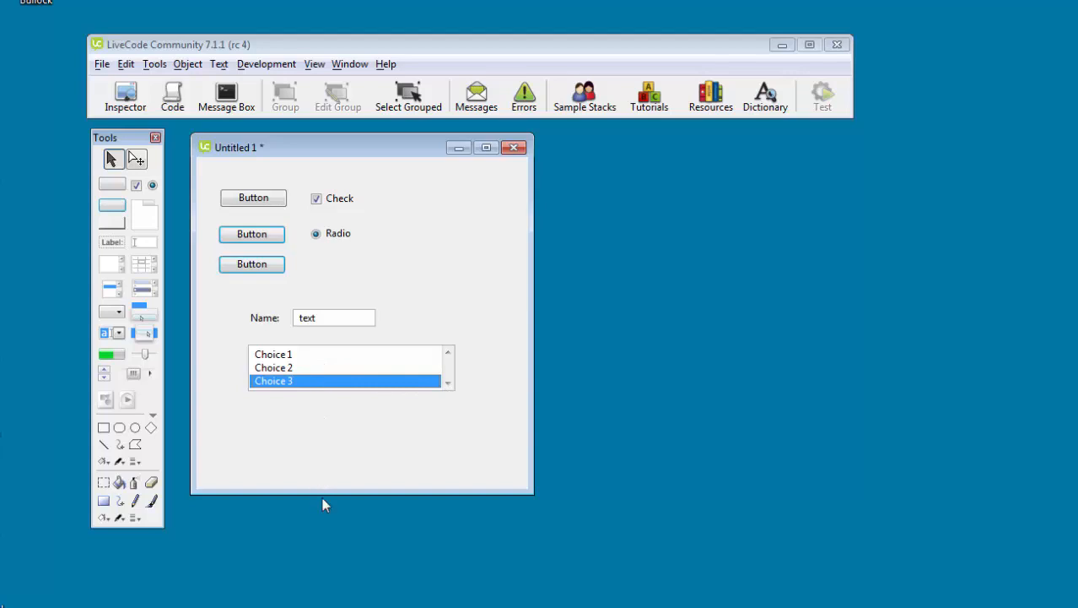
pyautogui.click(311, 367)
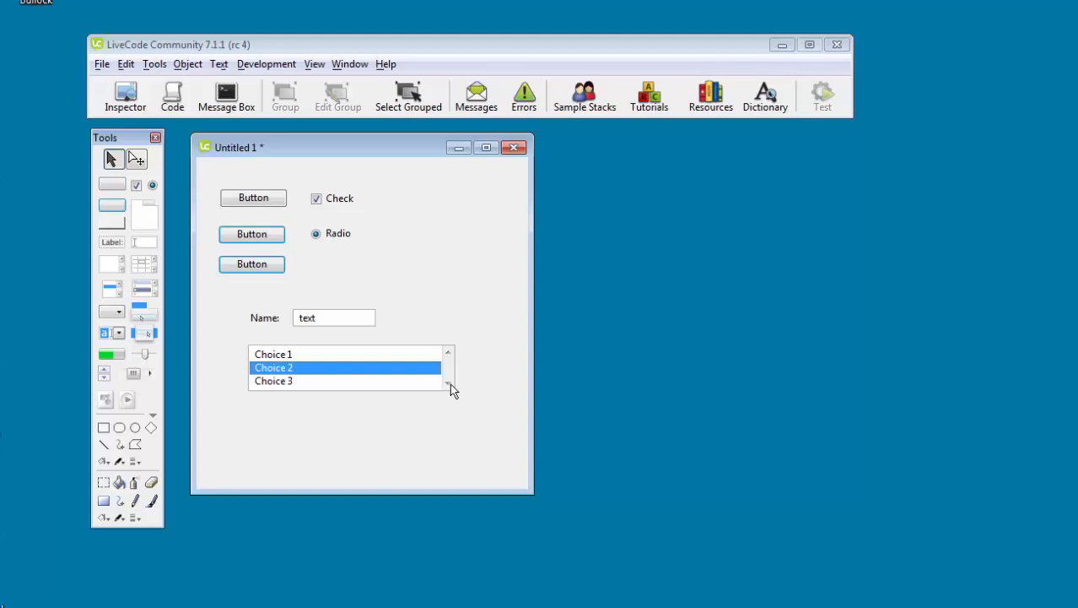
# In edit mode, delete the scrolling list field and place a data grid below the Name row.
pyautogui.click(138, 162)
pyautogui.click(361, 380)
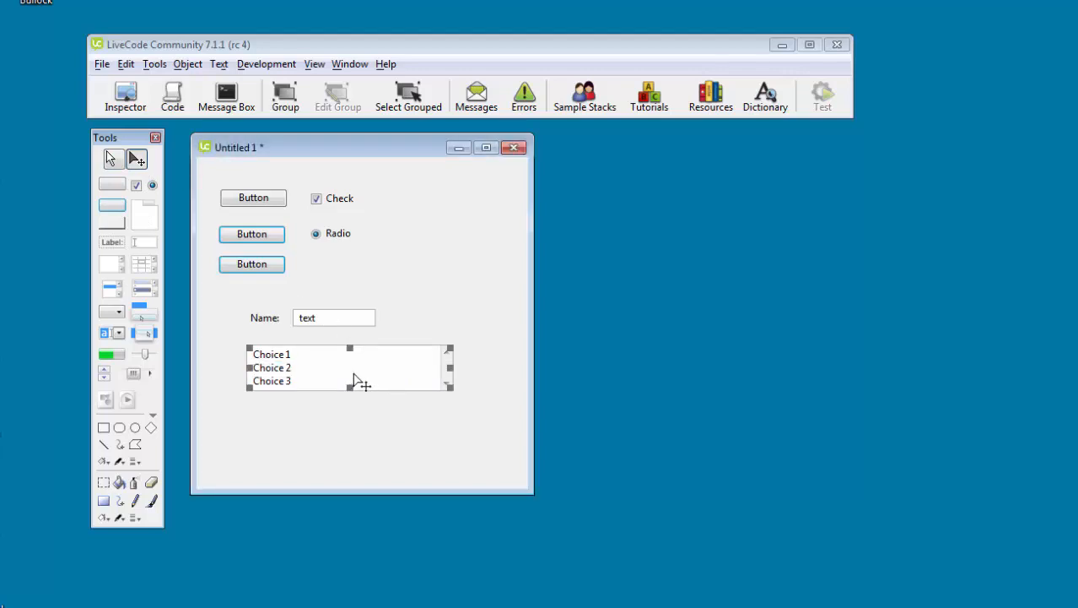
pyautogui.press('Delete')
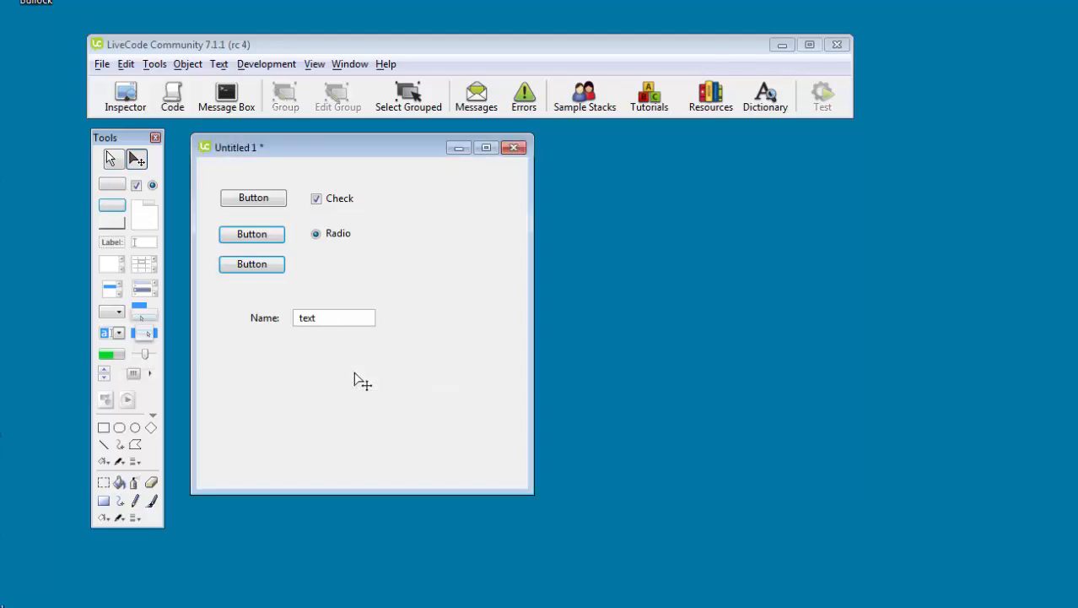
pyautogui.click(149, 294)
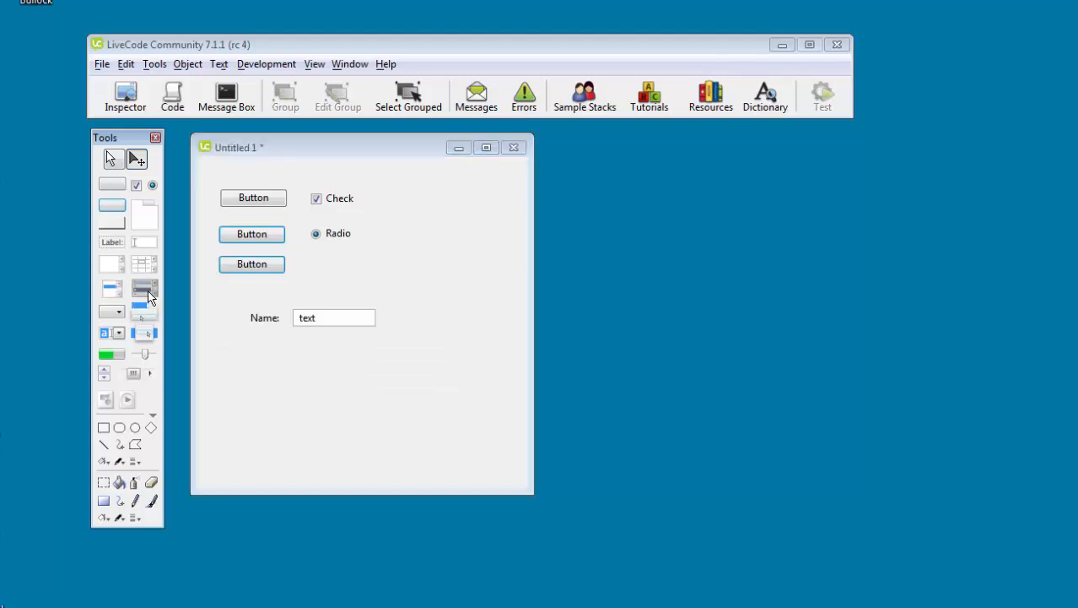
pyautogui.moveTo(149, 294); pyautogui.dragTo(341, 397)
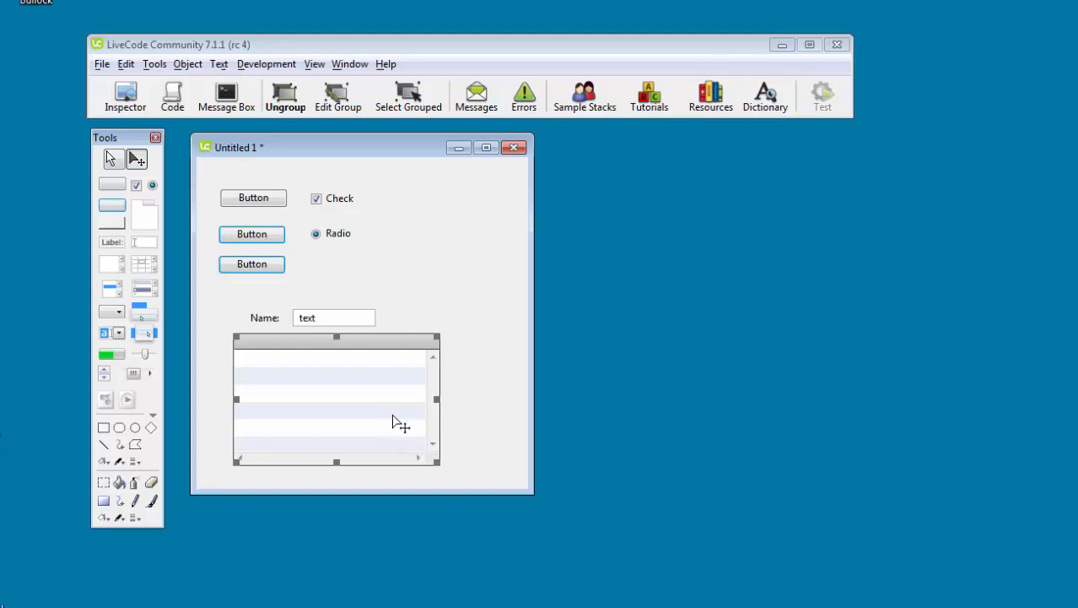
# Delete the data grid while keeping its record template, and place an option menu below the Name row.
pyautogui.press('Delete')
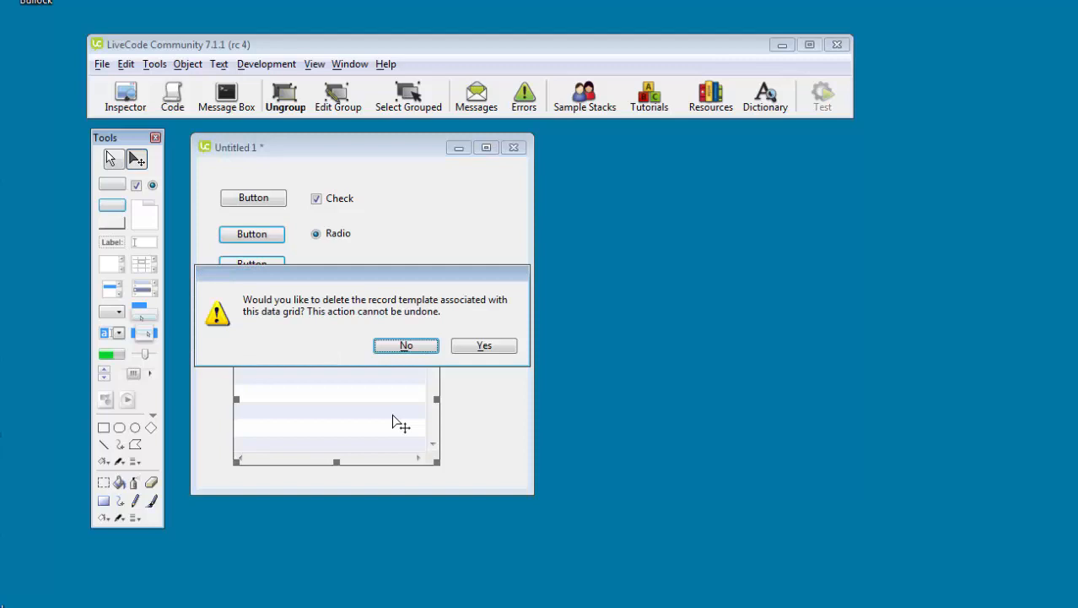
pyautogui.click(407, 346)
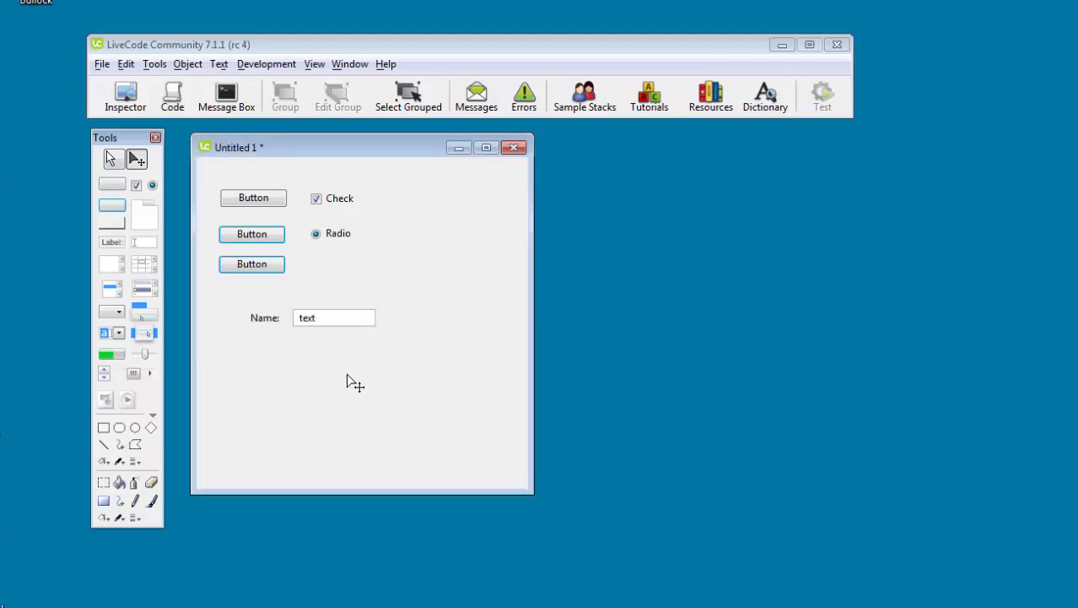
pyautogui.moveTo(111, 312); pyautogui.dragTo(325, 364)
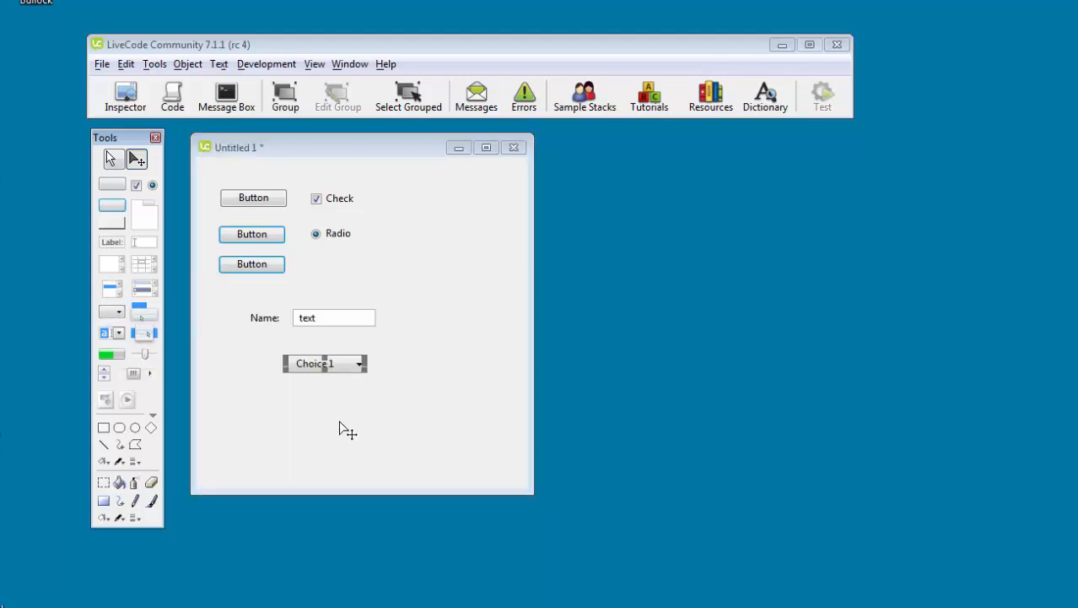
pyautogui.click(354, 417)
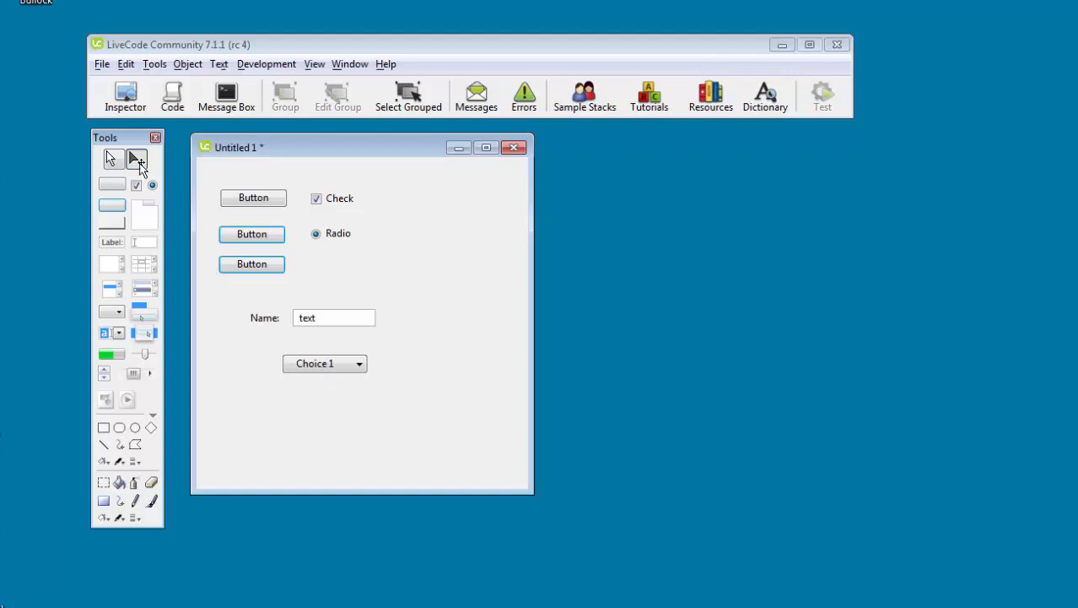
# Open the option menu's choices in run mode and close them without choosing another one.
pyautogui.click(112, 159)
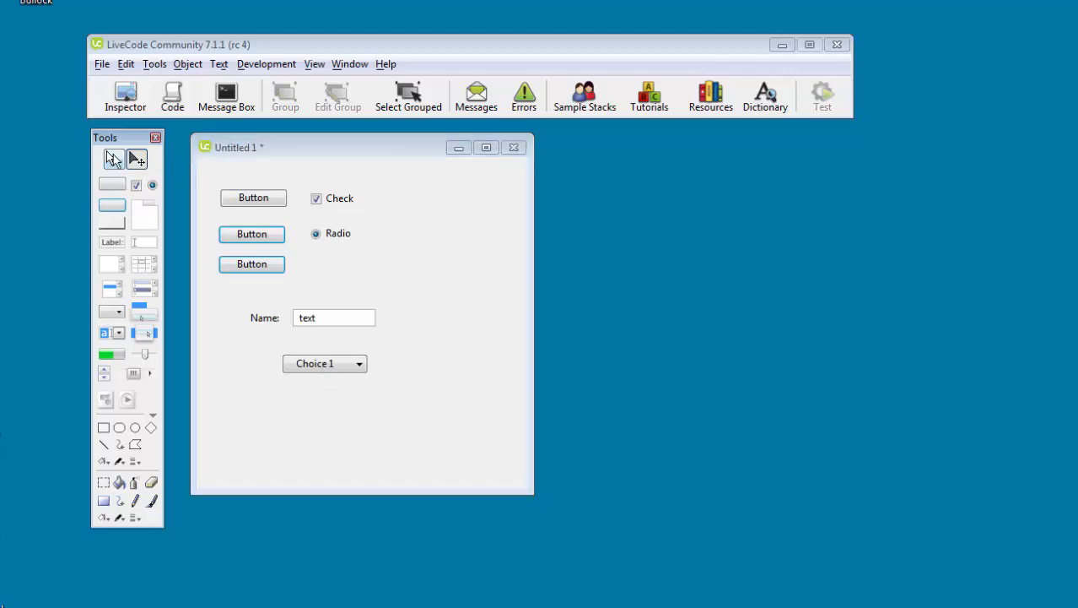
pyautogui.click(361, 368)
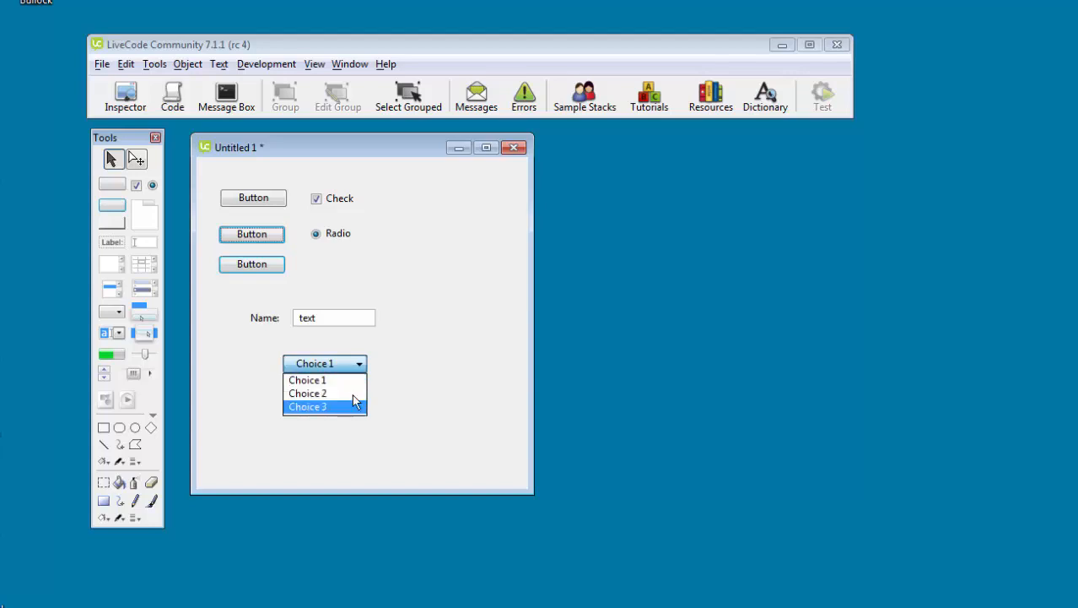
pyautogui.click(395, 371)
# In edit mode, delete the option menu and place a pulldown menu below the Name row.
pyautogui.click(137, 158)
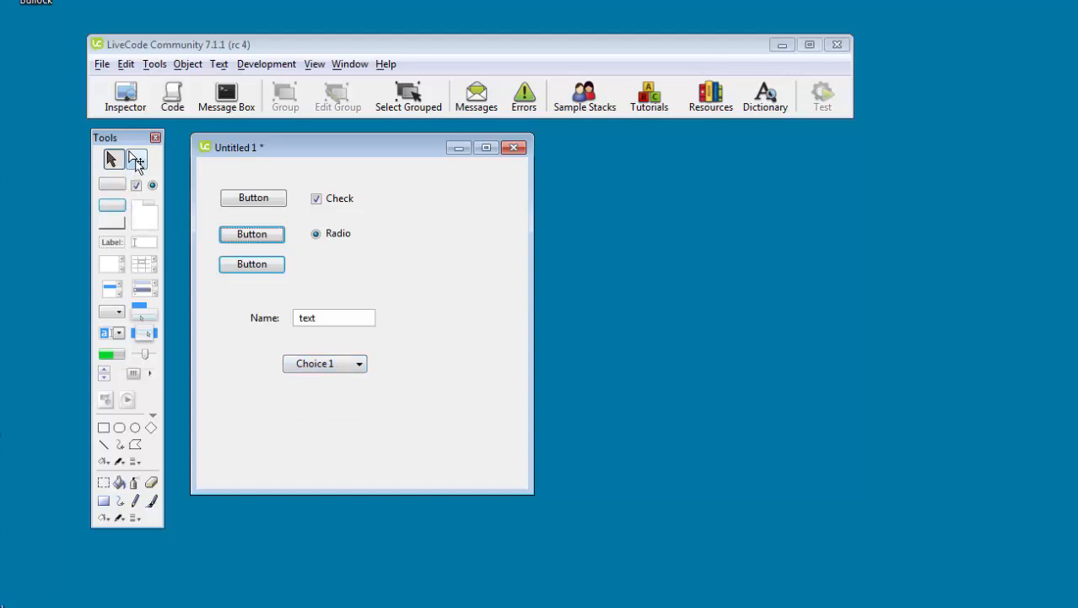
pyautogui.click(344, 367)
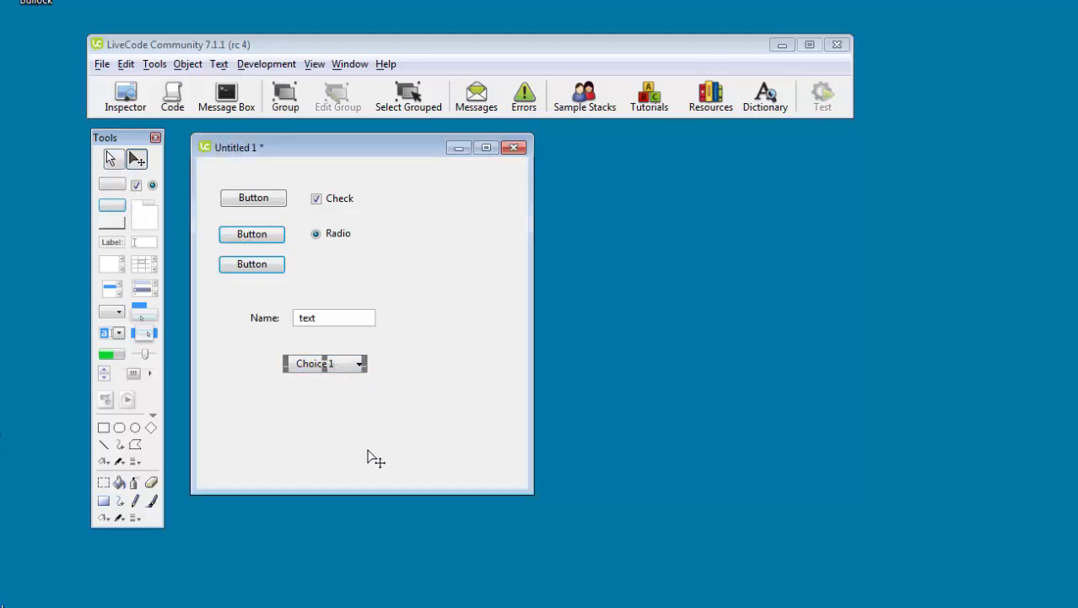
pyautogui.press('Delete')
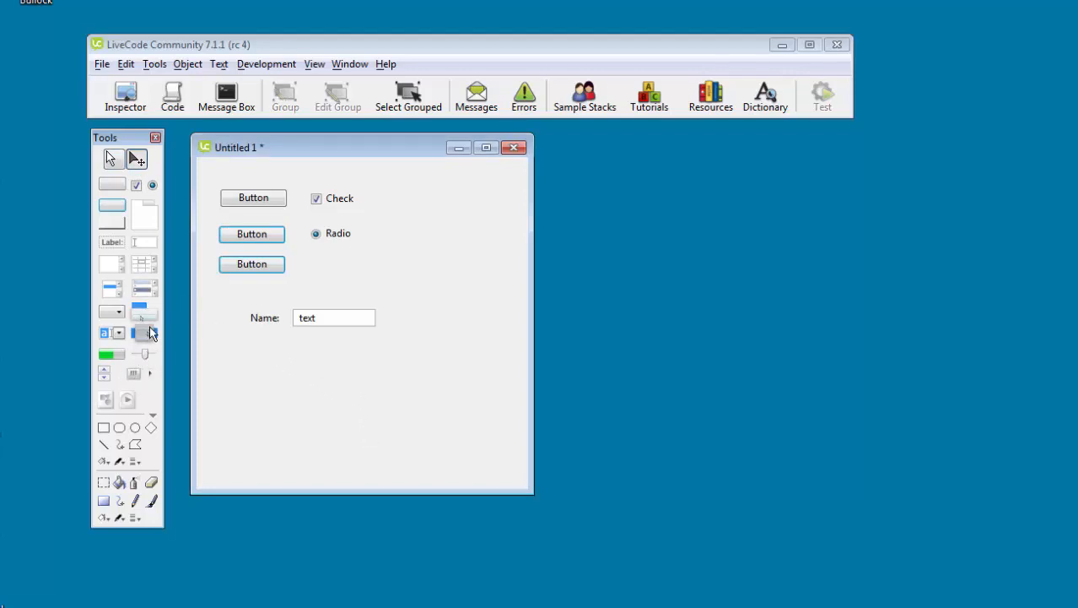
pyautogui.moveTo(146, 317); pyautogui.dragTo(313, 372)
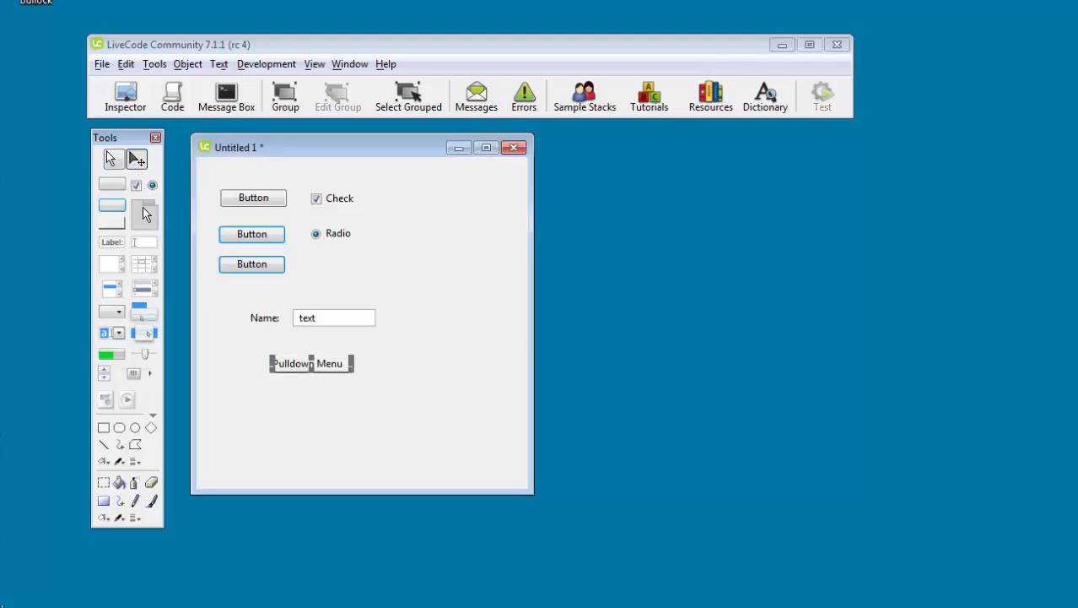
# Open the pulldown menu's choices in run mode and close them without choosing one.
pyautogui.click(111, 158)
pyautogui.click(340, 366)
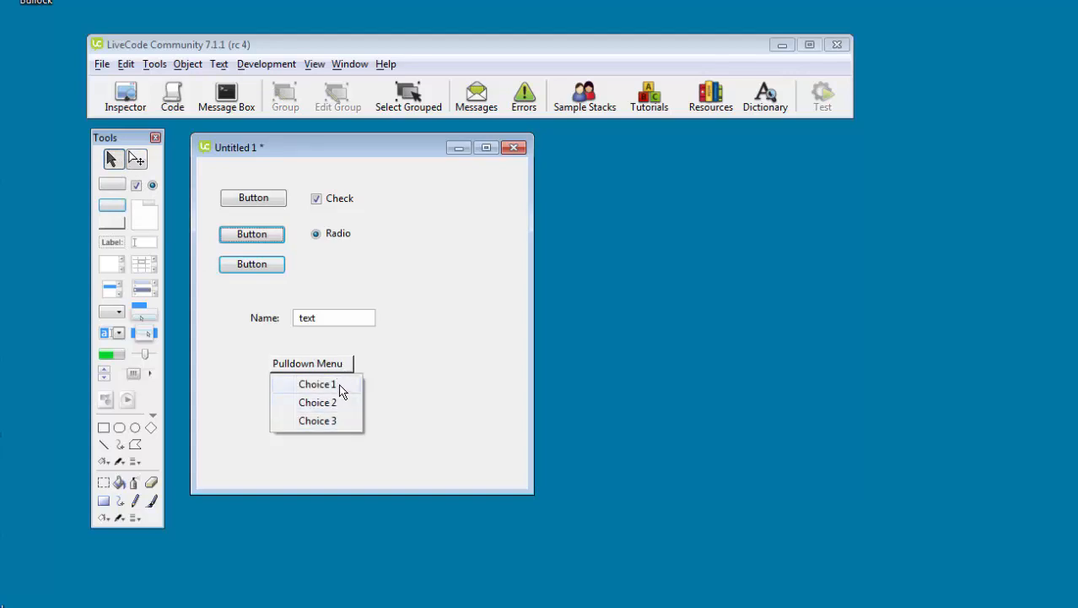
pyautogui.click(104, 67)
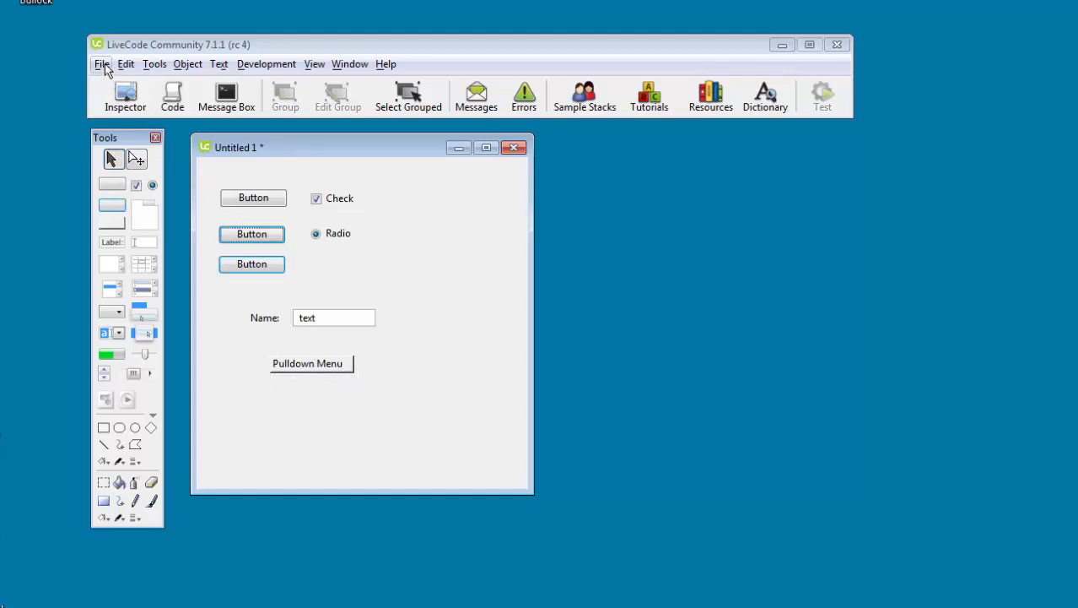
# Compare the application's File menu with the stack's pulldown menu choices, closing both without choosing anything.
pyautogui.click(102, 65)
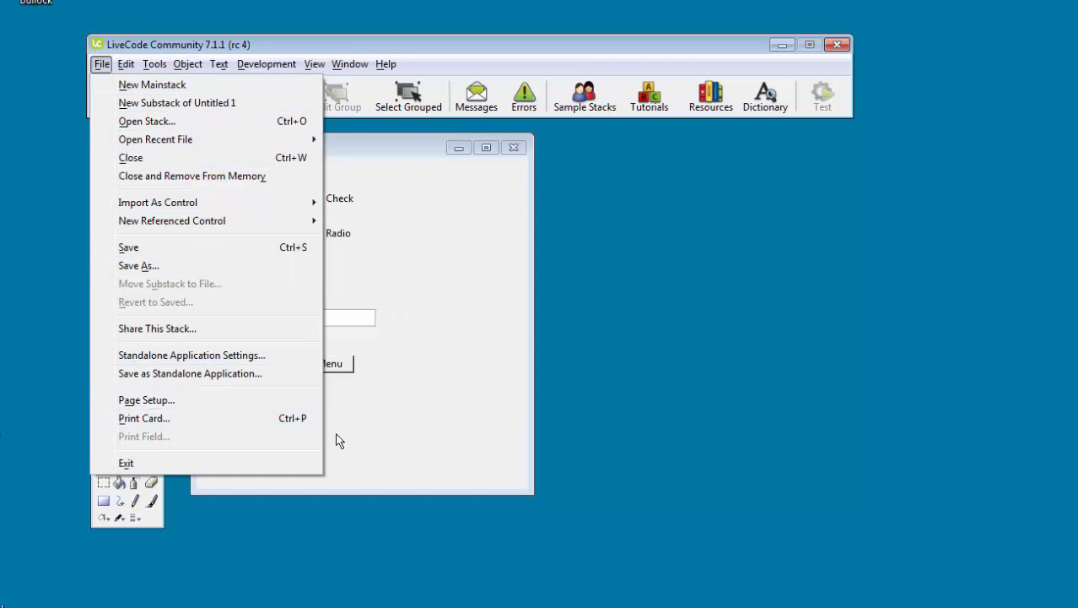
pyautogui.click(459, 446)
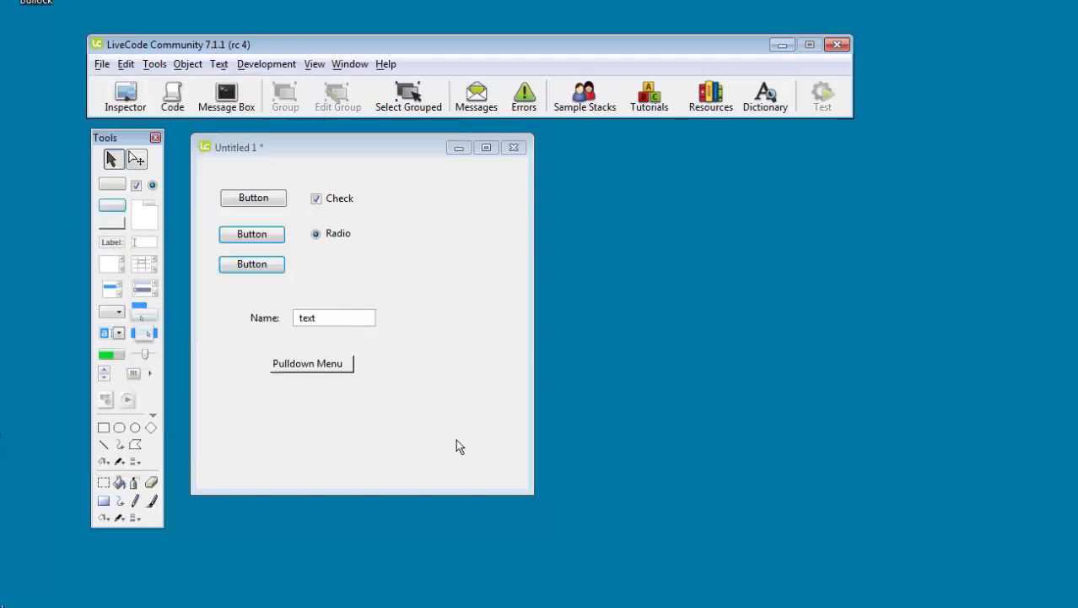
pyautogui.click(334, 371)
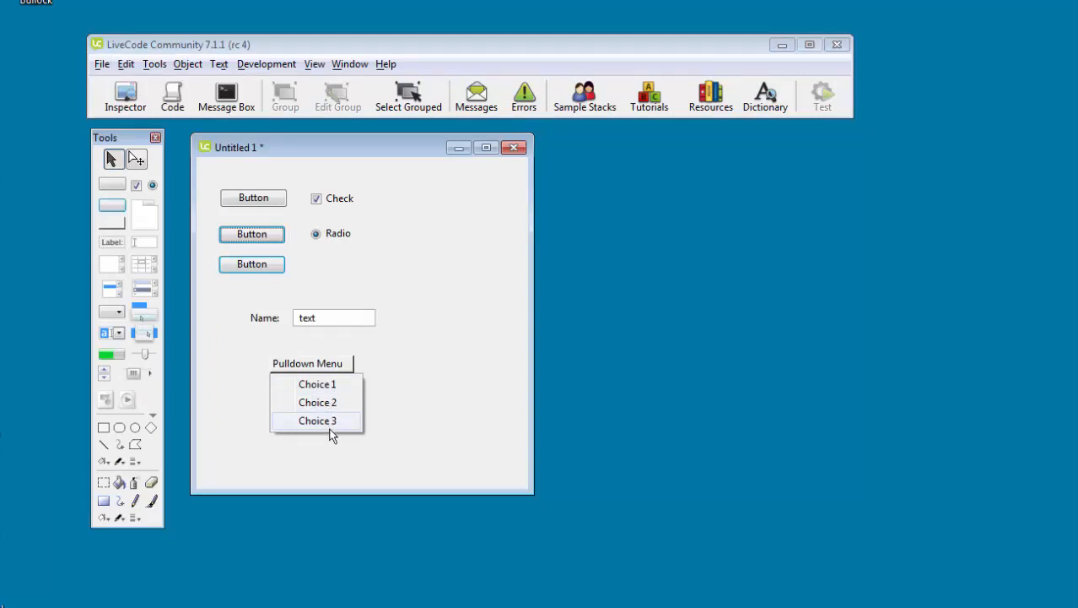
pyautogui.click(424, 428)
# In edit mode, delete the pulldown menu and place a combo box below the Name row.
pyautogui.click(140, 163)
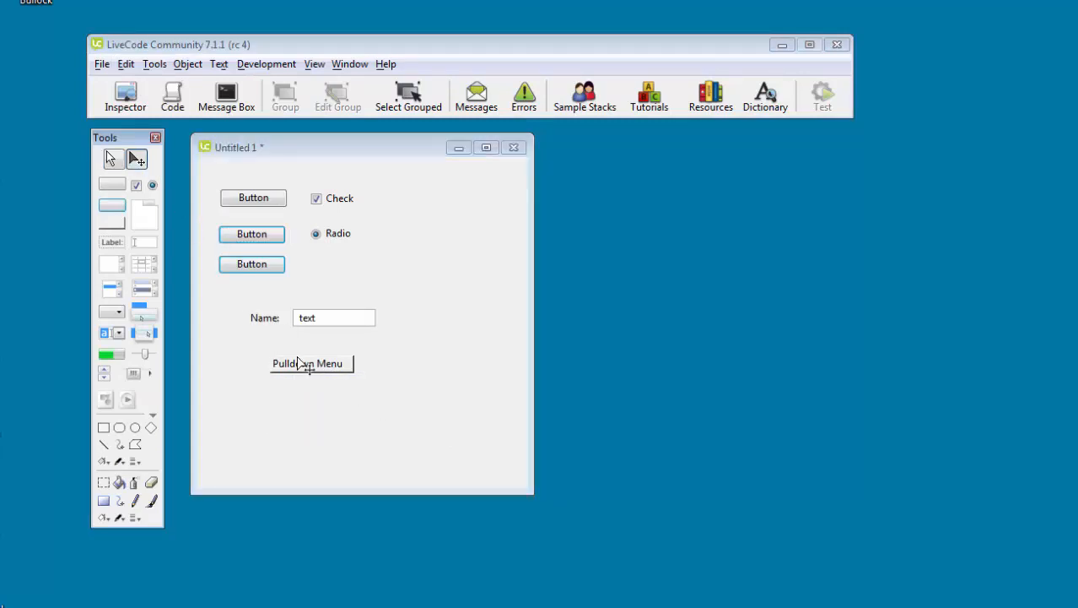
pyautogui.click(314, 372)
pyautogui.press('Delete')
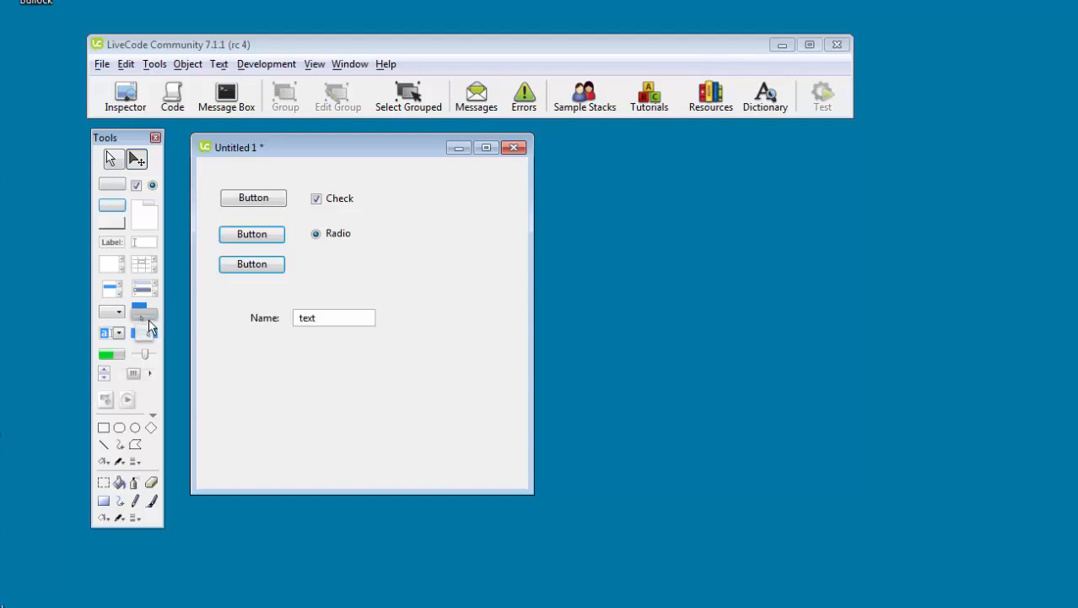
pyautogui.moveTo(119, 334); pyautogui.dragTo(336, 382)
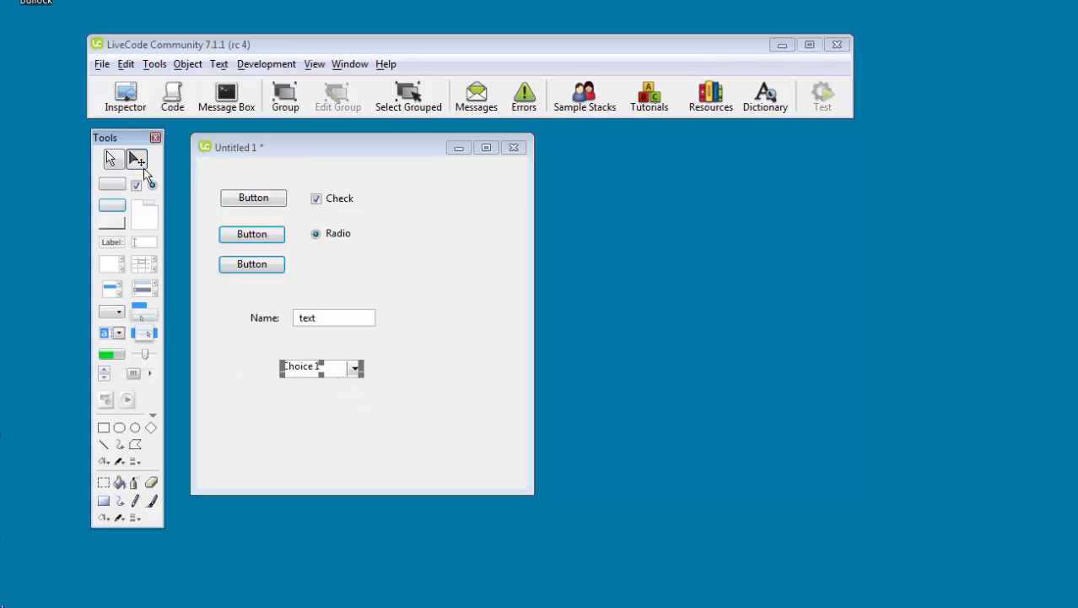
# In run mode, open the combo box's list of choices twice and close it without choosing another one.
pyautogui.click(112, 160)
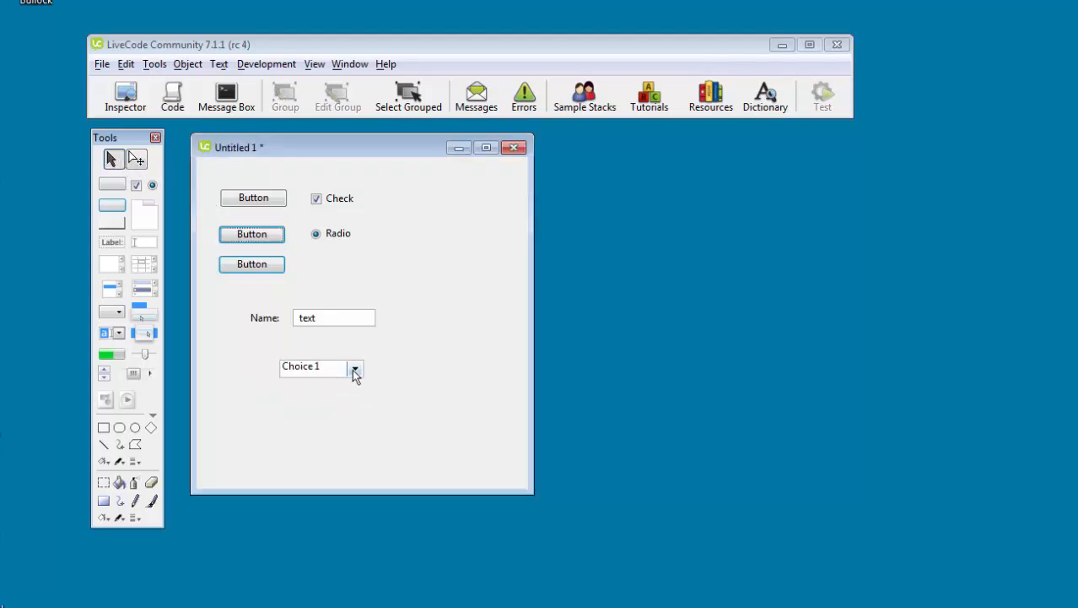
pyautogui.click(355, 371)
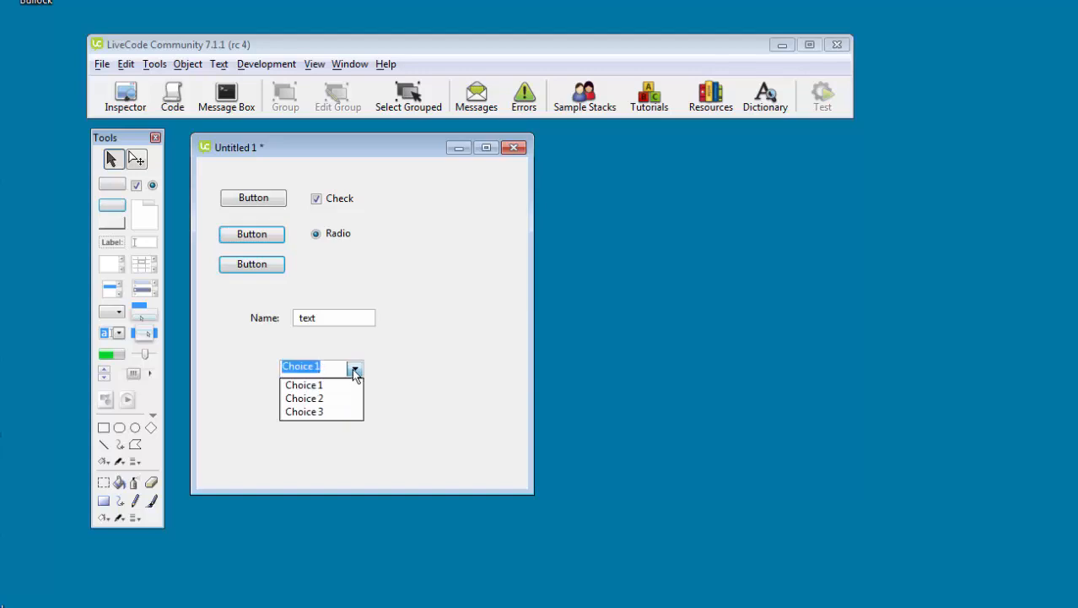
pyautogui.click(355, 373)
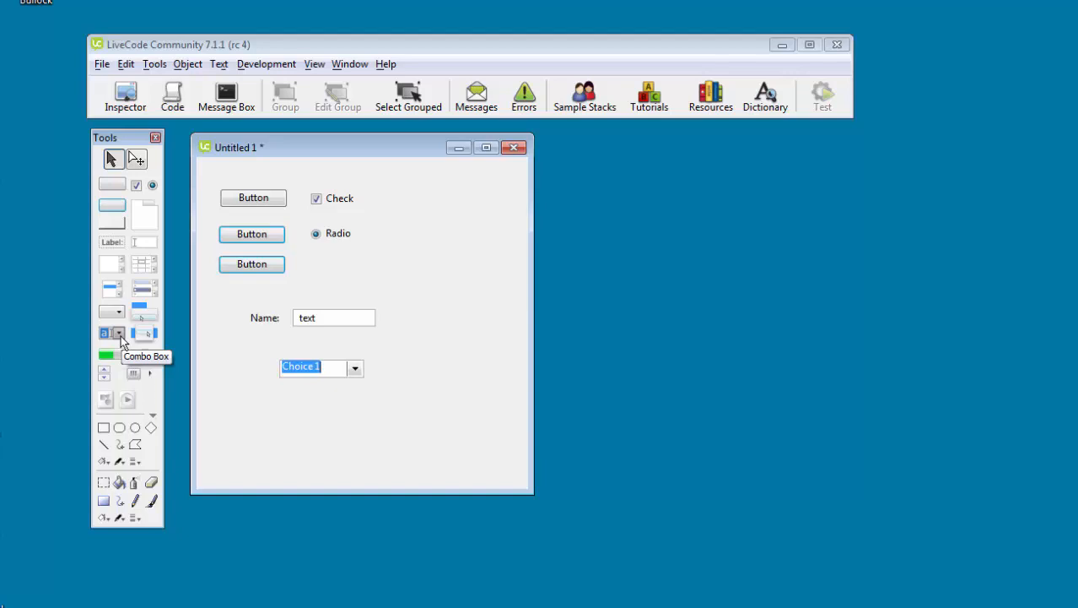
pyautogui.click(426, 443)
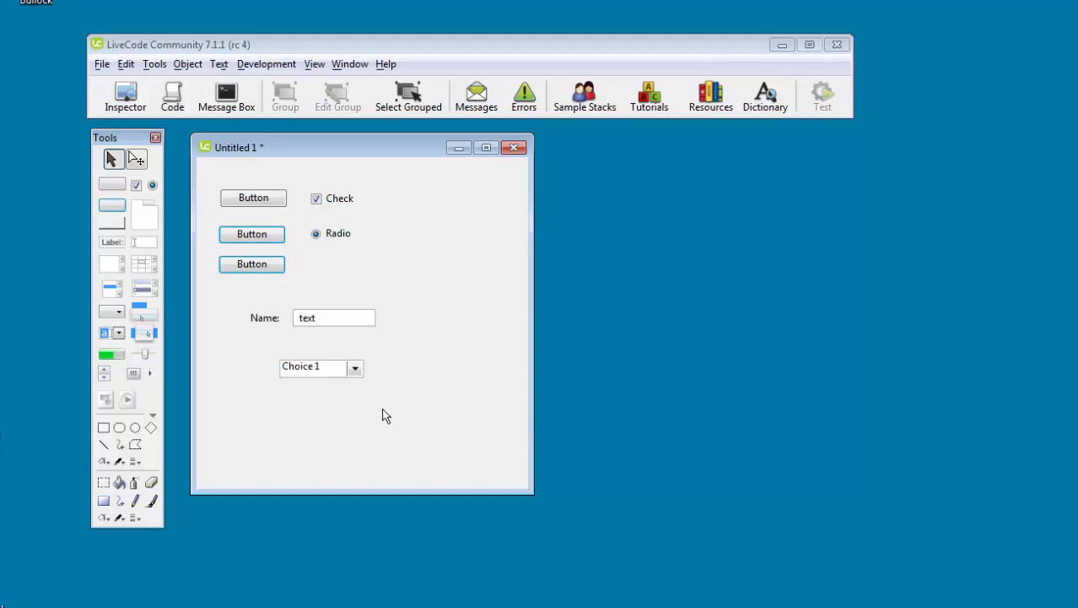
pyautogui.click(355, 369)
pyautogui.click(355, 371)
# In edit mode, delete the combo box and add two popup menus, one over the Name text field and one below the Name row.
pyautogui.click(136, 159)
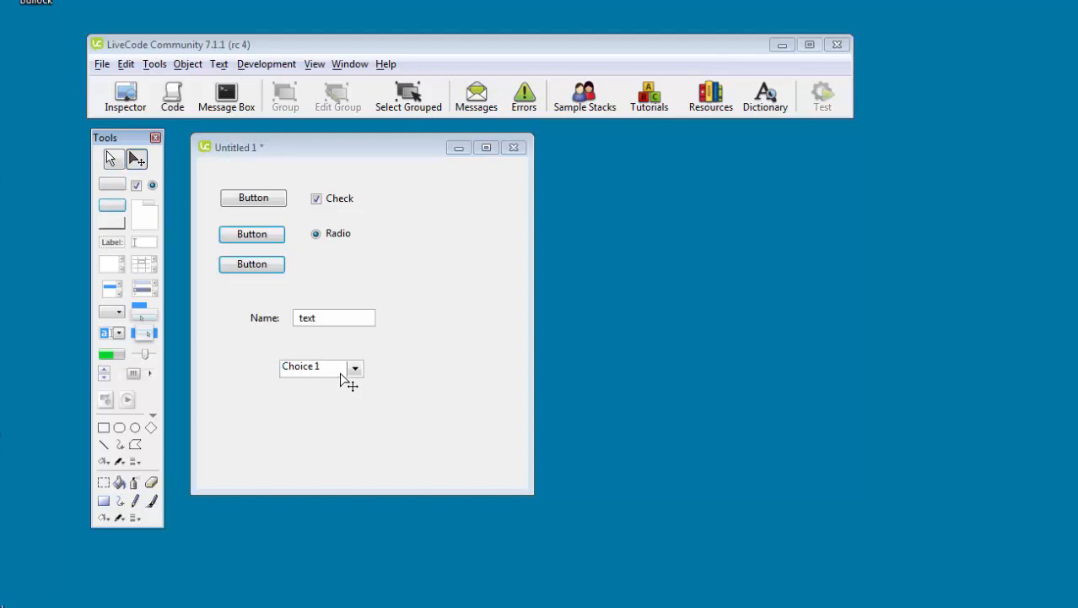
pyautogui.click(343, 378)
pyautogui.press('Delete')
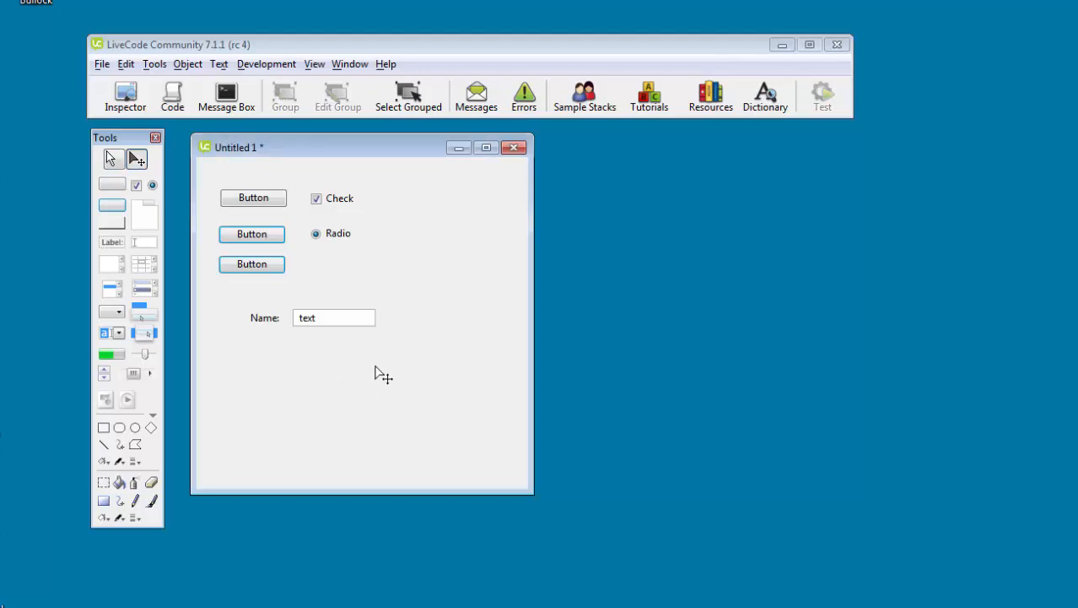
pyautogui.doubleClick(145, 333)
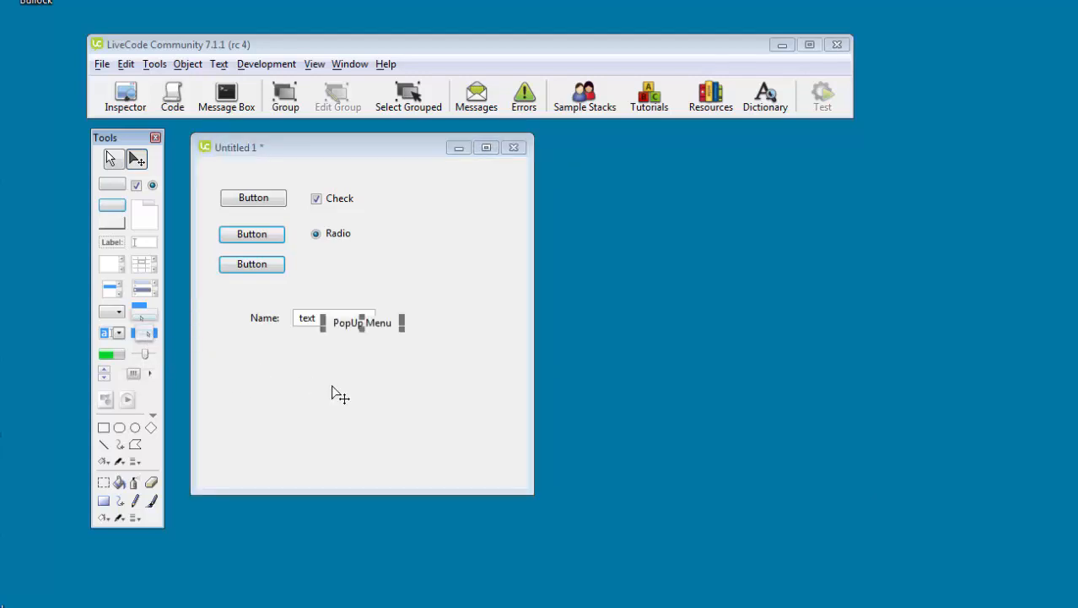
pyautogui.moveTo(375, 329); pyautogui.dragTo(351, 370)
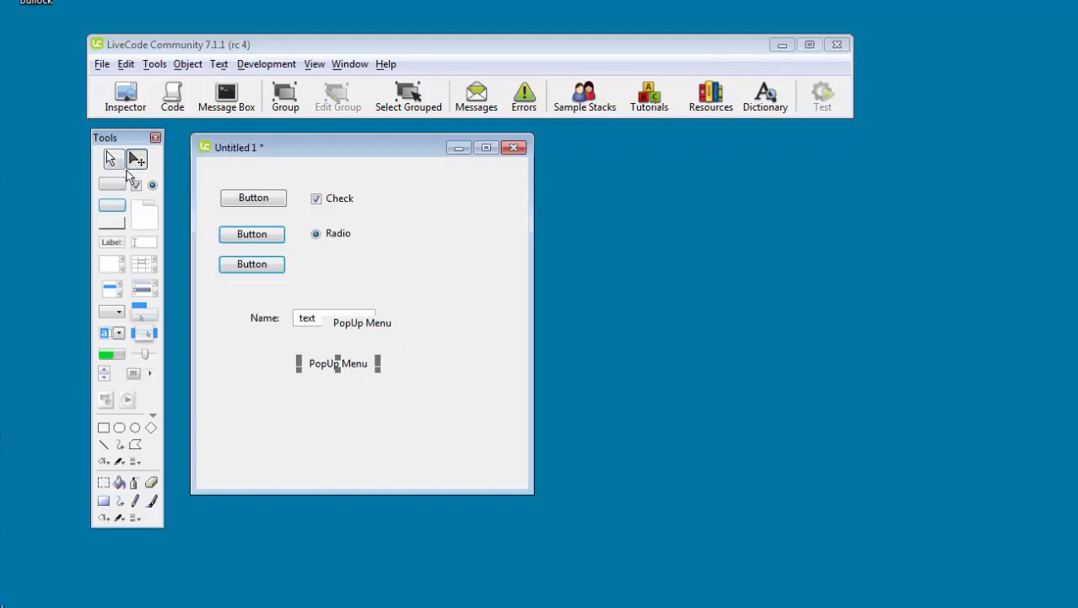
# In run mode, open the lower popup menu's choices and close them without choosing one.
pyautogui.click(111, 160)
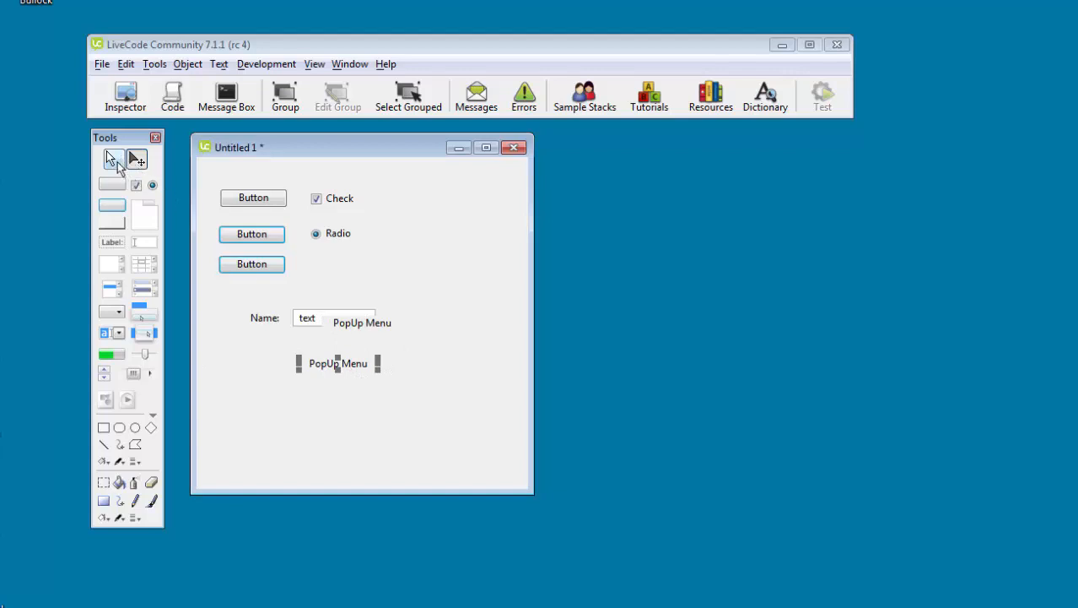
pyautogui.click(363, 373)
pyautogui.click(419, 385)
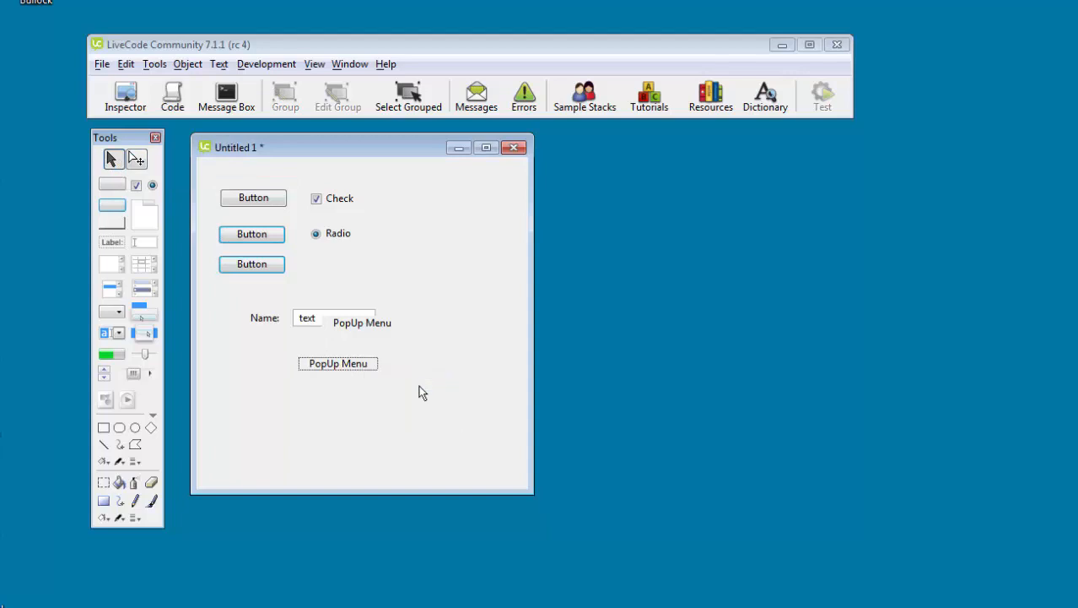
pyautogui.click(374, 369)
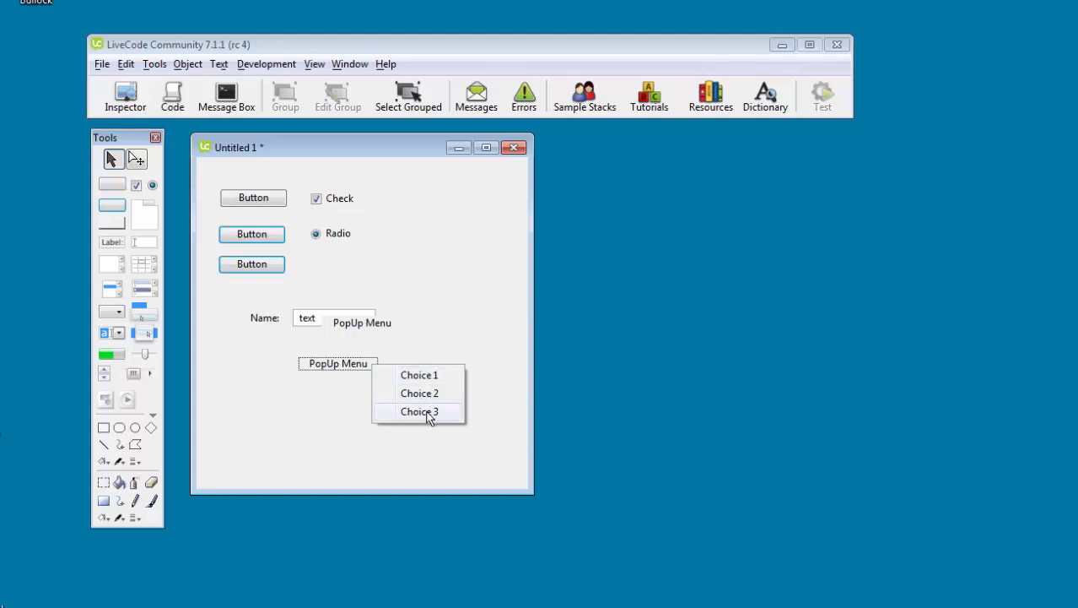
pyautogui.click(341, 386)
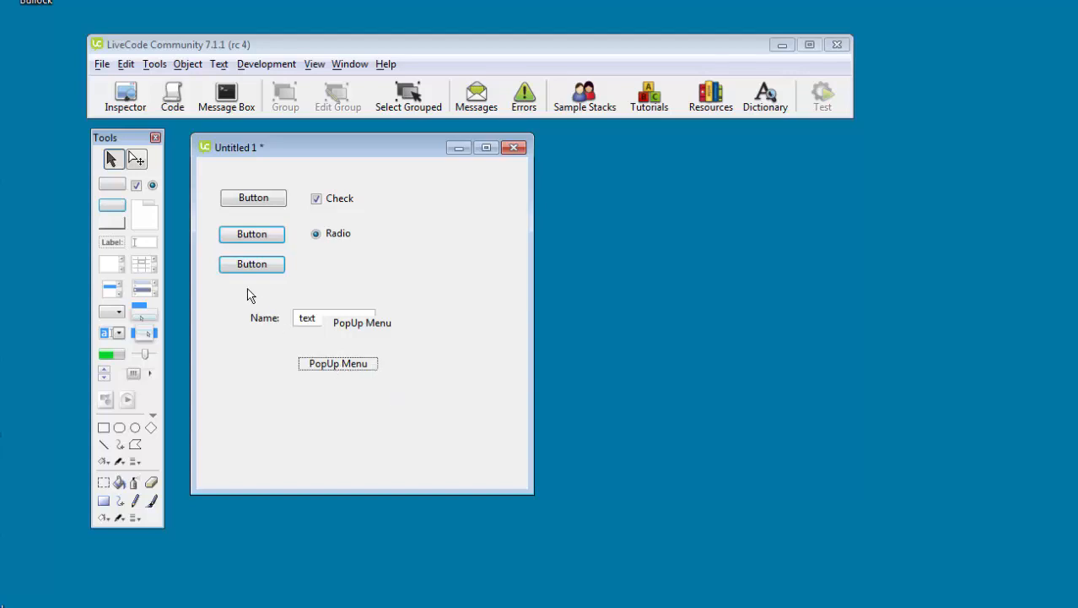
# In edit mode, replace the lower popup menu with a progress bar below the Name row, and return to run mode.
pyautogui.click(136, 158)
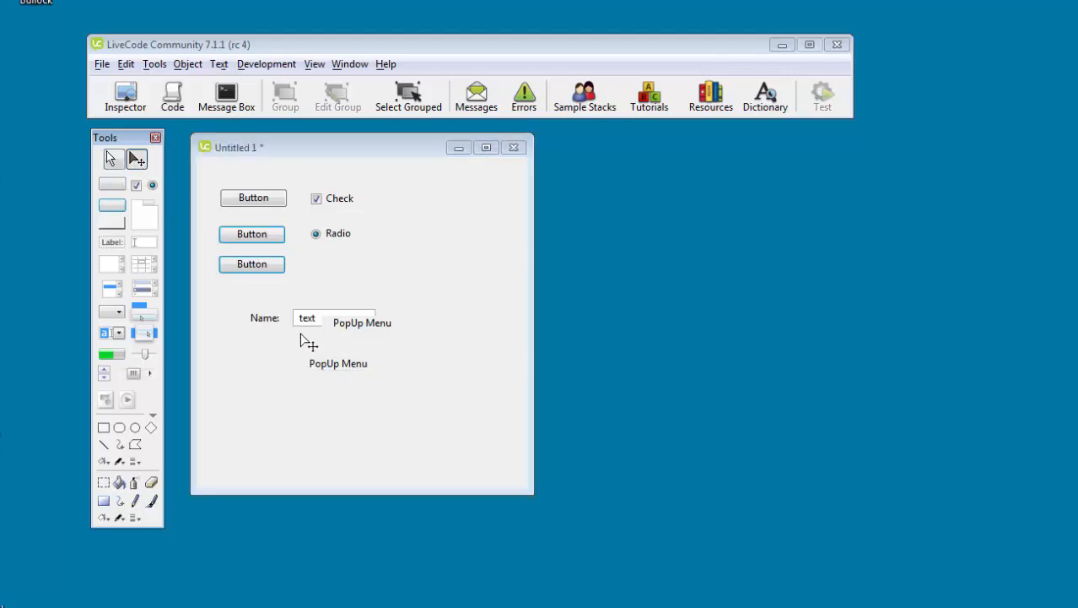
pyautogui.click(340, 365)
pyautogui.press('Delete')
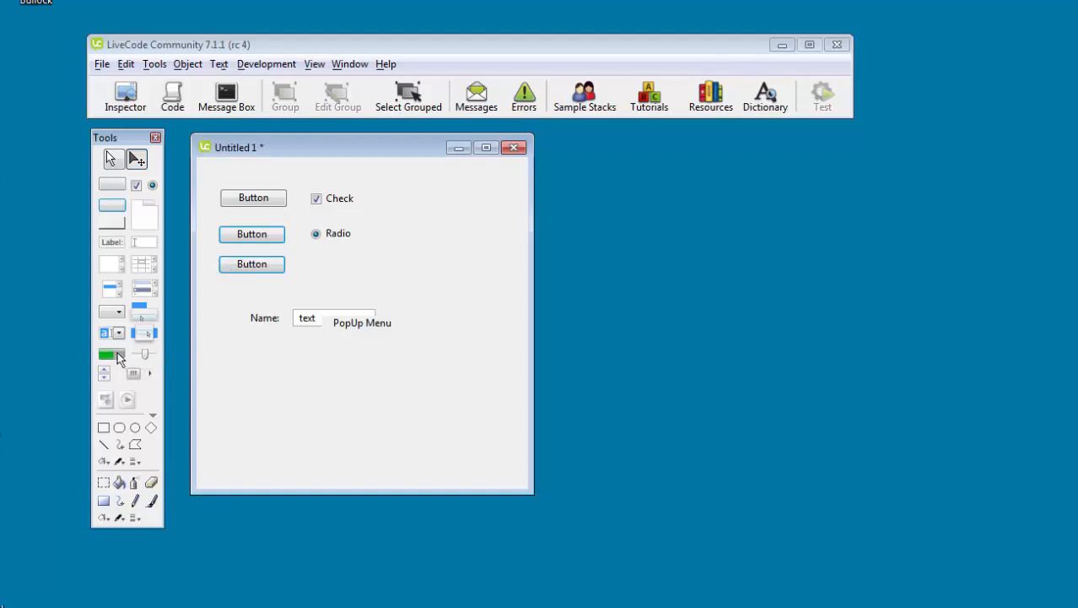
pyautogui.moveTo(116, 361); pyautogui.dragTo(360, 392)
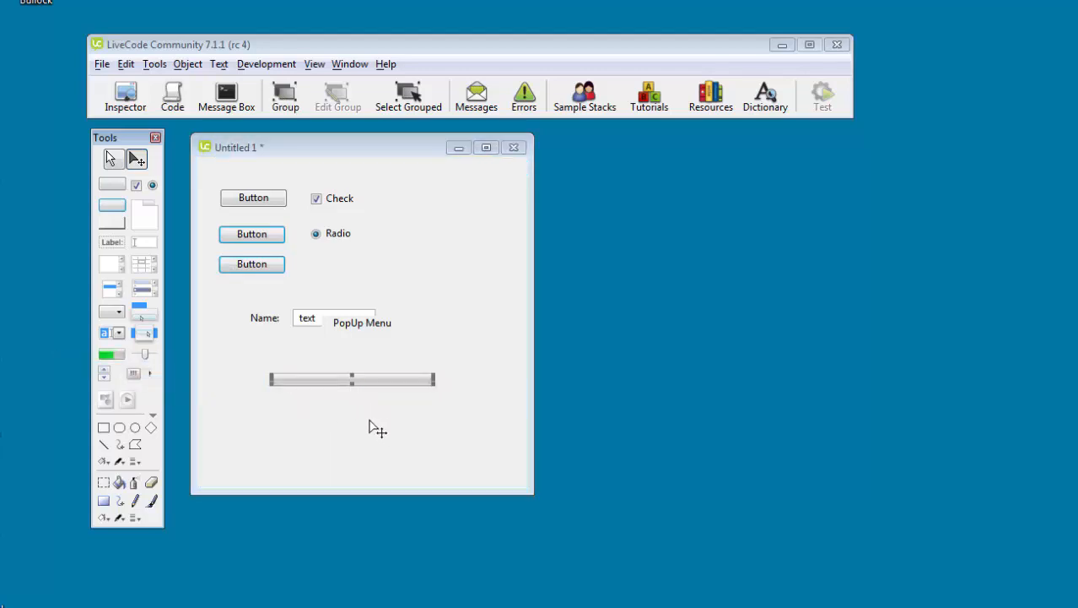
pyautogui.click(113, 159)
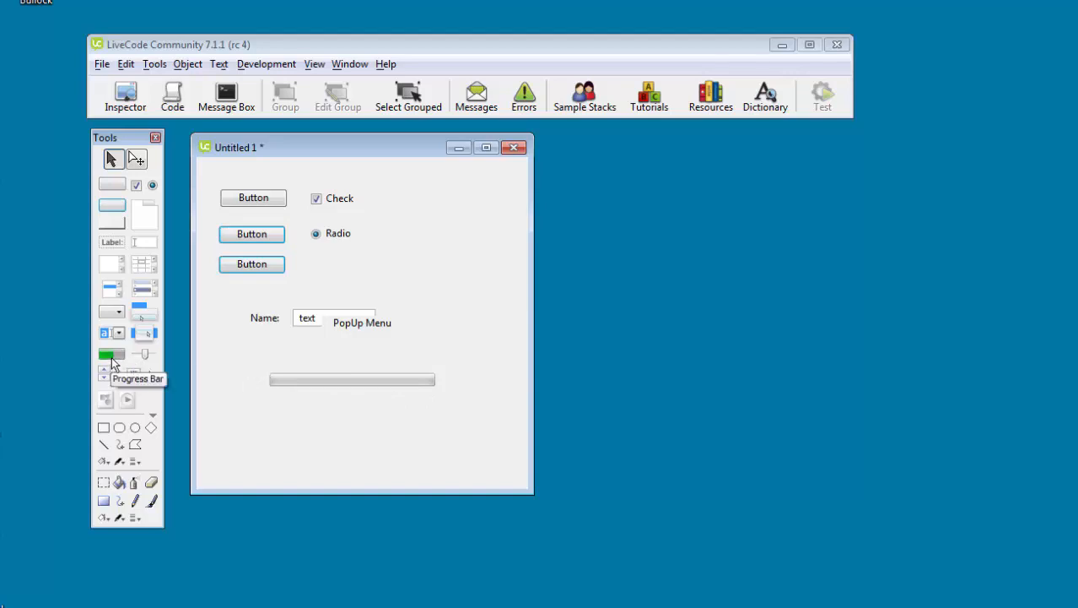
# Delete the progress bar from the stack in edit mode.
pyautogui.click(137, 162)
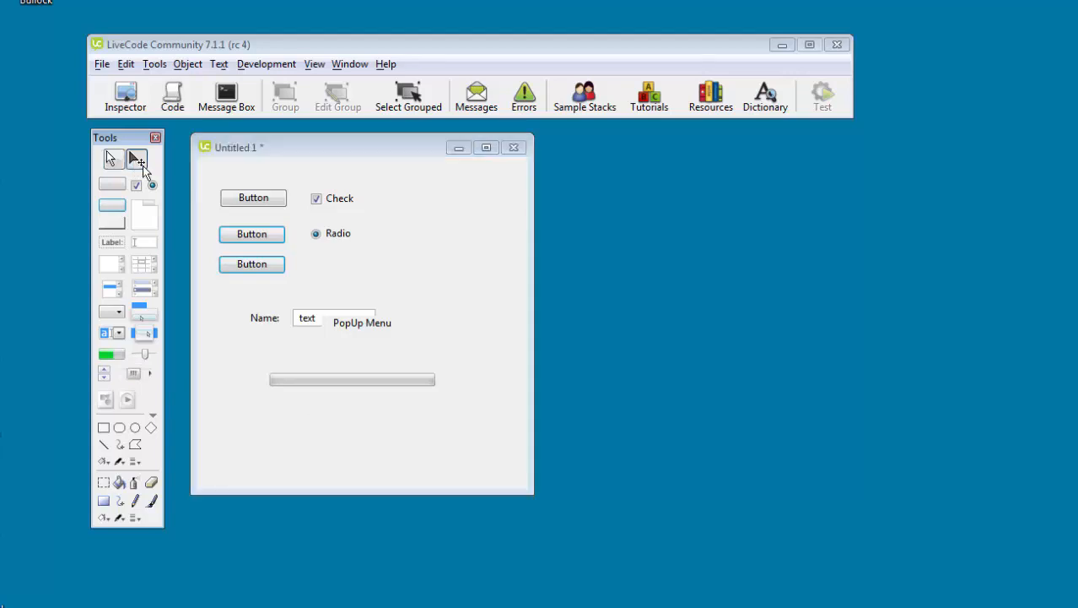
pyautogui.click(359, 382)
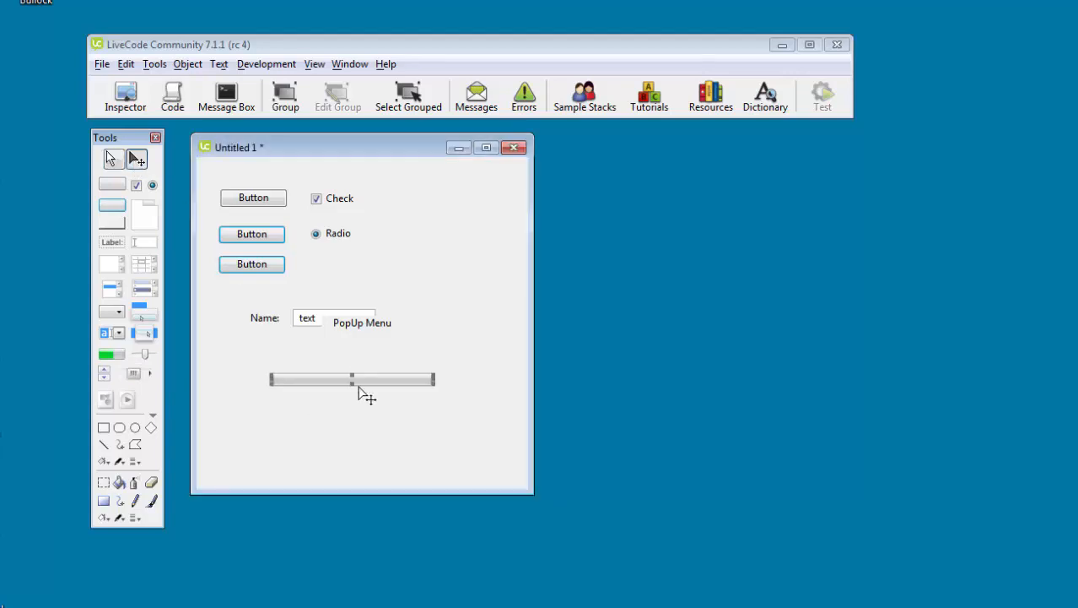
pyautogui.press('Delete')
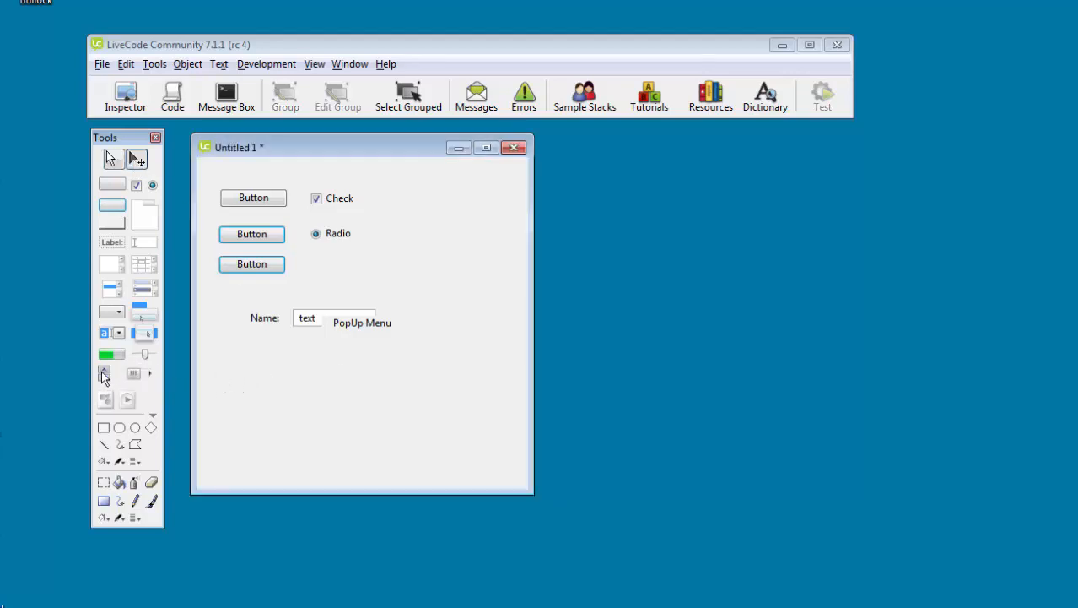
# Place a little arrows control below the Name row and try its down arrow in run mode.
pyautogui.moveTo(101, 370); pyautogui.dragTo(305, 376)
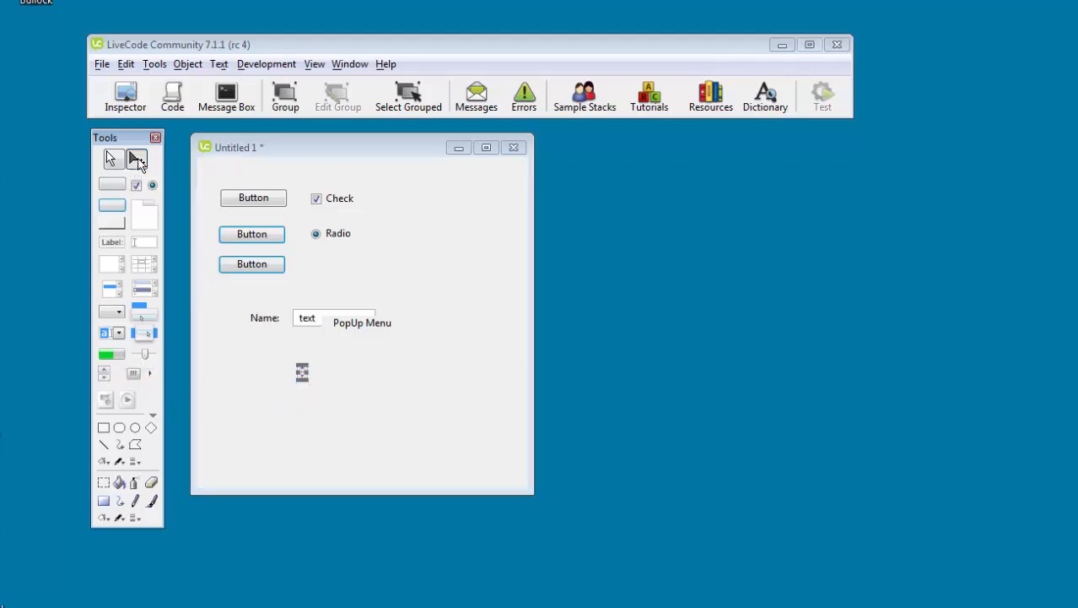
pyautogui.click(111, 159)
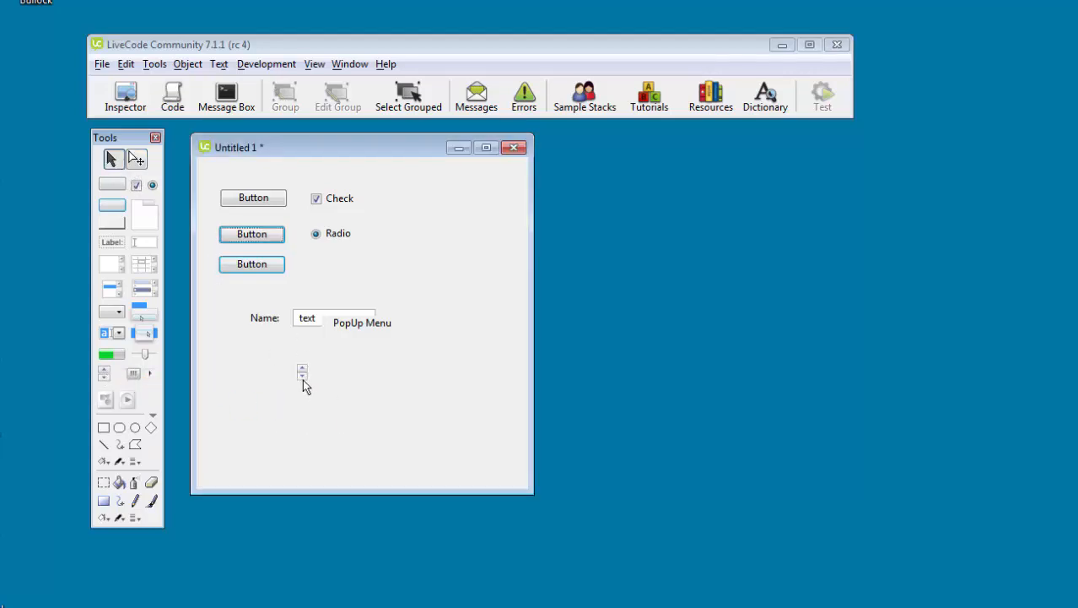
pyautogui.click(303, 379)
# In edit mode, stretch the little arrows control vertically into a tall scrollbar reaching near the stack's lower edge, and return to run mode.
pyautogui.click(136, 158)
pyautogui.click(305, 378)
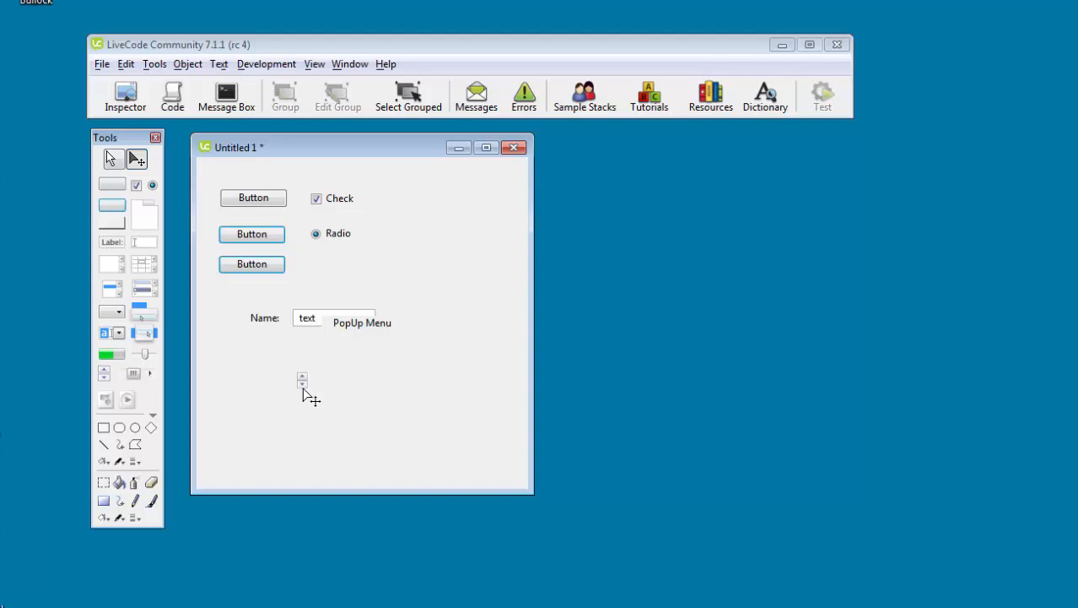
pyautogui.moveTo(303, 393); pyautogui.dragTo(301, 482)
pyautogui.moveTo(302, 375)
pyautogui.mouseDown()
pyautogui.moveTo(303, 346)
pyautogui.moveTo(305, 386)
pyautogui.moveTo(305, 375)
pyautogui.mouseUp()
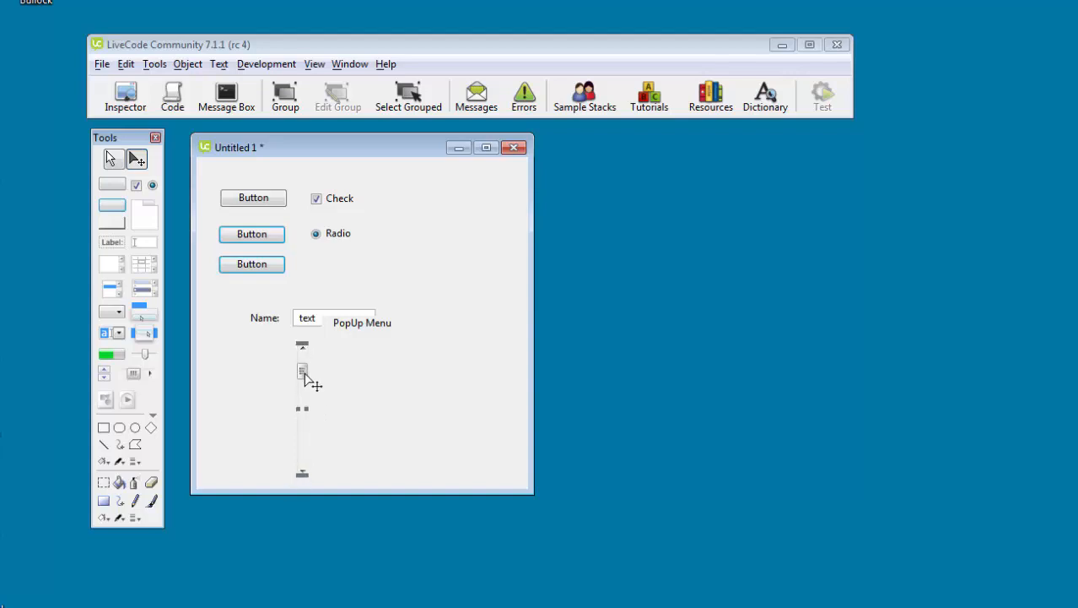
pyautogui.click(112, 159)
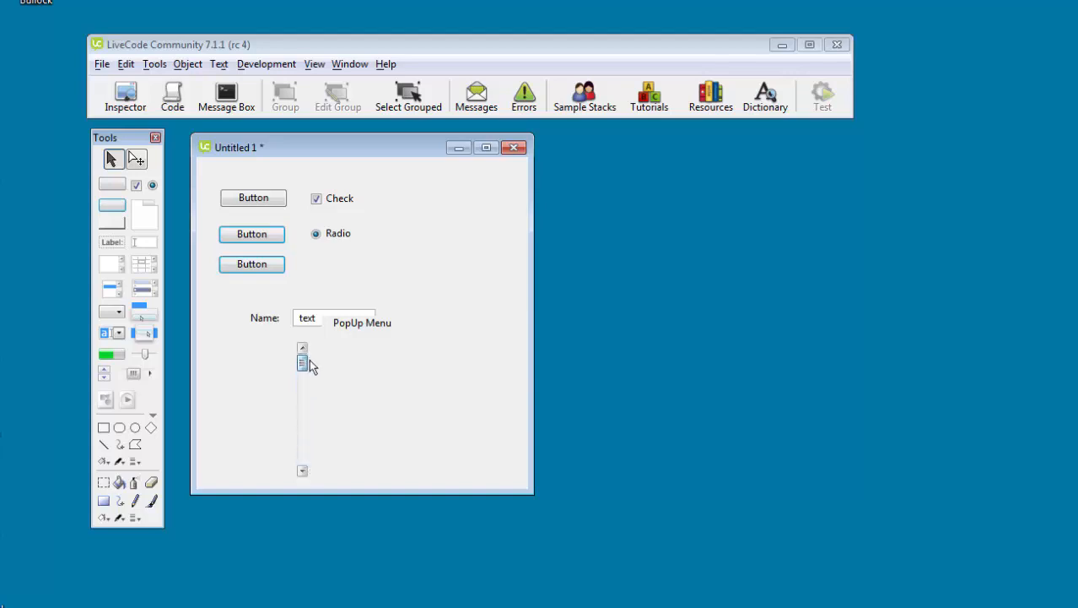
# In edit mode, replace the vertical scrollbar with a horizontal scrollbar below the Name row, and return to run mode.
pyautogui.click(138, 160)
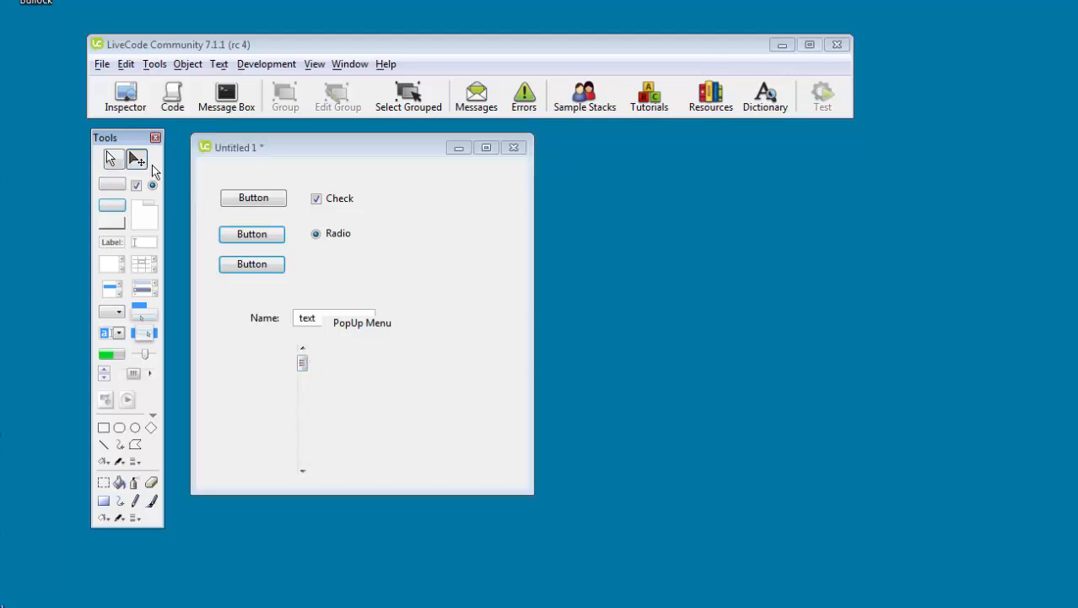
pyautogui.click(302, 382)
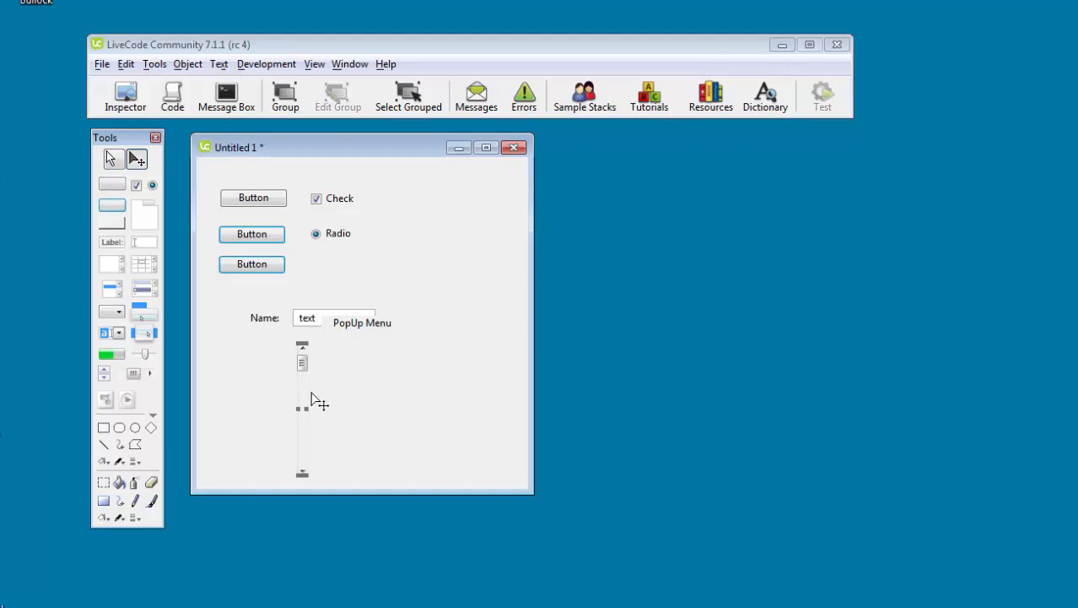
pyautogui.press('Delete')
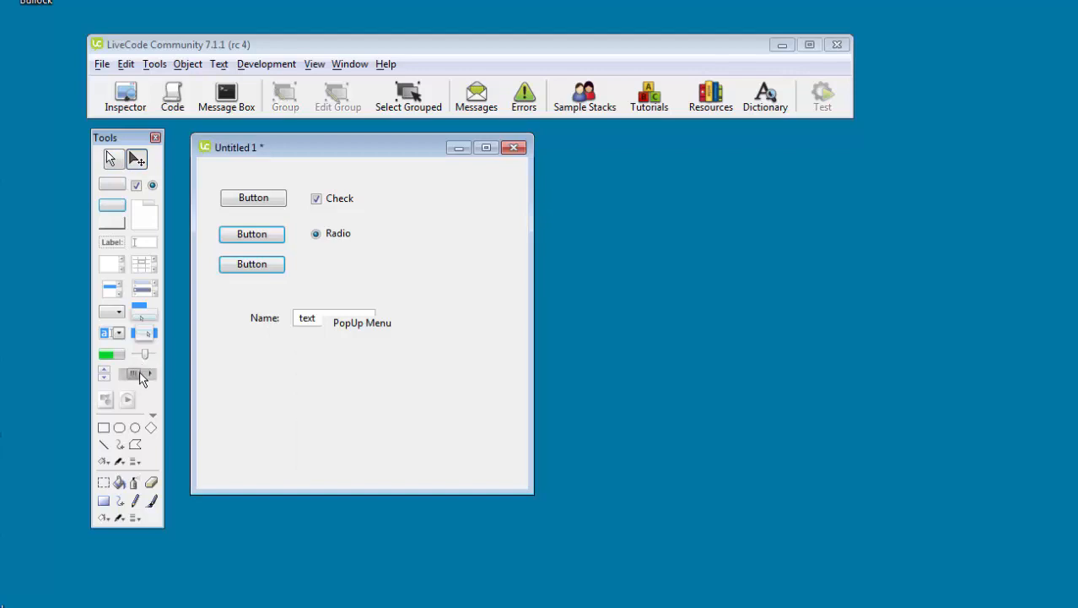
pyautogui.moveTo(141, 380); pyautogui.dragTo(336, 402)
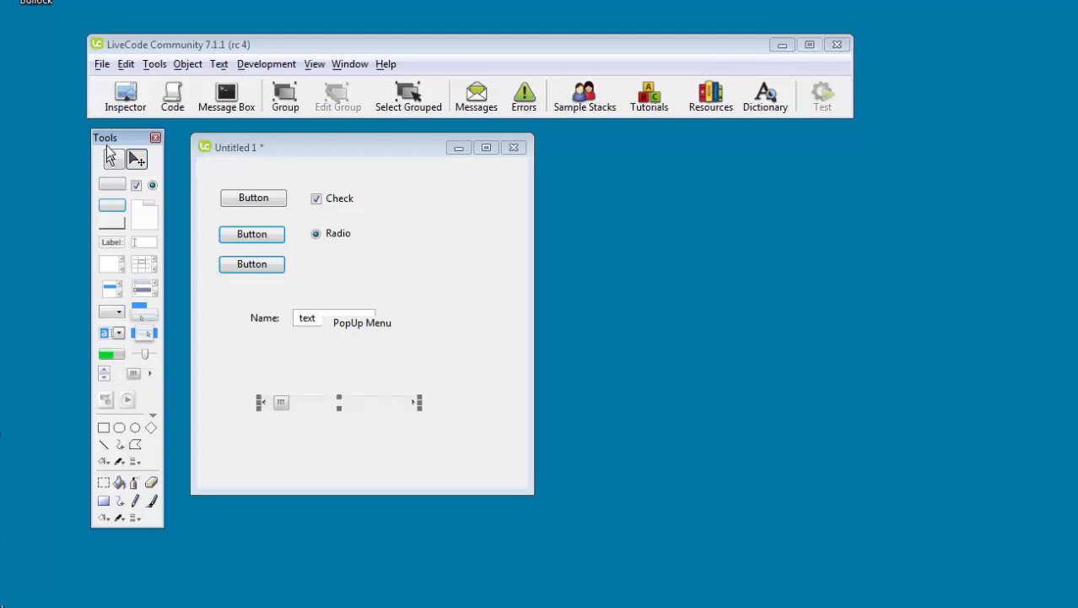
pyautogui.click(112, 160)
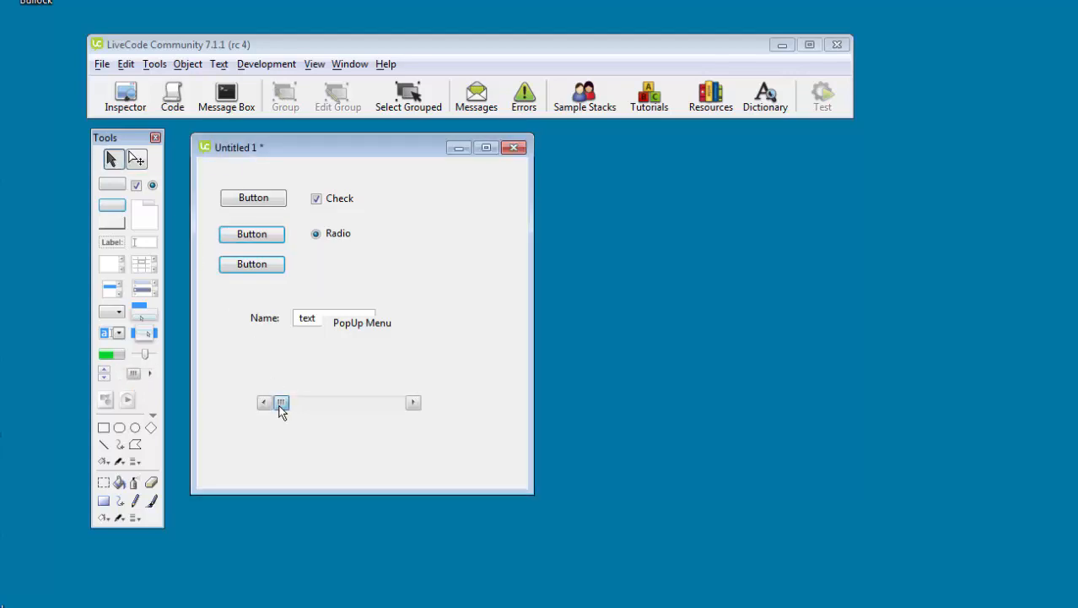
# Try the horizontal scrollbar's thumb and track in run mode, and delete the scrollbar in edit mode.
pyautogui.moveTo(282, 407); pyautogui.dragTo(295, 416)
pyautogui.moveTo(384, 427); pyautogui.dragTo(394, 433)
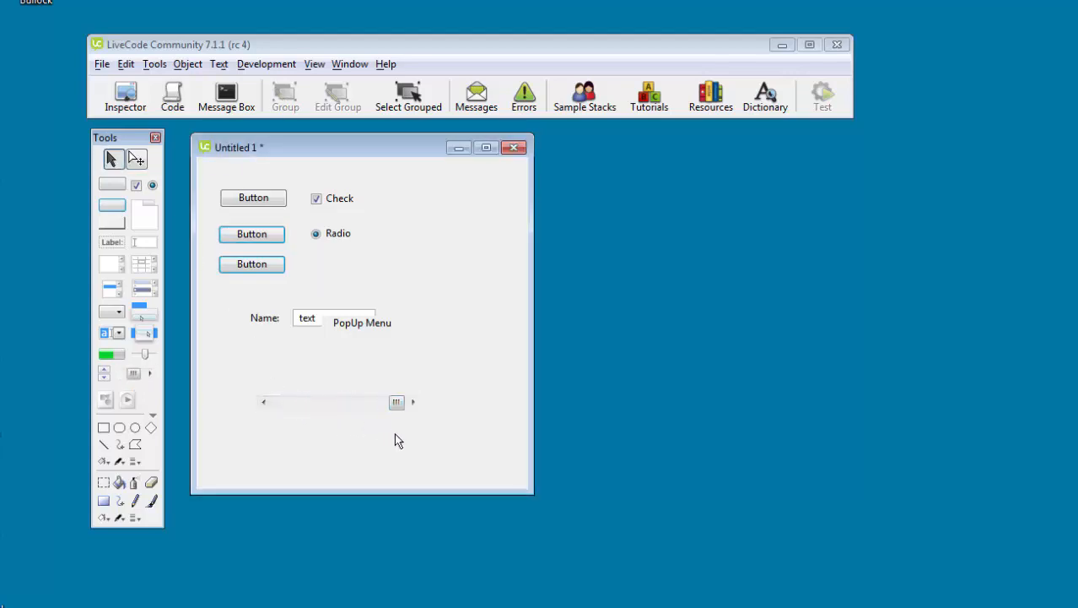
pyautogui.click(337, 404)
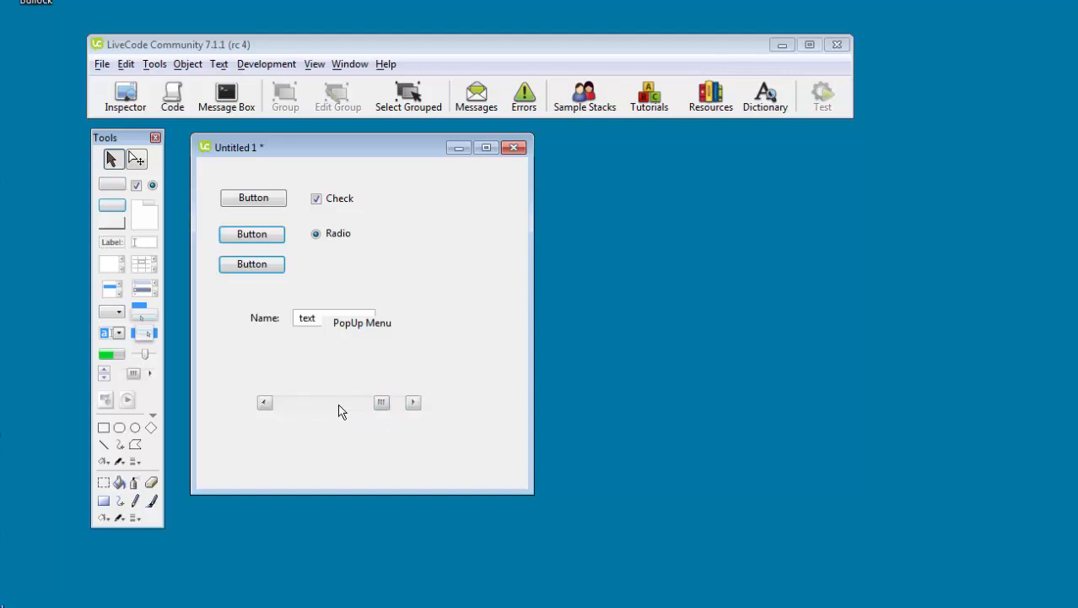
pyautogui.hotkey('ctrl', 'alt', 'Tab')
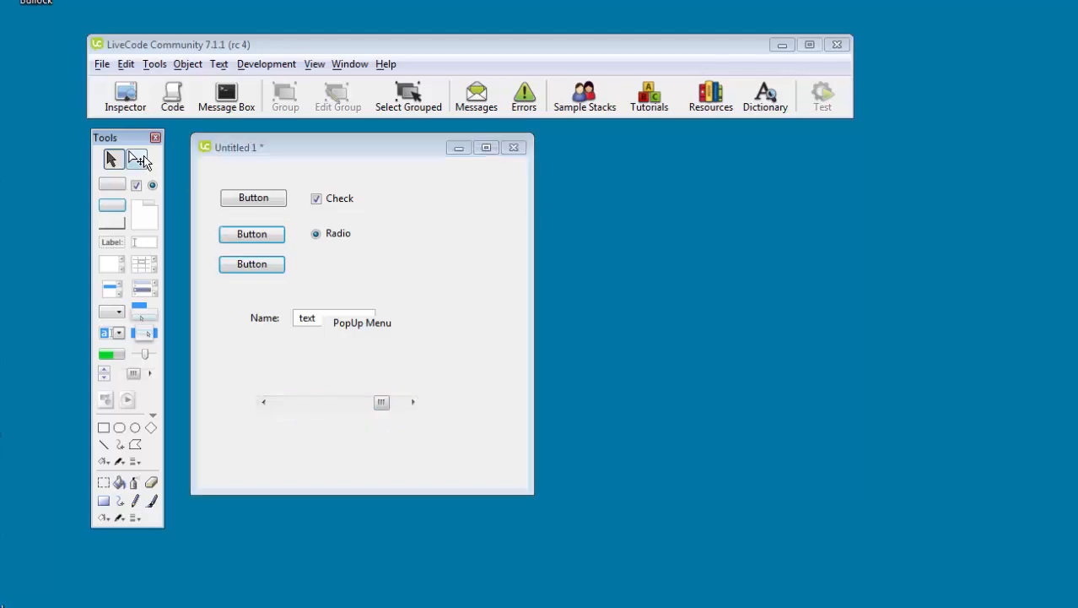
pyautogui.click(346, 406)
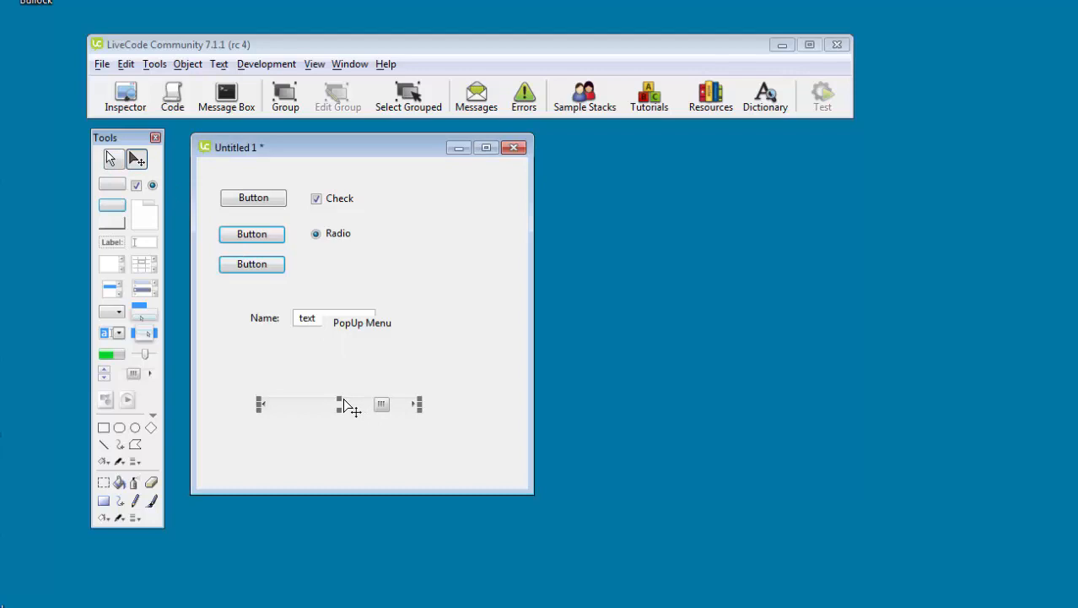
pyautogui.press('Delete')
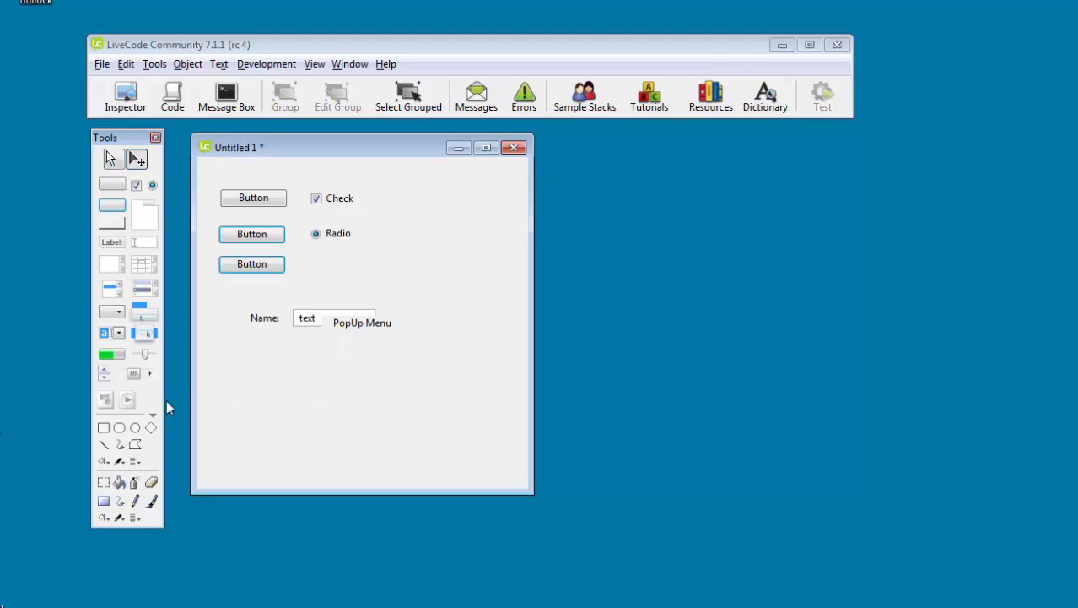
# Place an image area control on the stack below the Name row.
pyautogui.click(104, 402)
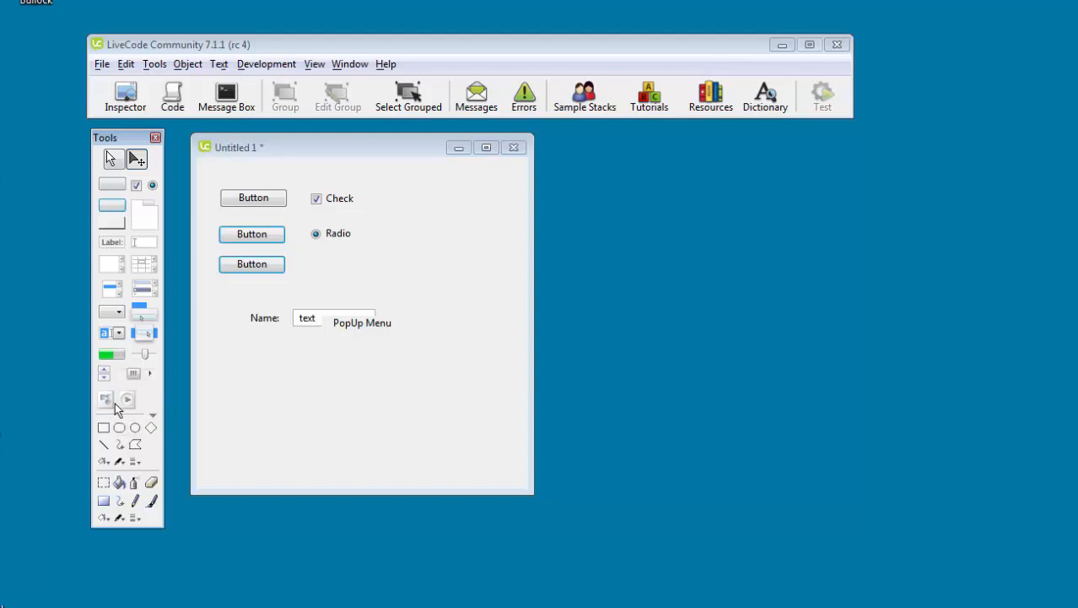
pyautogui.moveTo(108, 407); pyautogui.dragTo(324, 396)
# Delete the PopUp Menu, the text field and the Name label from the stack.
pyautogui.click(362, 329)
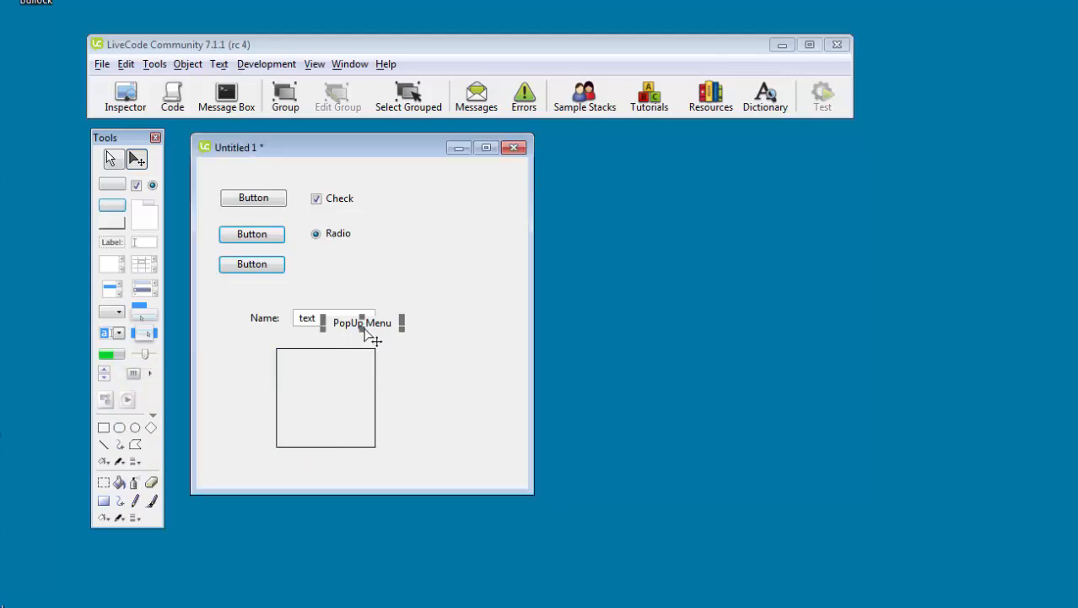
pyautogui.press('Delete')
pyautogui.click(351, 324)
pyautogui.press('Delete')
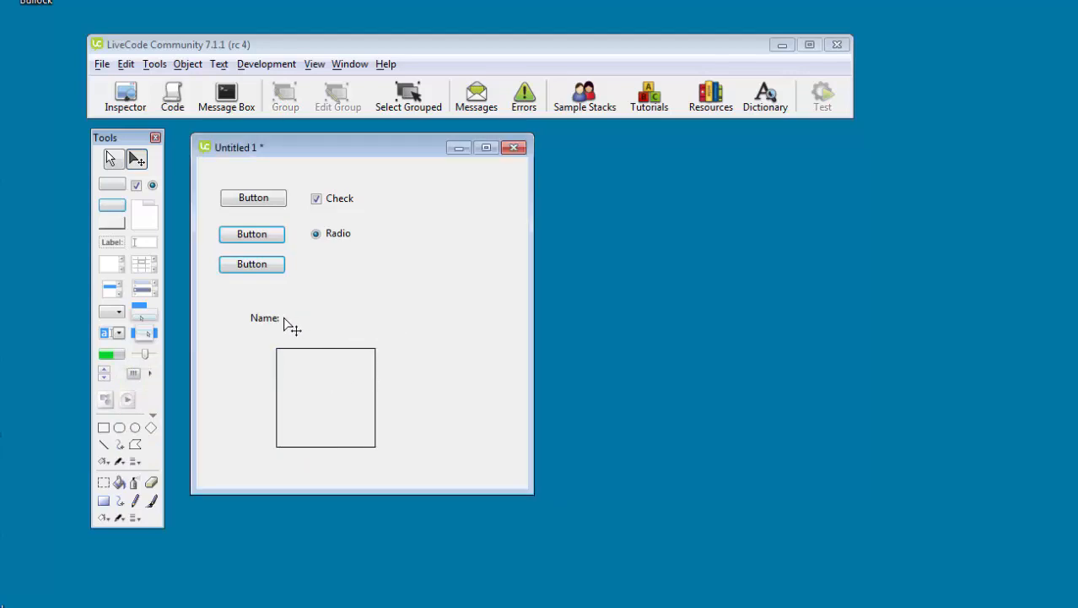
pyautogui.click(281, 321)
pyautogui.press('Delete')
# Delete the three buttons, the Check box and the Radio button, leaving only the image area.
pyautogui.click(274, 267)
pyautogui.press('Delete')
pyautogui.click(263, 240)
pyautogui.press('Delete')
pyautogui.click(273, 203)
pyautogui.press('Delete')
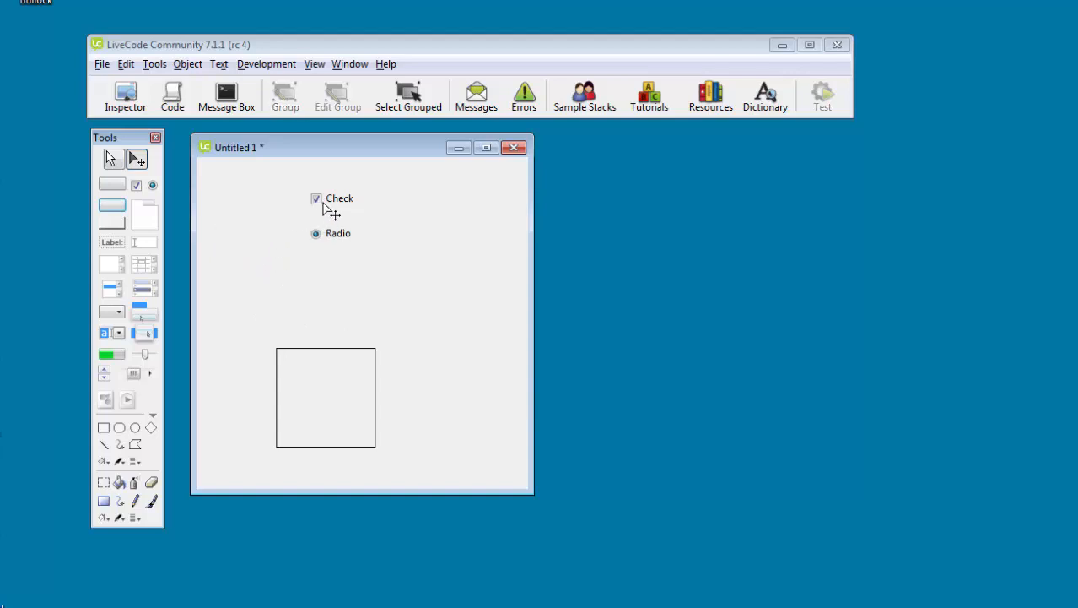
pyautogui.click(328, 206)
pyautogui.press('Delete')
pyautogui.click(339, 234)
pyautogui.press('Delete')
# Enlarge the empty image area to fill most of the stack window and open its basic properties.
pyautogui.moveTo(339, 386); pyautogui.dragTo(488, 264)
pyautogui.moveTo(359, 282); pyautogui.dragTo(366, 443)
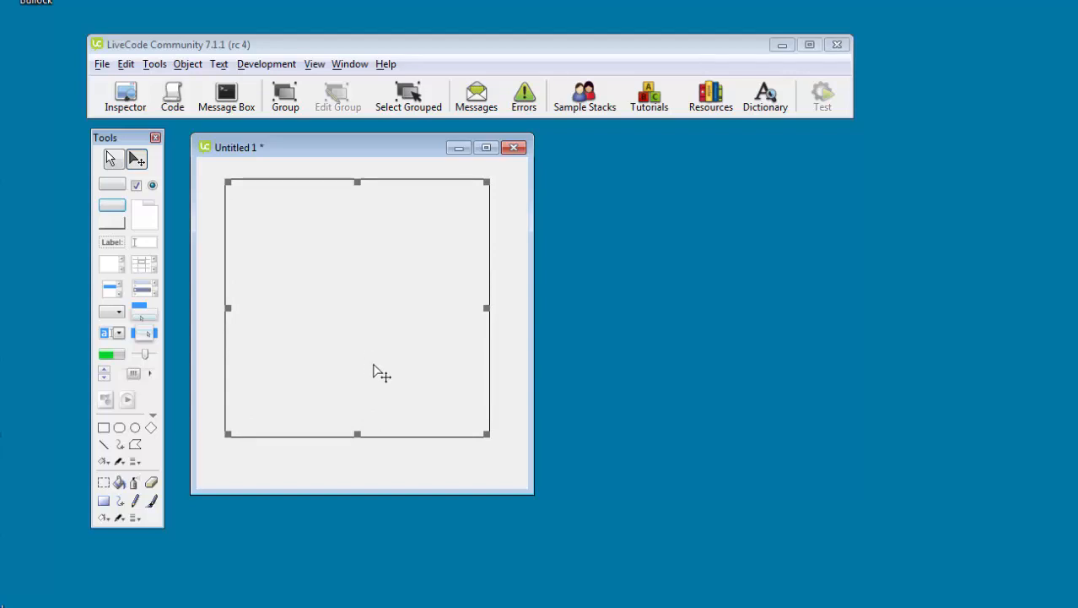
pyautogui.doubleClick(333, 304)
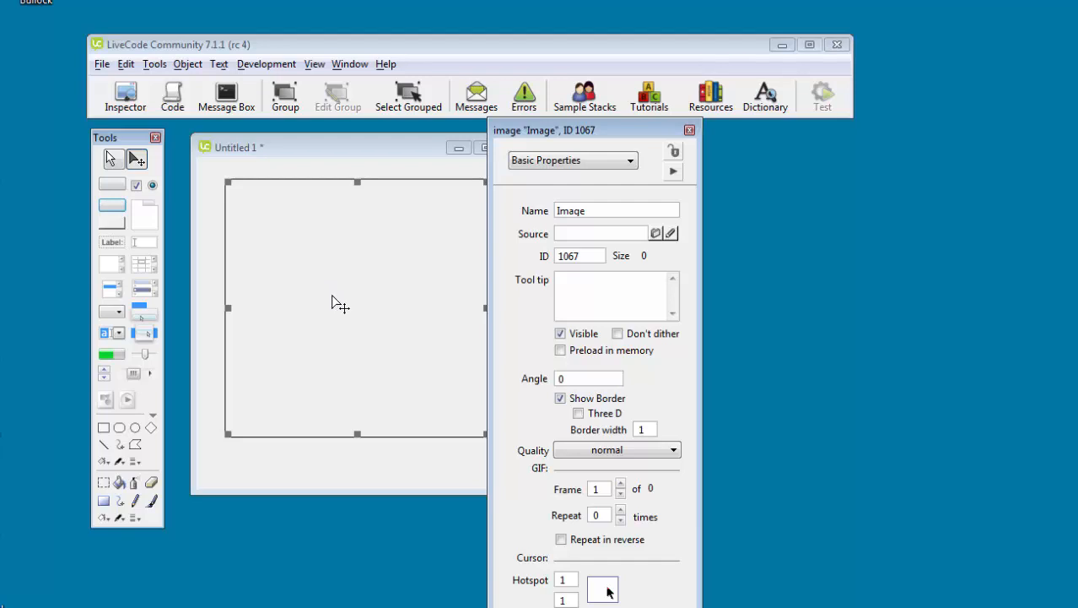
pyautogui.click(657, 234)
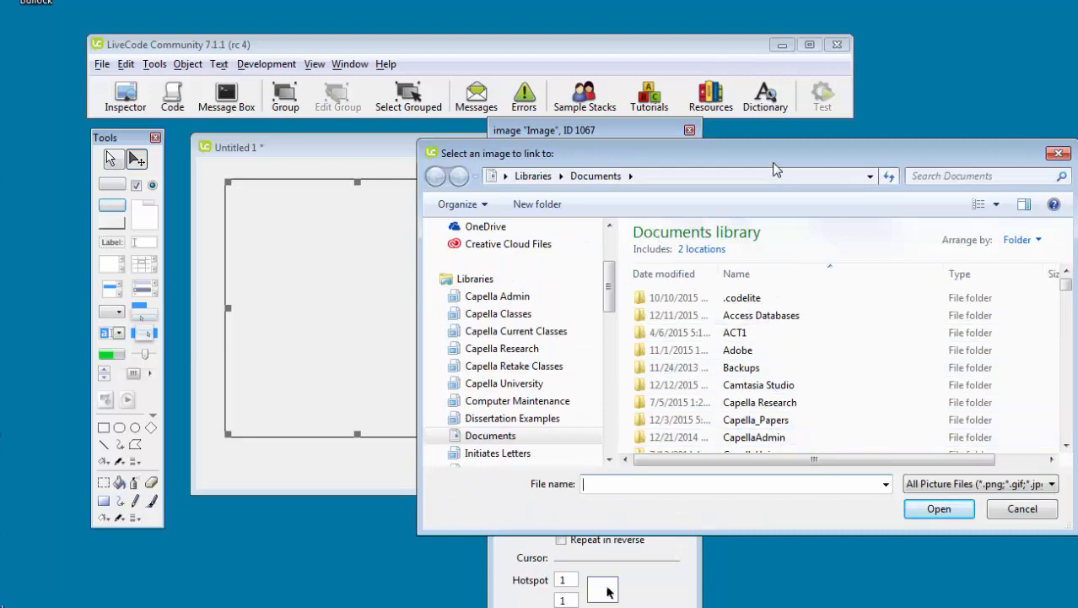
pyautogui.moveTo(774, 165); pyautogui.dragTo(554, 137)
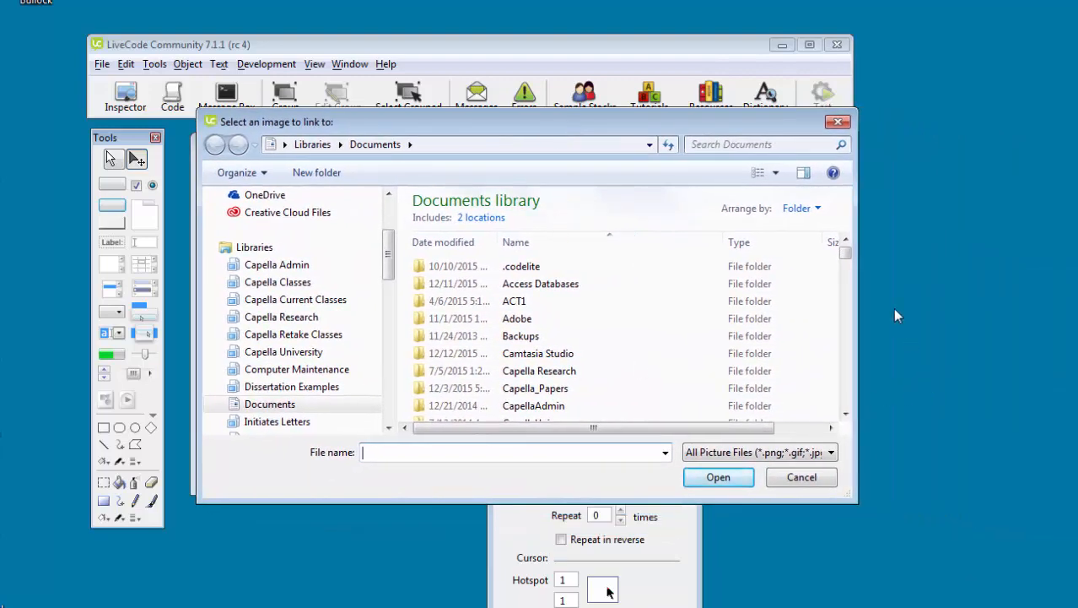
pyautogui.moveTo(846, 255); pyautogui.dragTo(847, 268)
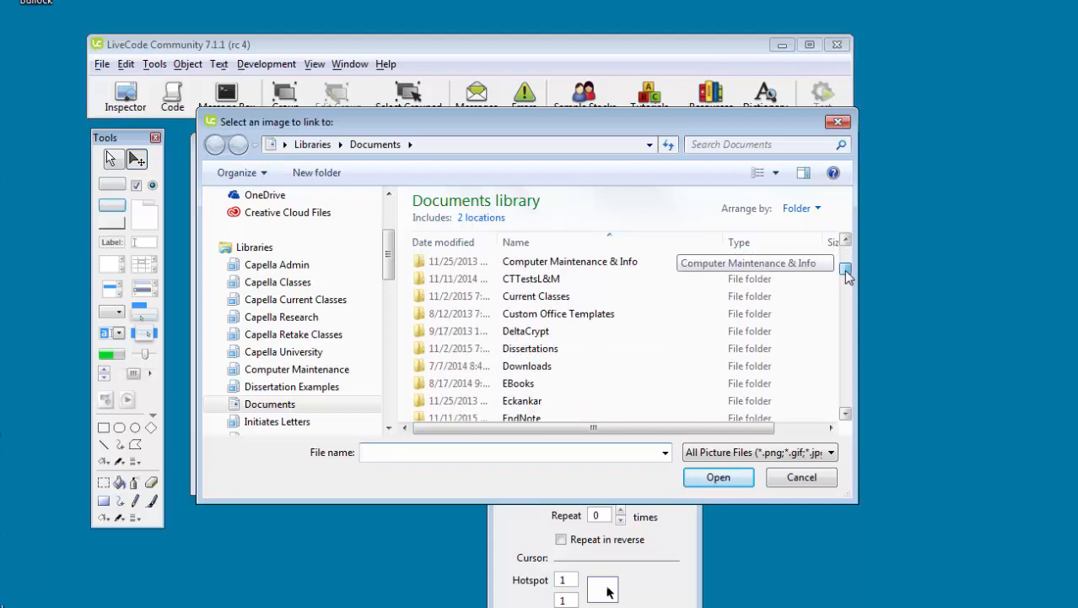
pyautogui.moveTo(384, 263); pyautogui.dragTo(397, 315)
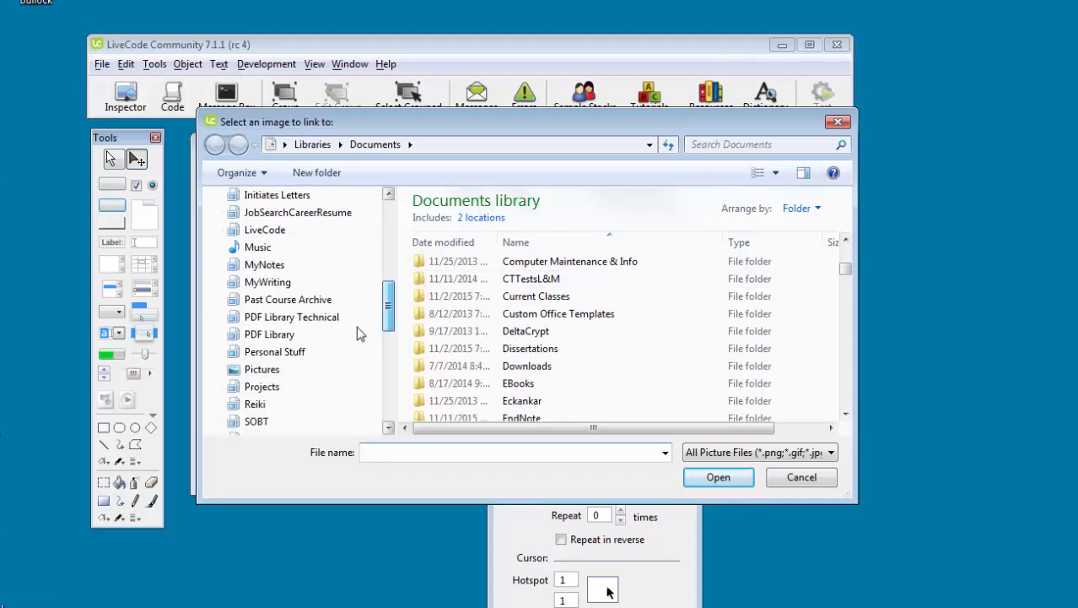
pyautogui.click(262, 369)
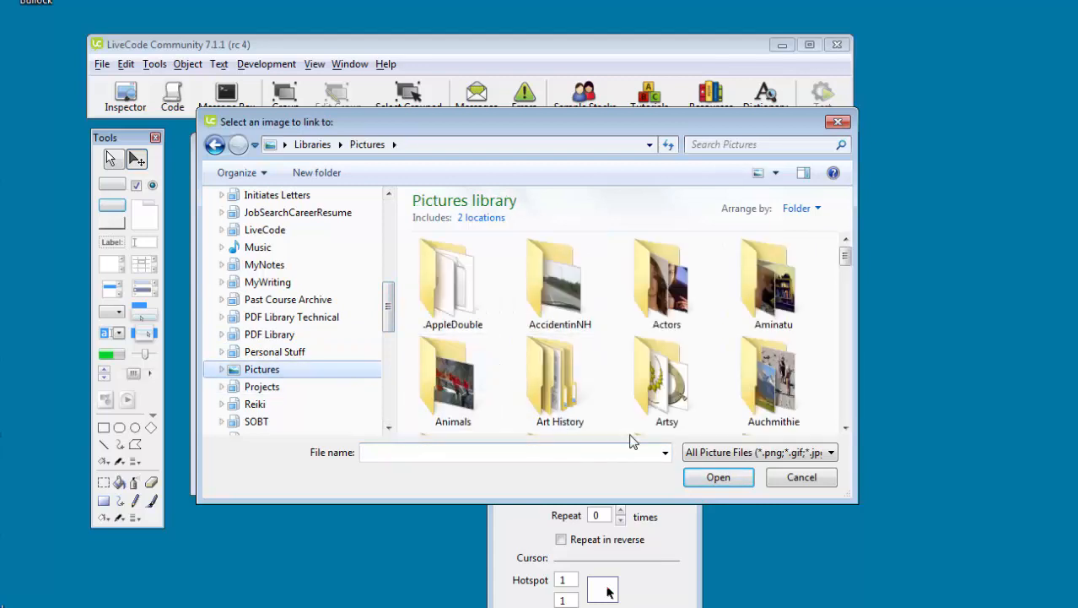
pyautogui.doubleClick(463, 408)
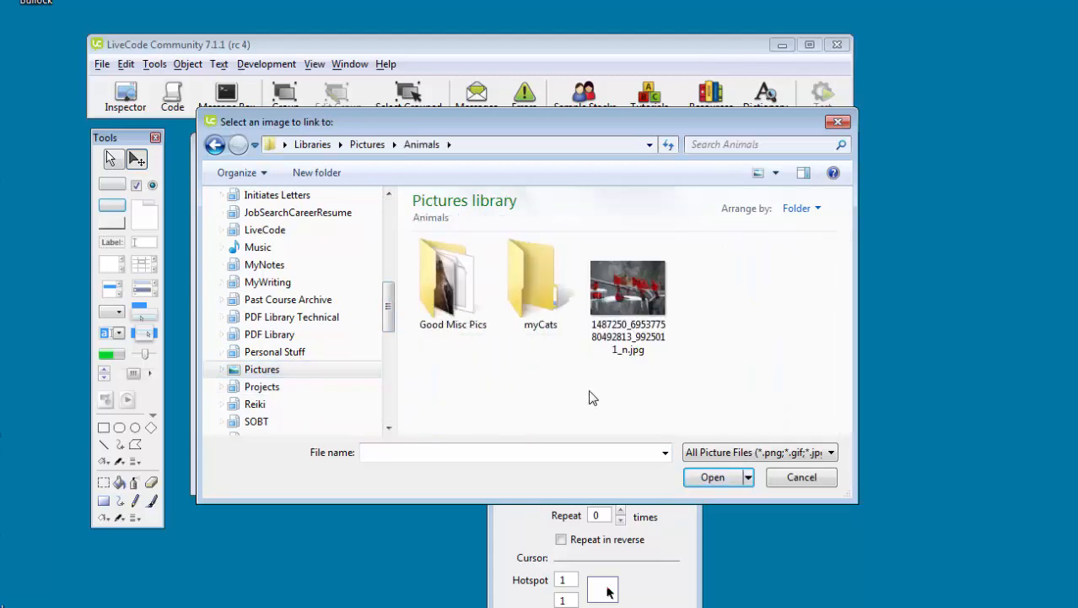
pyautogui.click(650, 338)
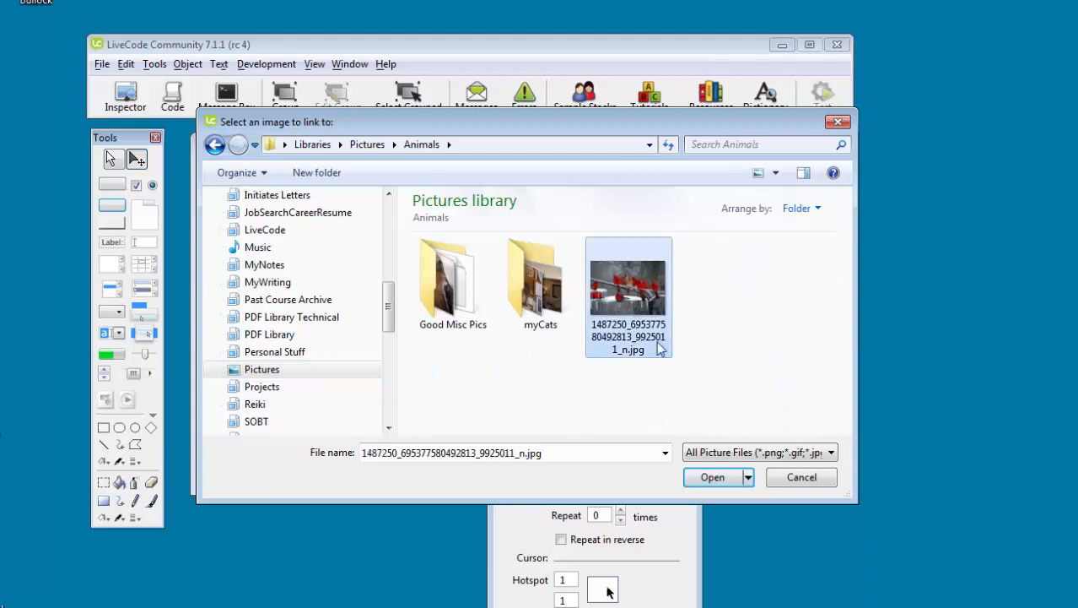
pyautogui.click(717, 480)
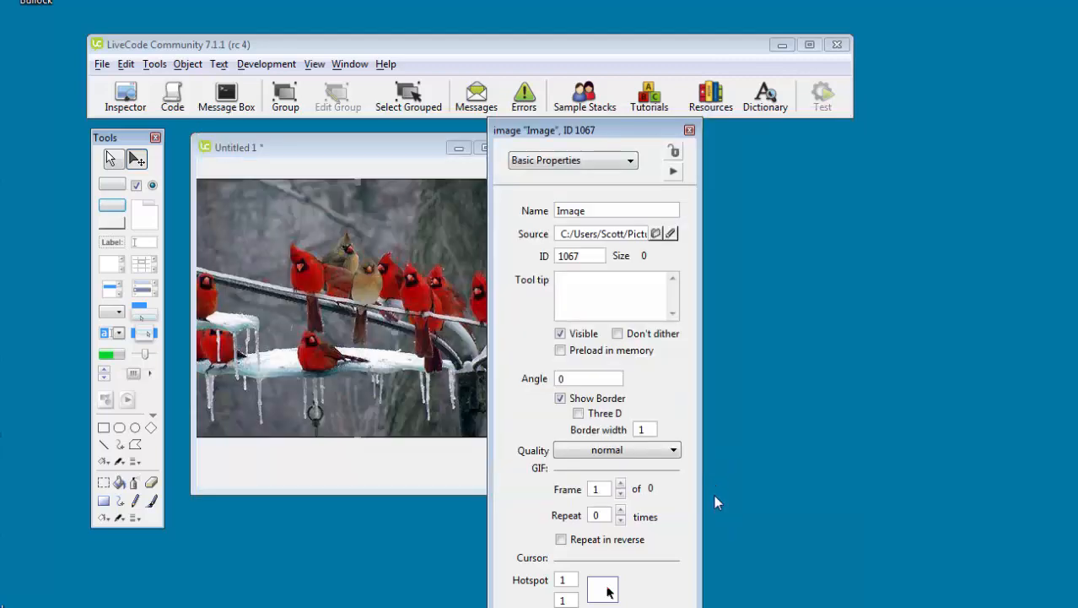
# Move the image's property inspector clear of the stack window.
pyautogui.click(399, 150)
pyautogui.click(591, 131)
pyautogui.moveTo(591, 131); pyautogui.dragTo(723, 148)
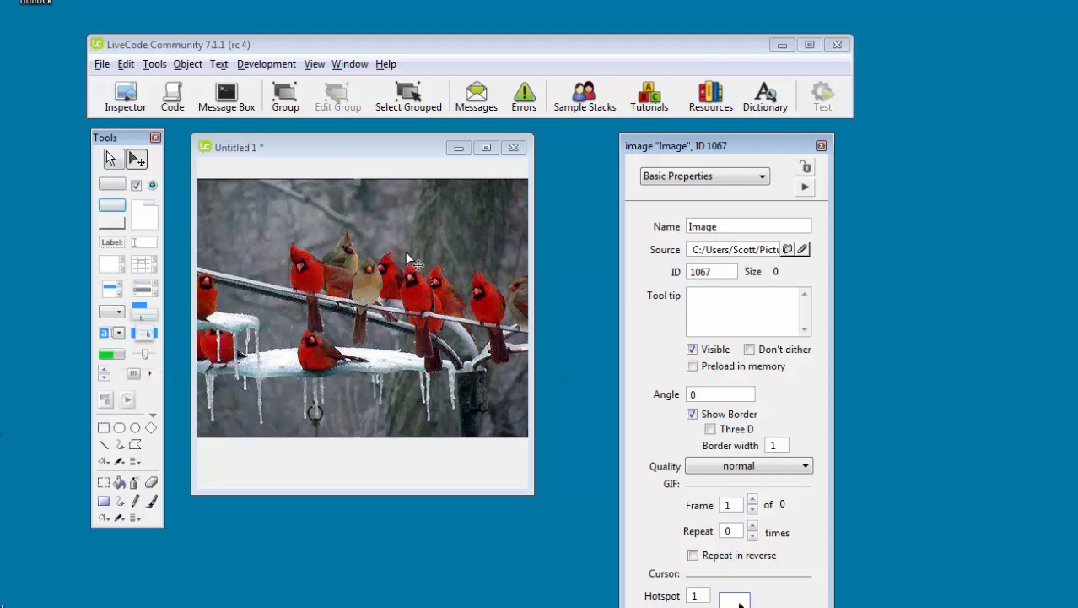
# Cancel closing the stack and delete the linked picture from it in edit mode.
pyautogui.click(513, 151)
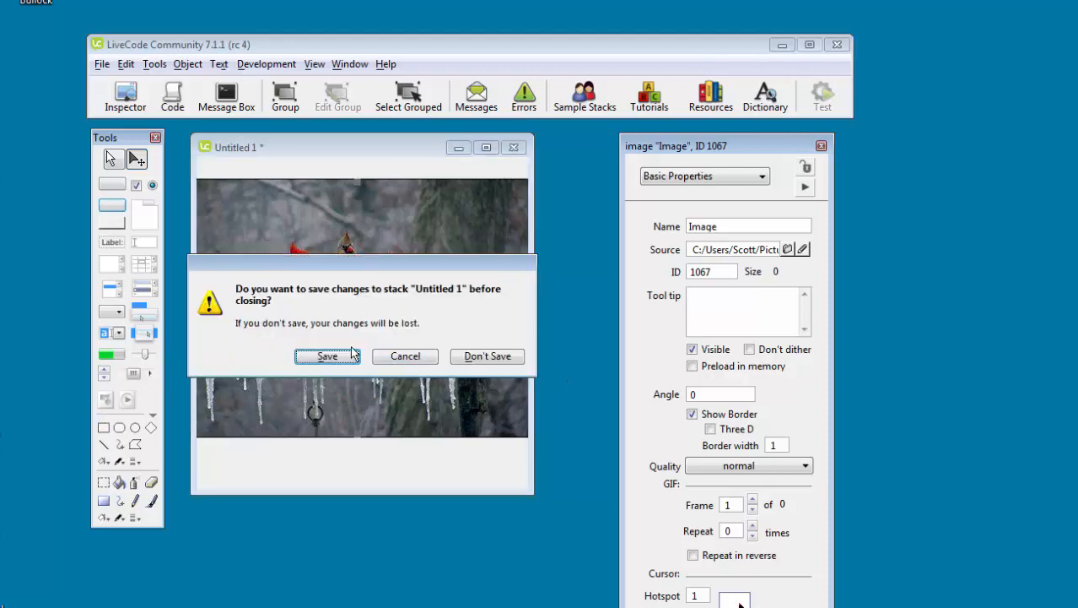
pyautogui.click(405, 357)
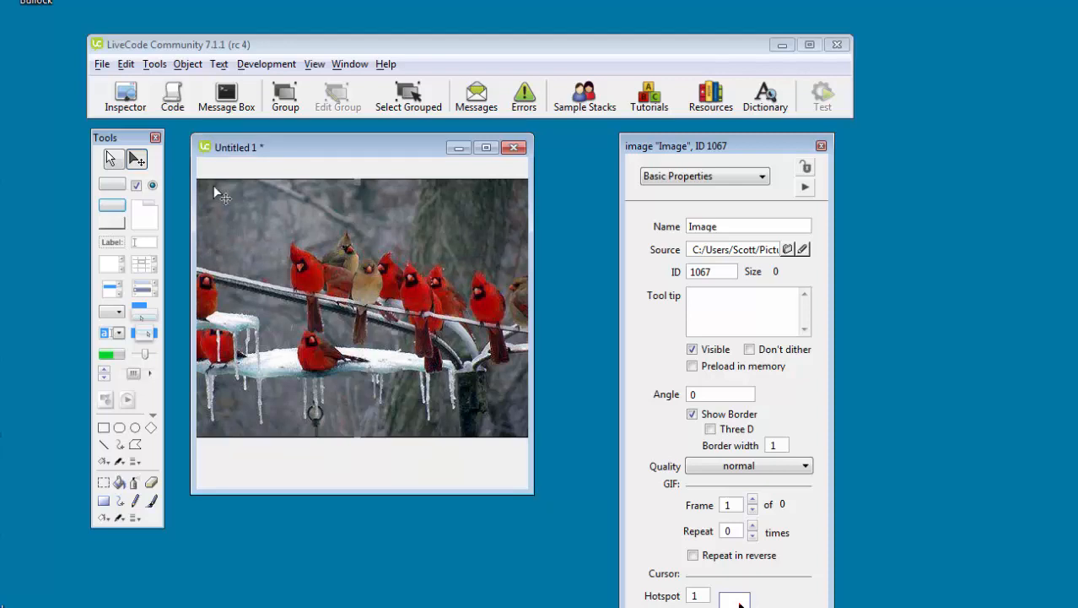
pyautogui.click(136, 160)
pyautogui.click(345, 274)
pyautogui.press('Delete')
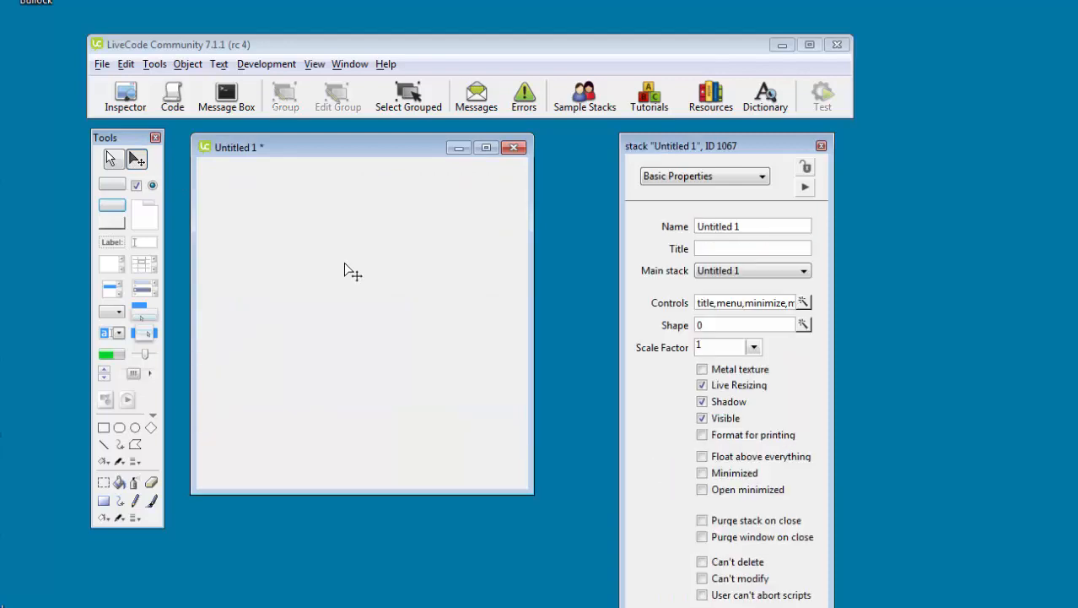
# Place a player control in the middle of the empty stack and play its sample movie in run mode.
pyautogui.click(128, 403)
pyautogui.moveTo(129, 401); pyautogui.dragTo(357, 295)
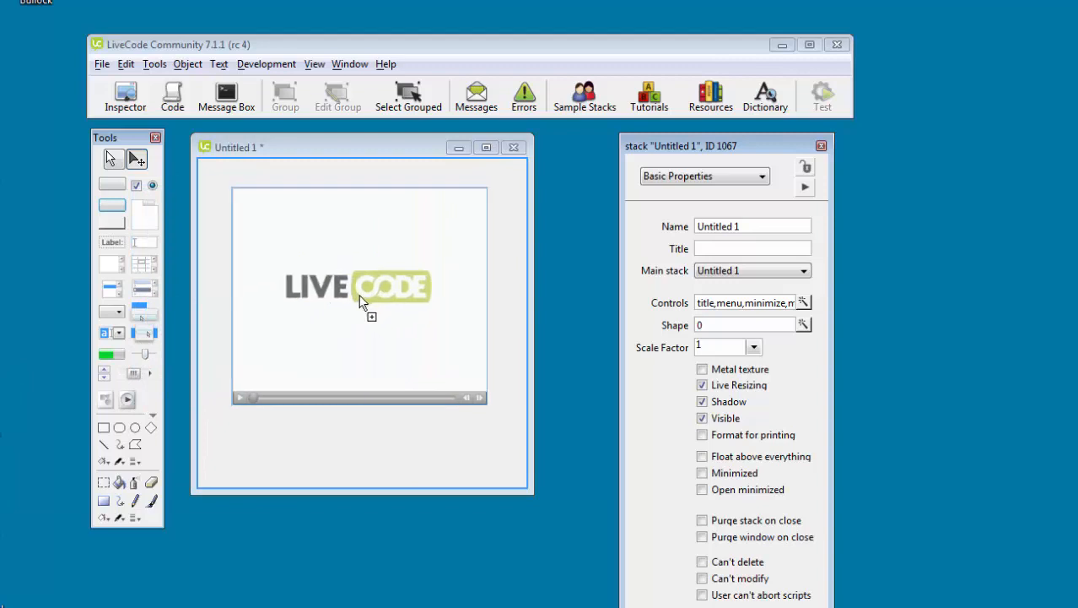
pyautogui.click(112, 160)
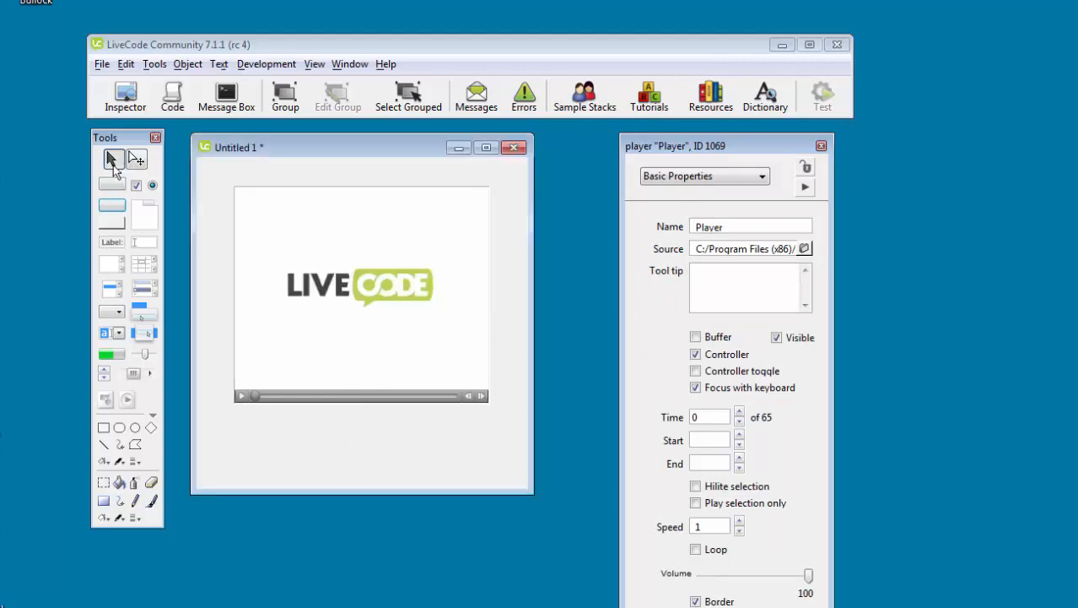
pyautogui.click(242, 396)
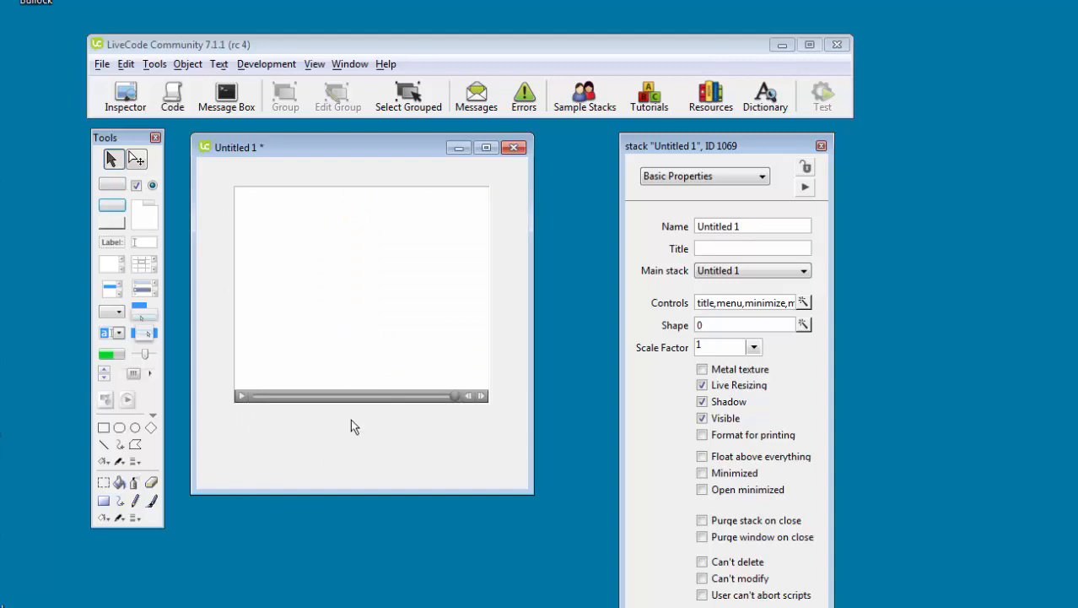
# Return to edit mode, select the player, and close and reopen its property inspector.
pyautogui.click(138, 161)
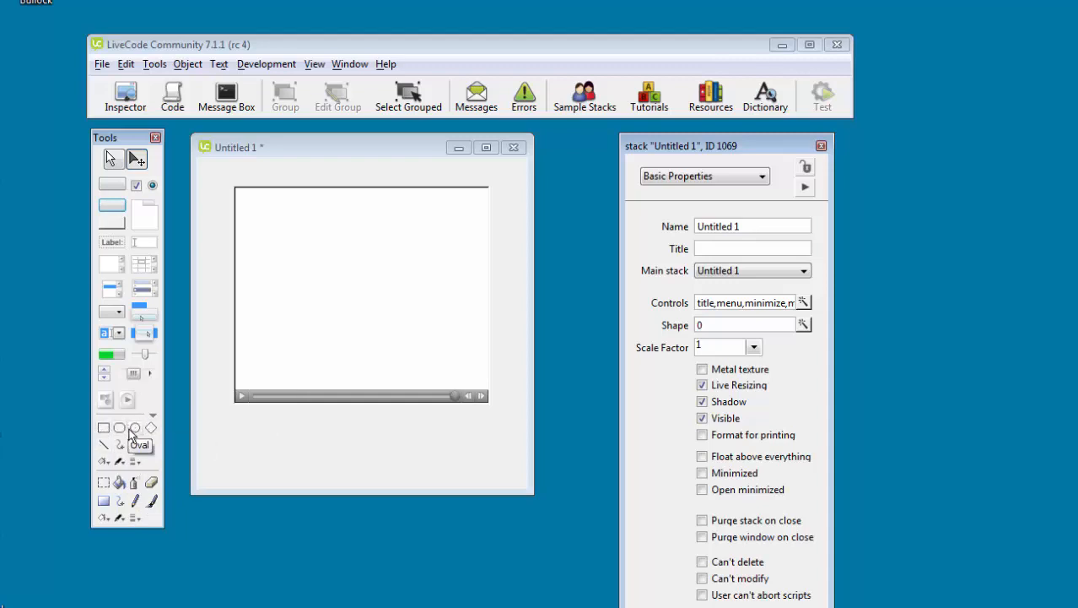
pyautogui.click(376, 345)
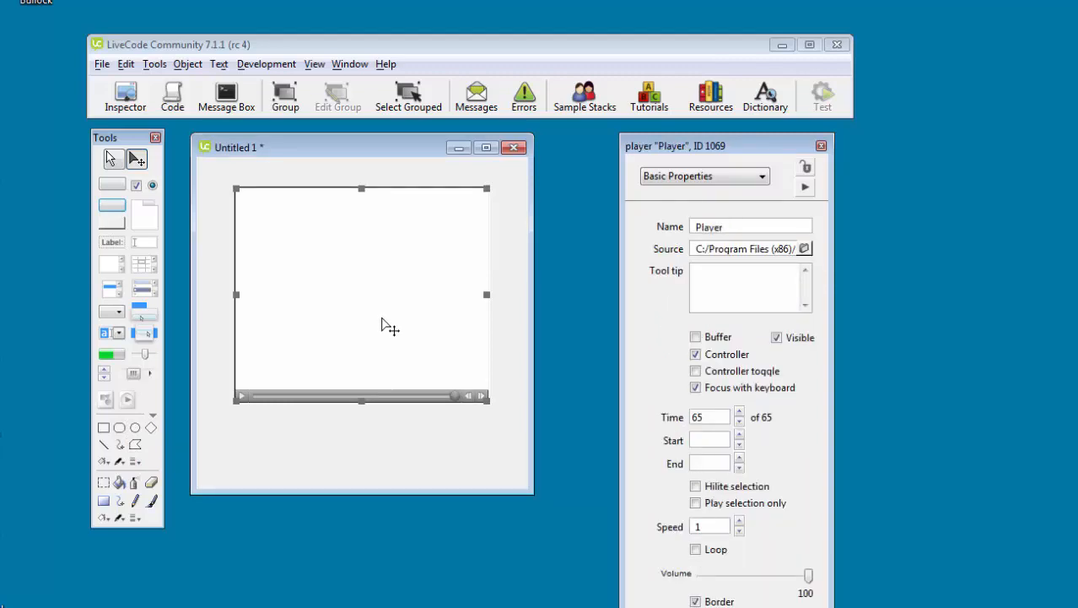
pyautogui.click(821, 146)
pyautogui.doubleClick(364, 291)
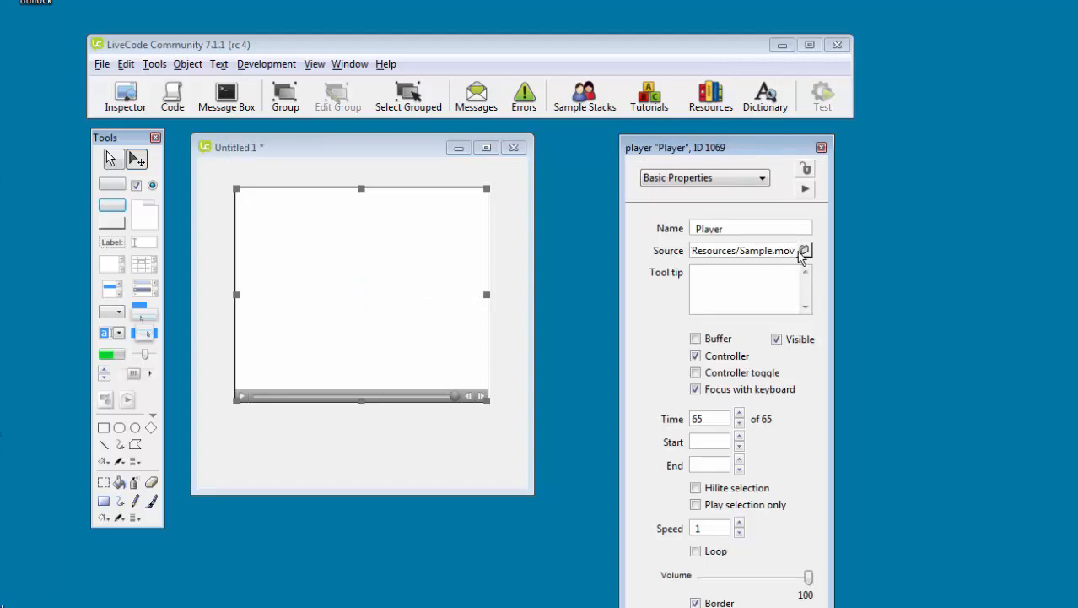
# Browse the Videos library and its subfolders for a QuickTime movie to use as the player's source.
pyautogui.click(804, 251)
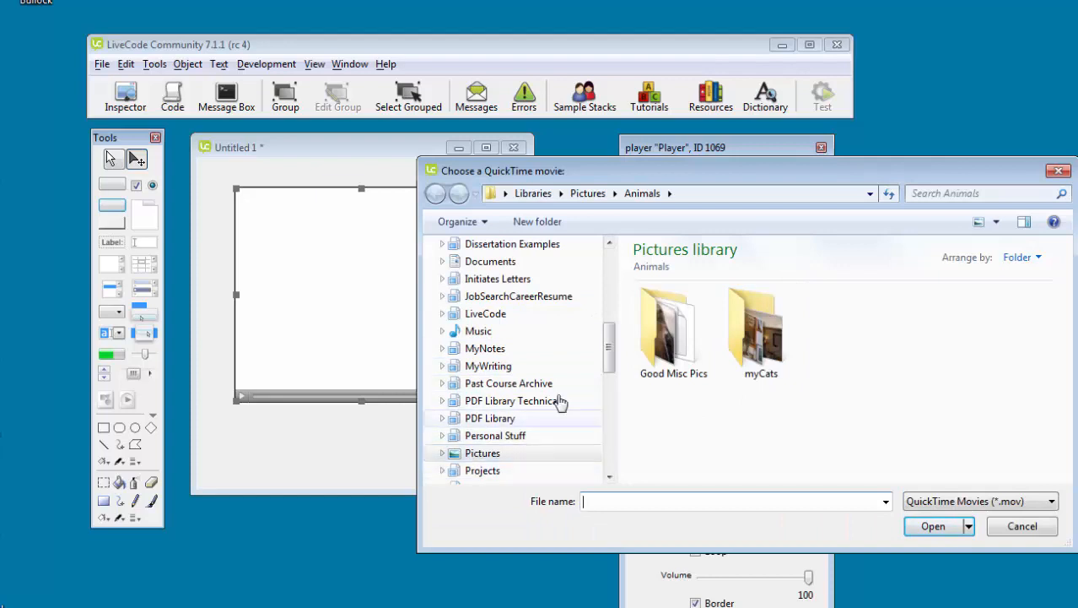
pyautogui.moveTo(611, 355); pyautogui.dragTo(609, 412)
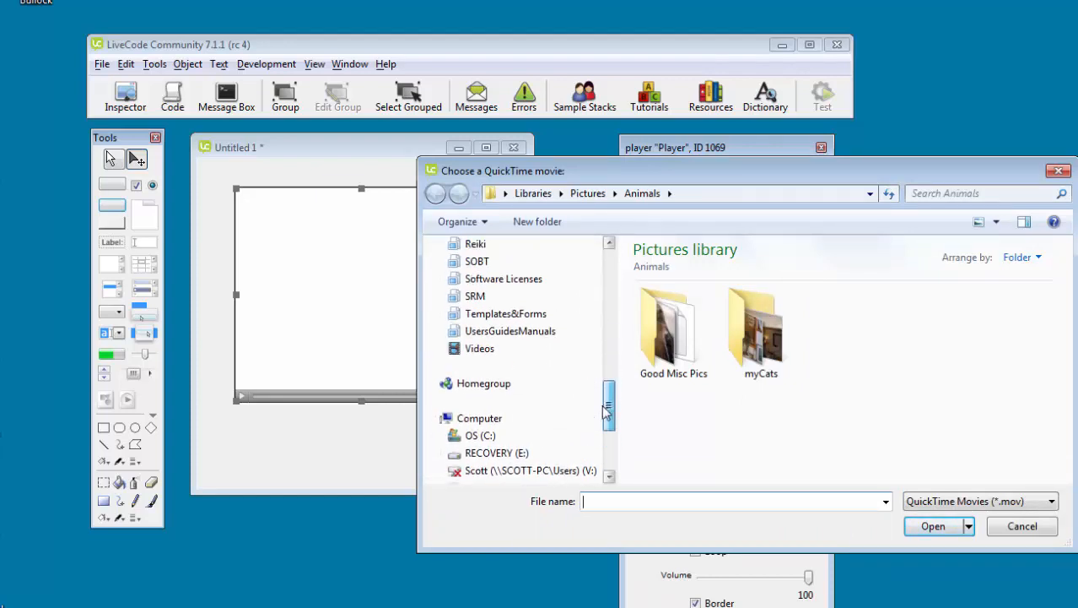
pyautogui.click(490, 349)
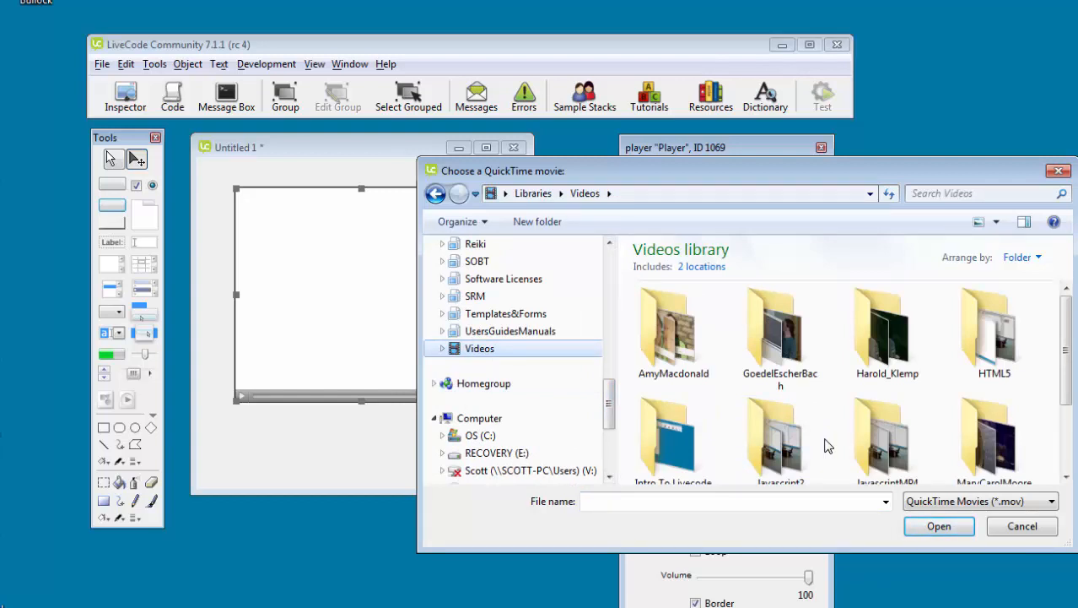
pyautogui.doubleClick(681, 359)
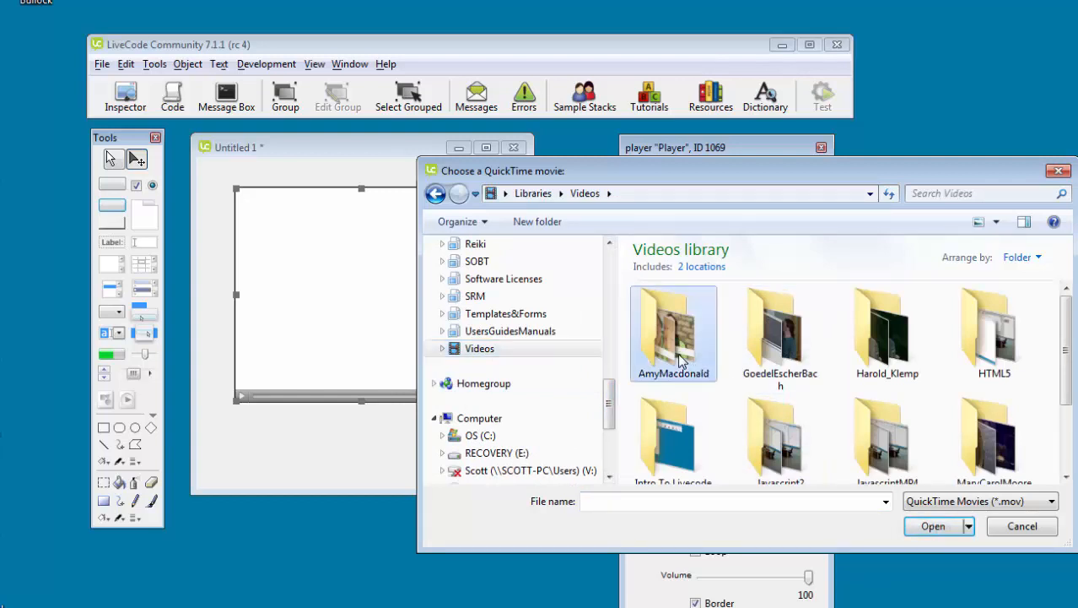
pyautogui.click(435, 193)
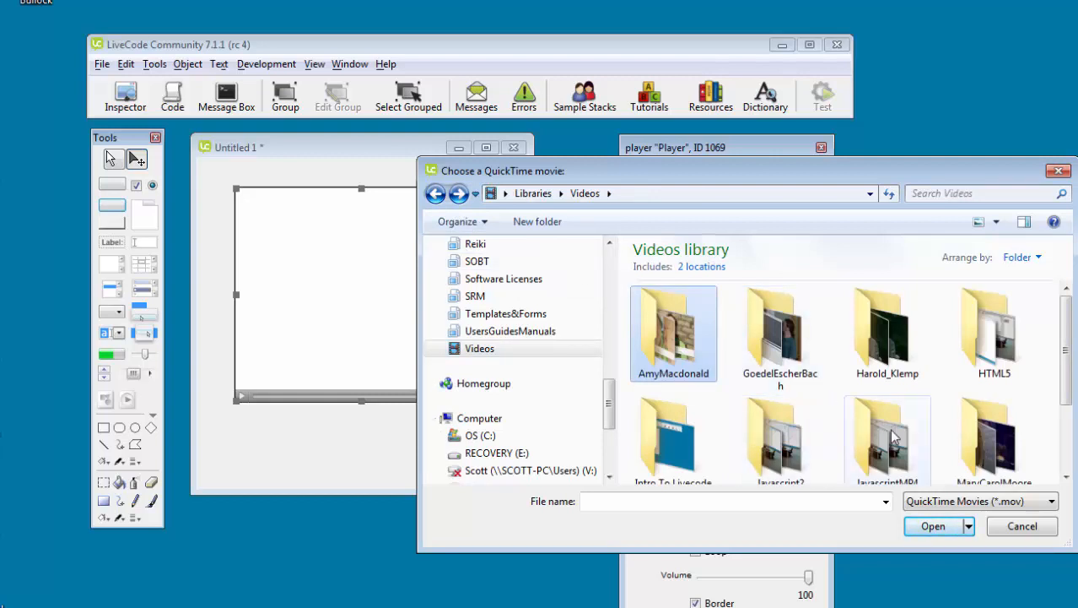
pyautogui.scroll(-1, 930, 421)
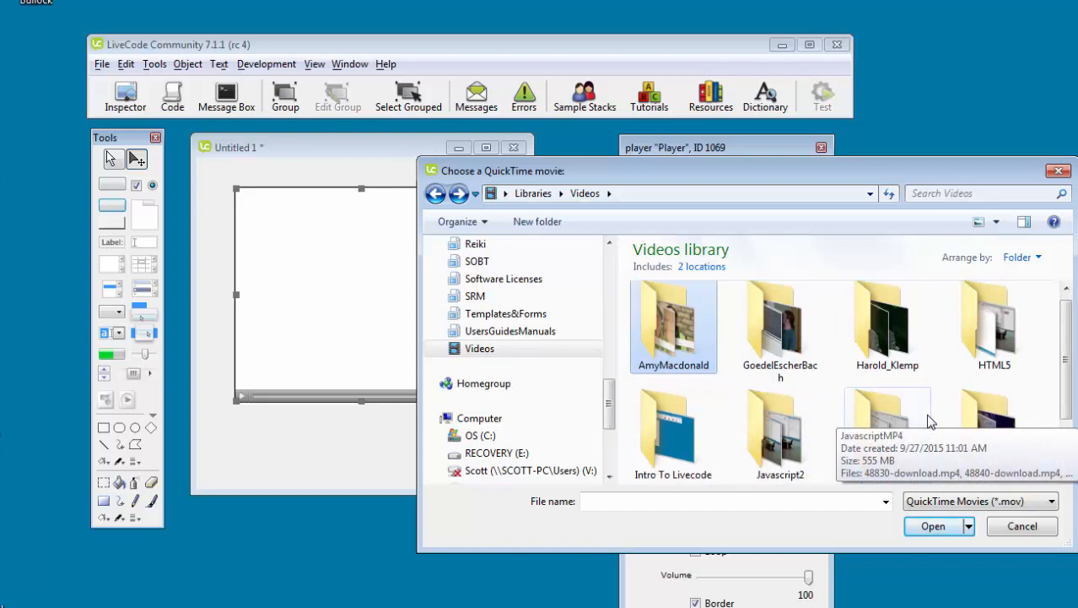
pyautogui.doubleClick(996, 350)
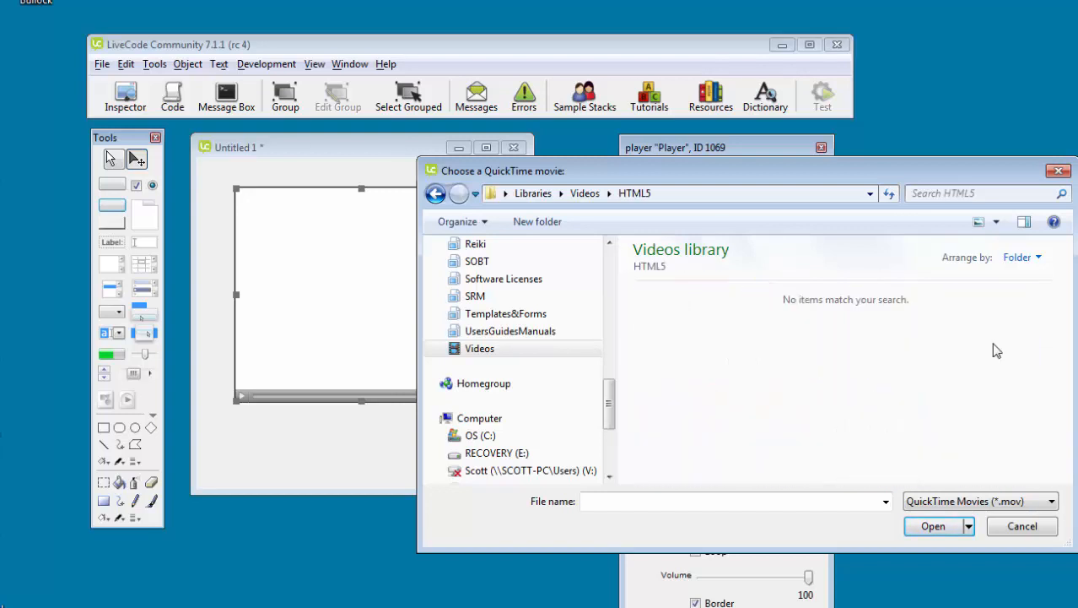
pyautogui.click(435, 193)
pyautogui.scroll(-1, 813, 407)
pyautogui.scroll(-2, 813, 407)
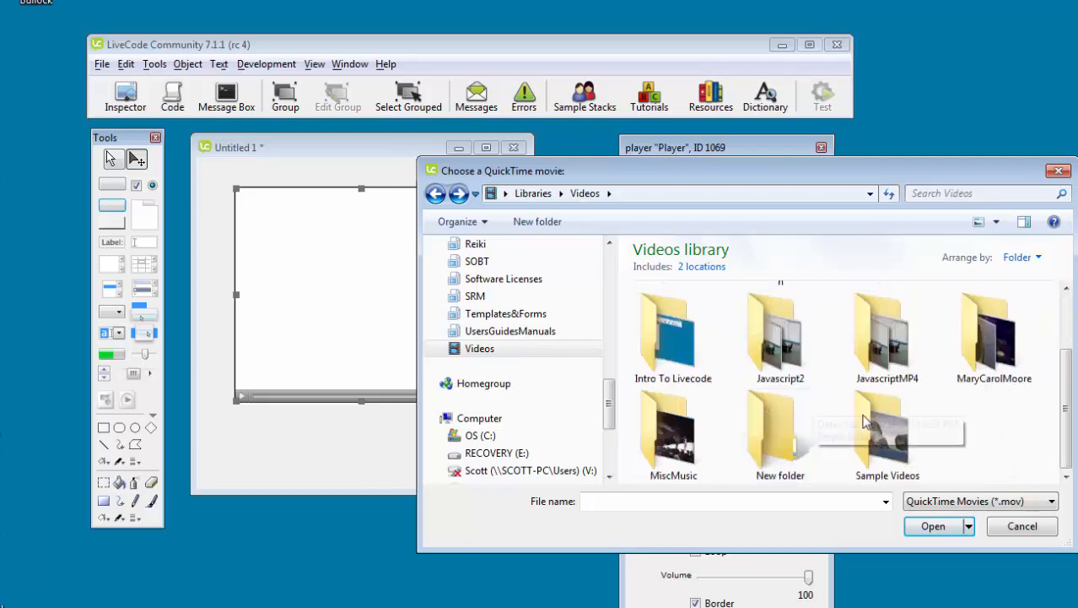
# Show all file types and set the player's source to 59741-download.mp4 from the HTML5 folder in the Videos library.
pyautogui.click(1052, 501)
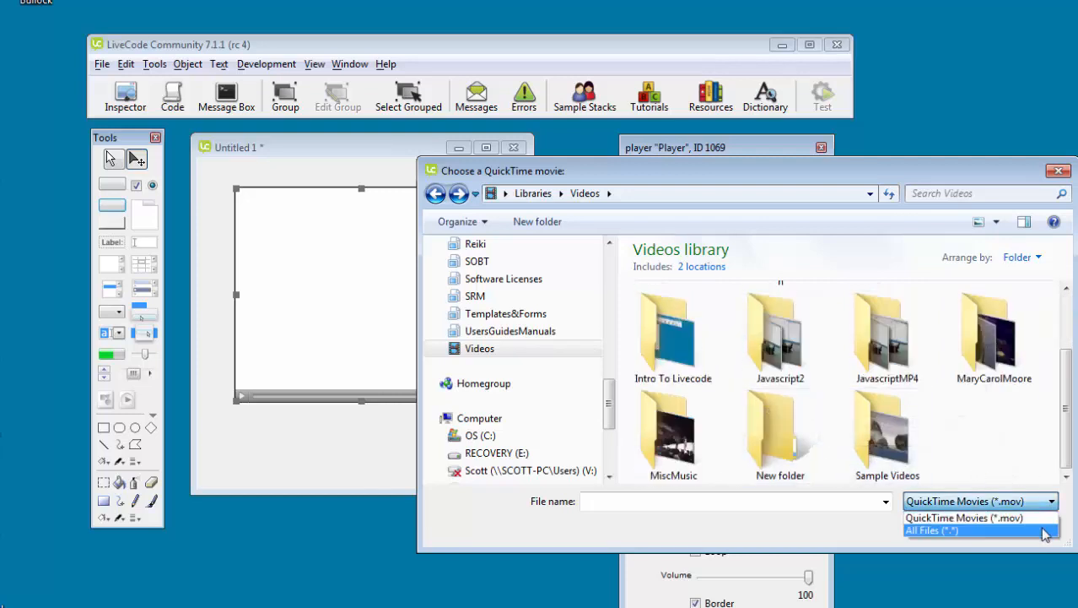
pyautogui.click(931, 530)
pyautogui.doubleClick(996, 354)
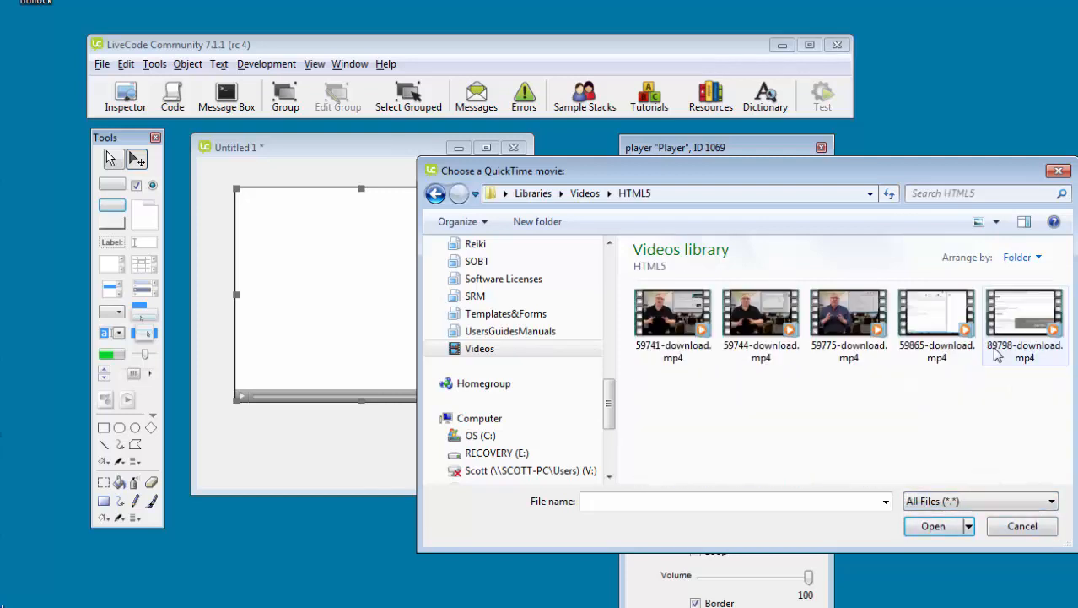
pyautogui.click(688, 331)
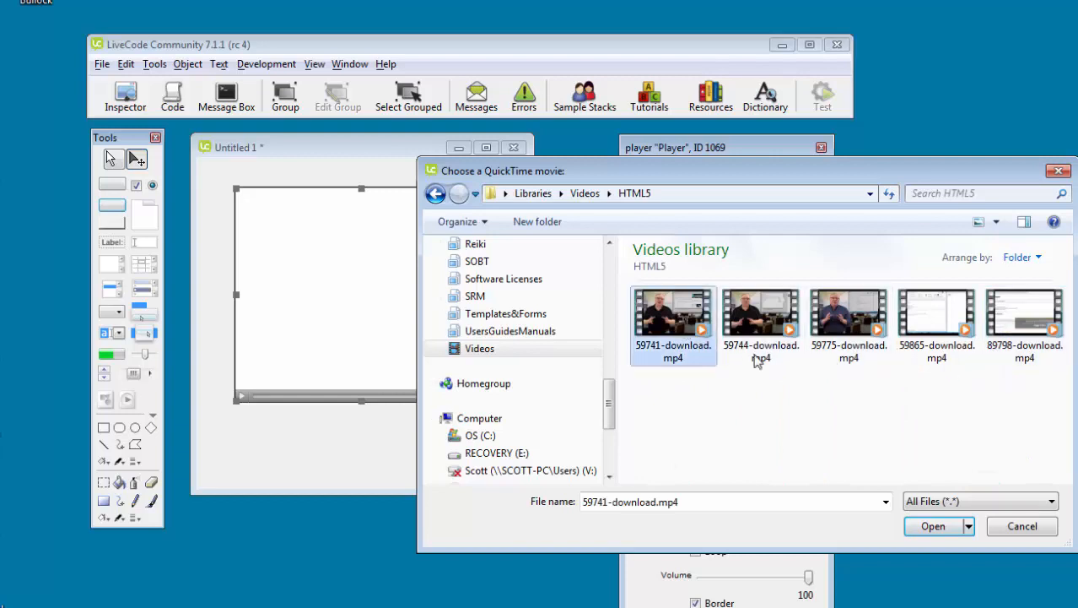
pyautogui.click(938, 527)
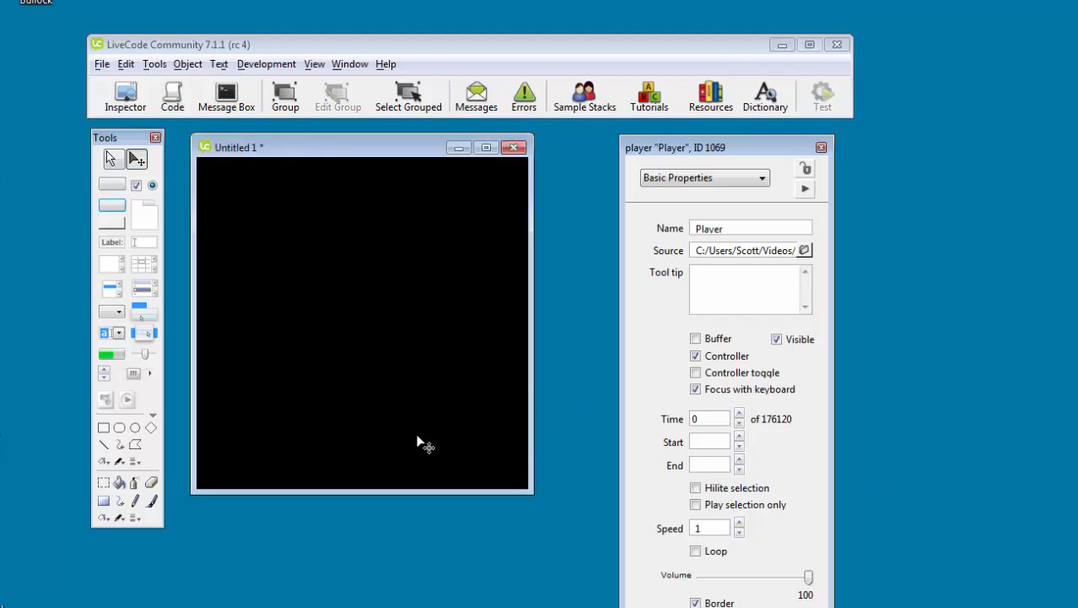
# Check the player with the HTML5 video in run mode, return to edit mode and delete it from the stack.
pyautogui.click(111, 160)
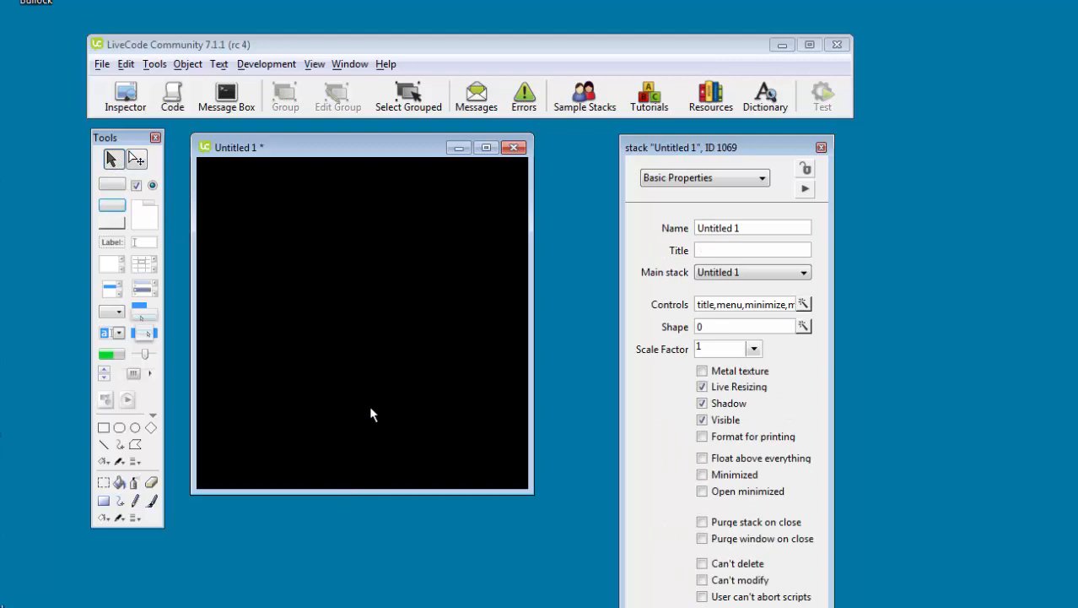
pyautogui.click(136, 160)
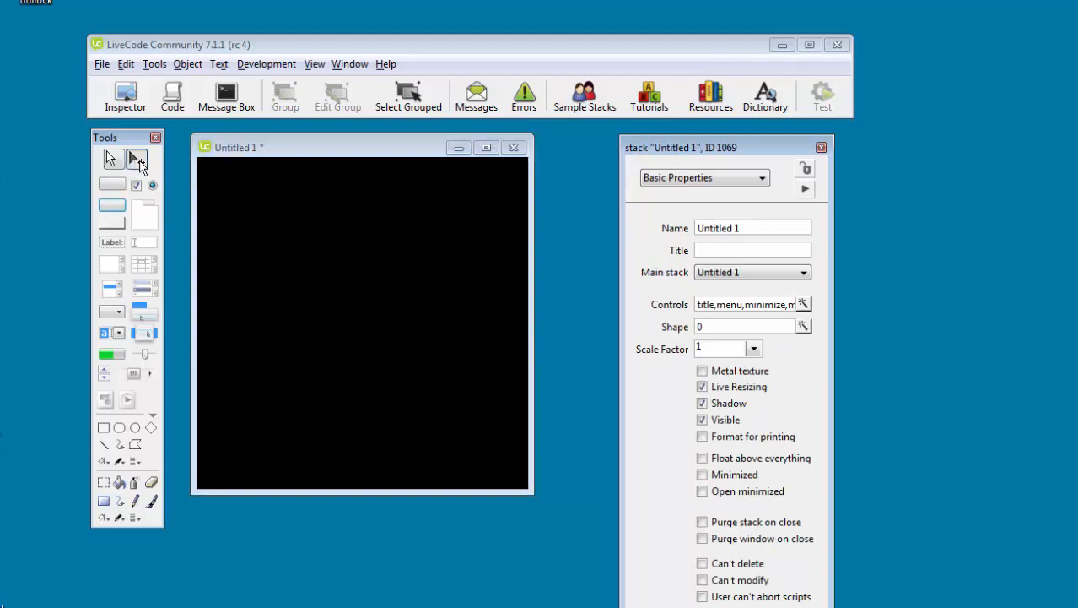
pyautogui.click(386, 348)
pyautogui.press('Delete')
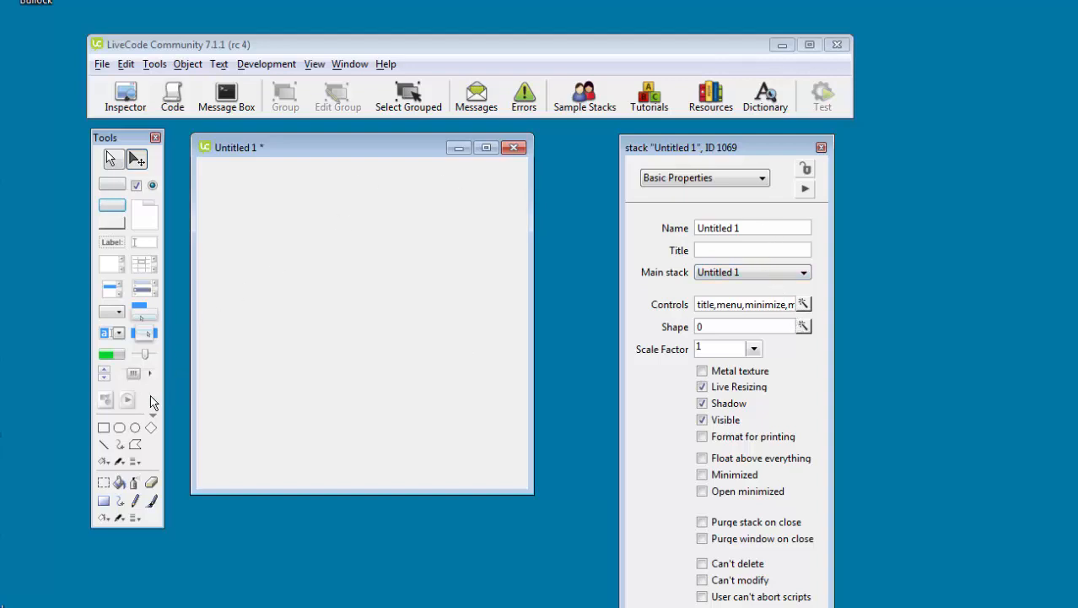
# Place a new player mid-stack and source it from the Amy Macdonald & The German Philharmonic Orchestra video in the Videos library, with all file types shown.
pyautogui.moveTo(134, 402); pyautogui.dragTo(360, 307)
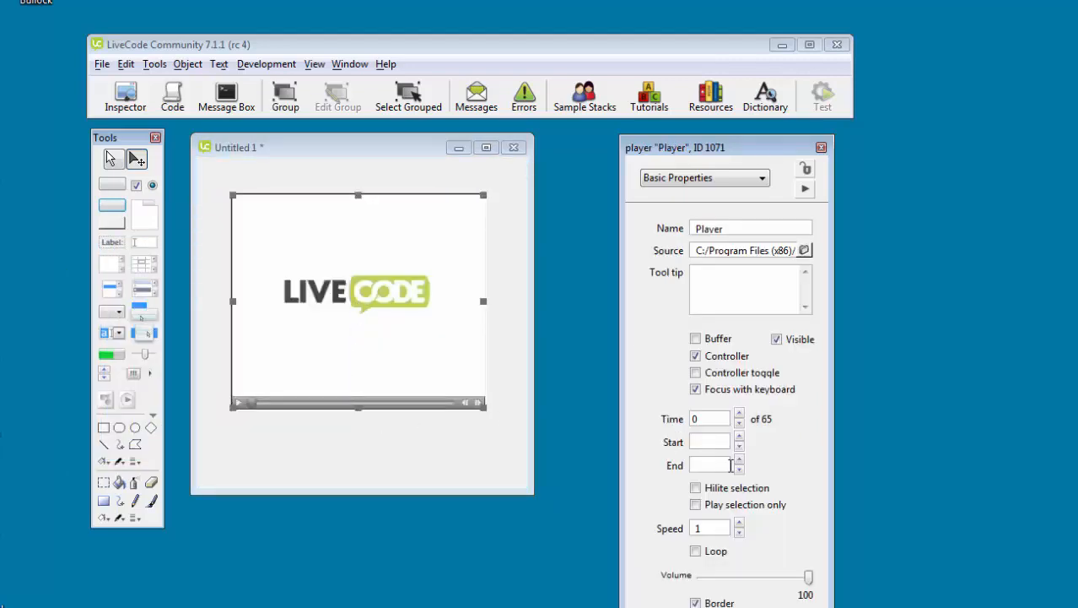
pyautogui.click(804, 251)
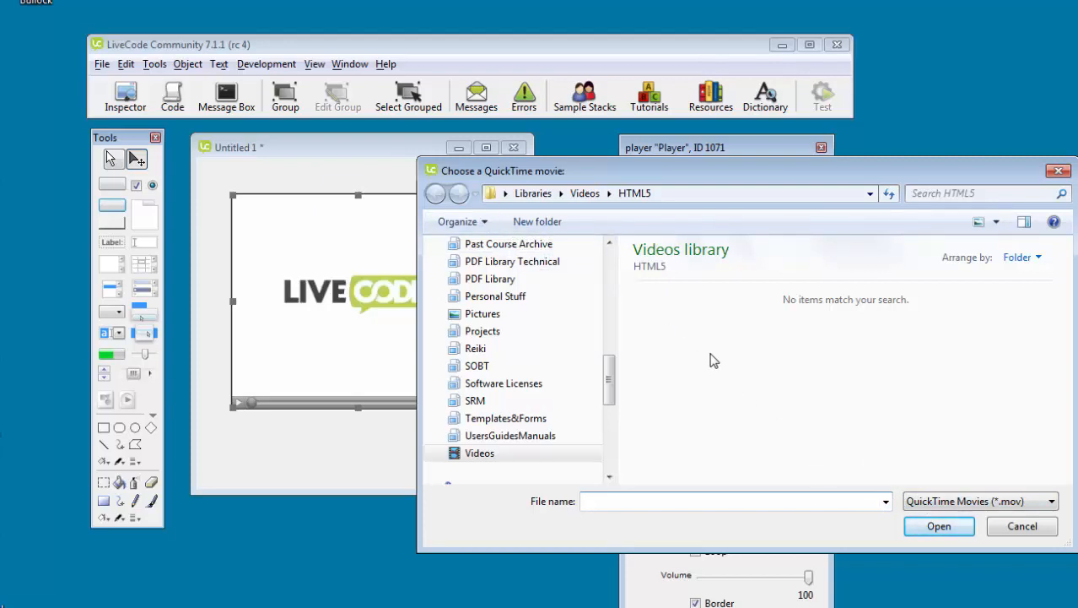
pyautogui.click(594, 193)
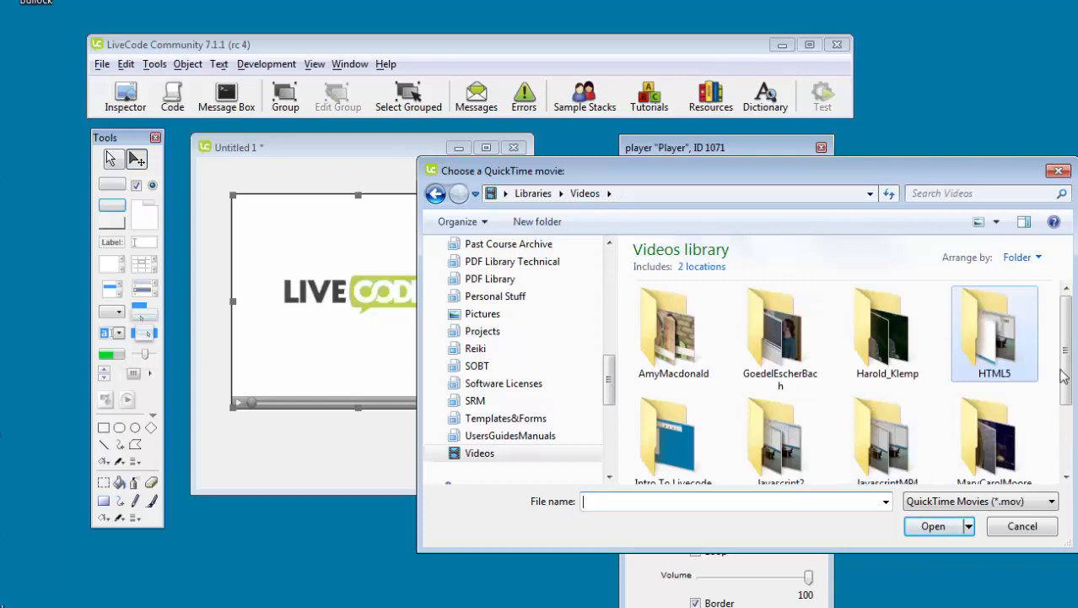
pyautogui.moveTo(1067, 343); pyautogui.dragTo(1067, 365)
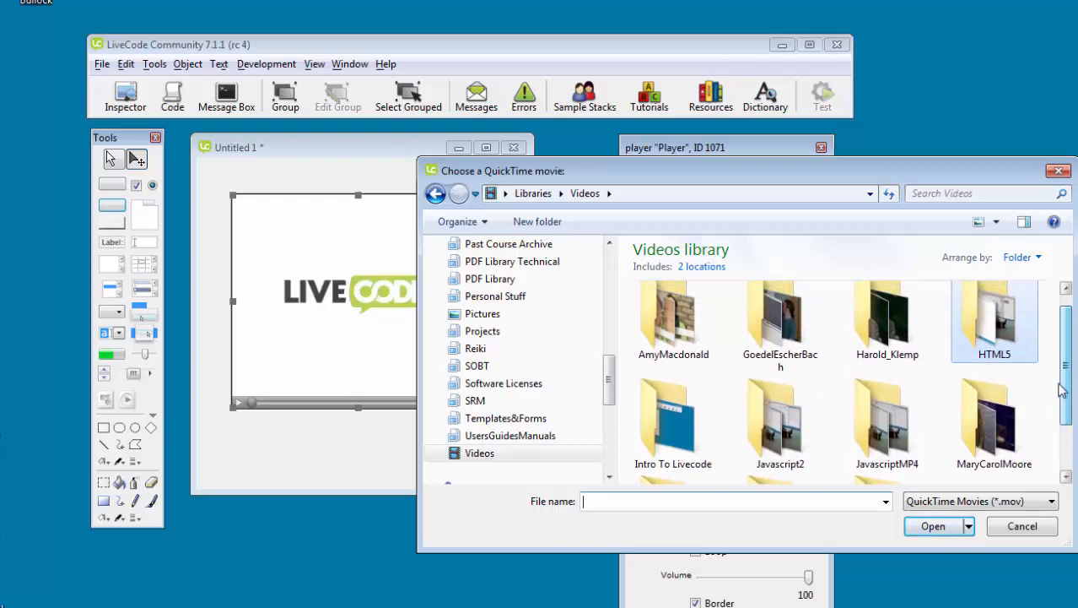
pyautogui.doubleClick(1005, 435)
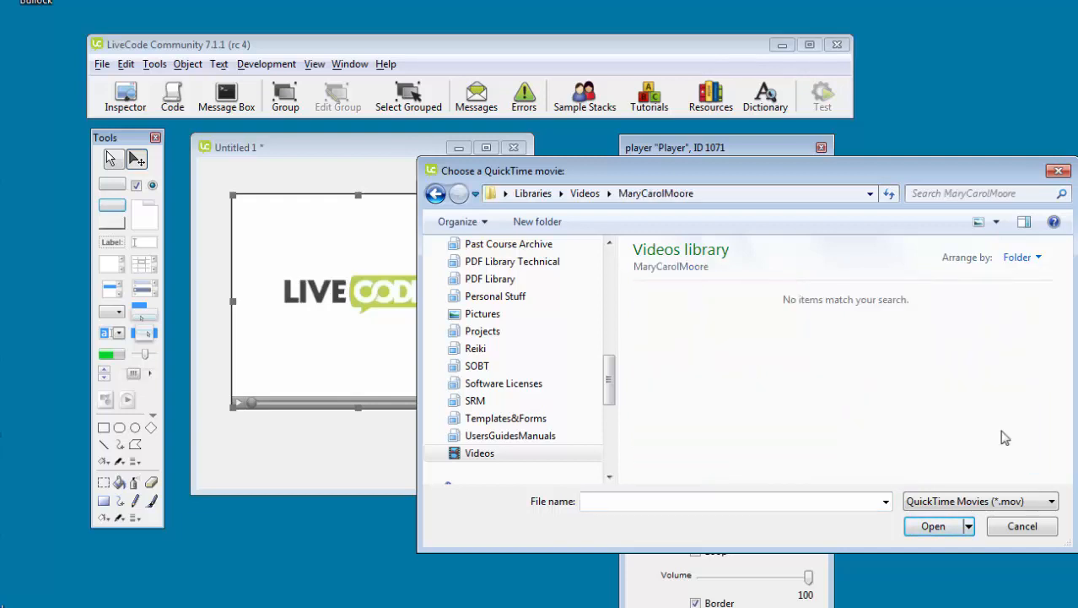
pyautogui.click(1052, 503)
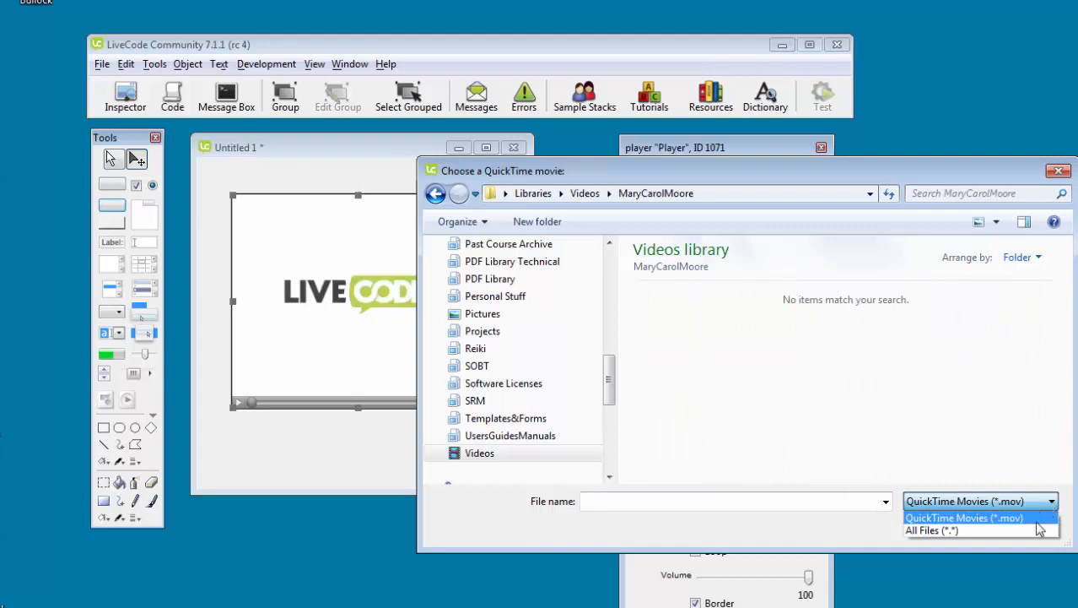
pyautogui.click(1038, 530)
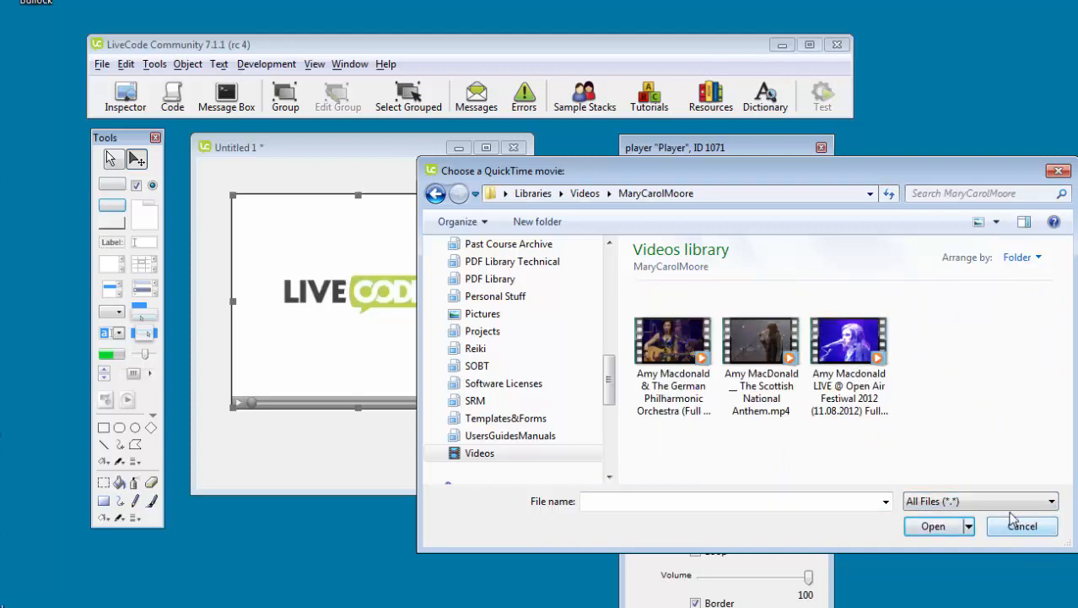
pyautogui.click(686, 359)
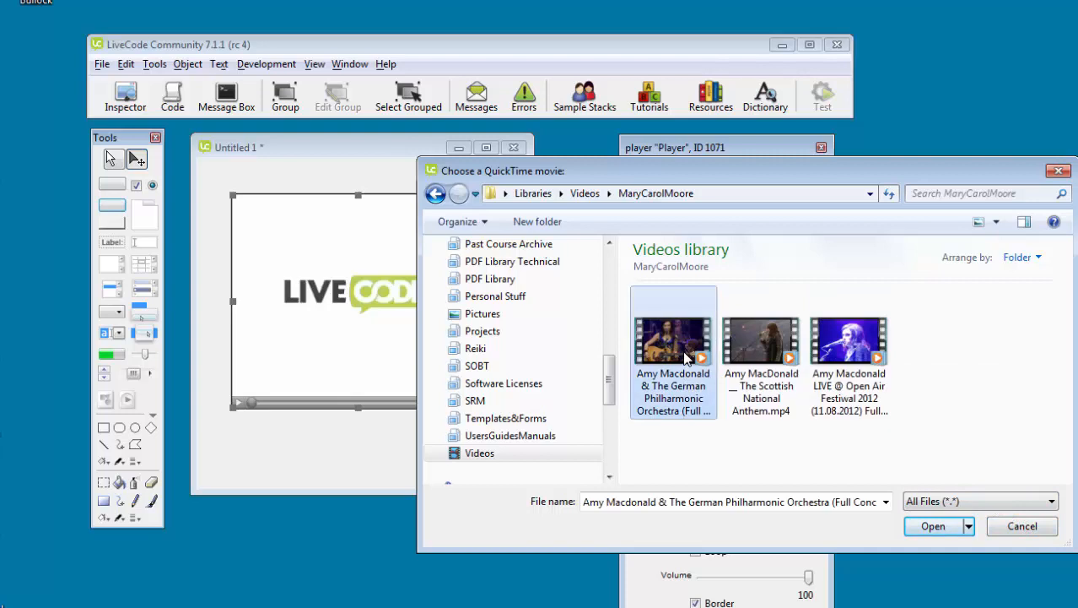
pyautogui.click(933, 527)
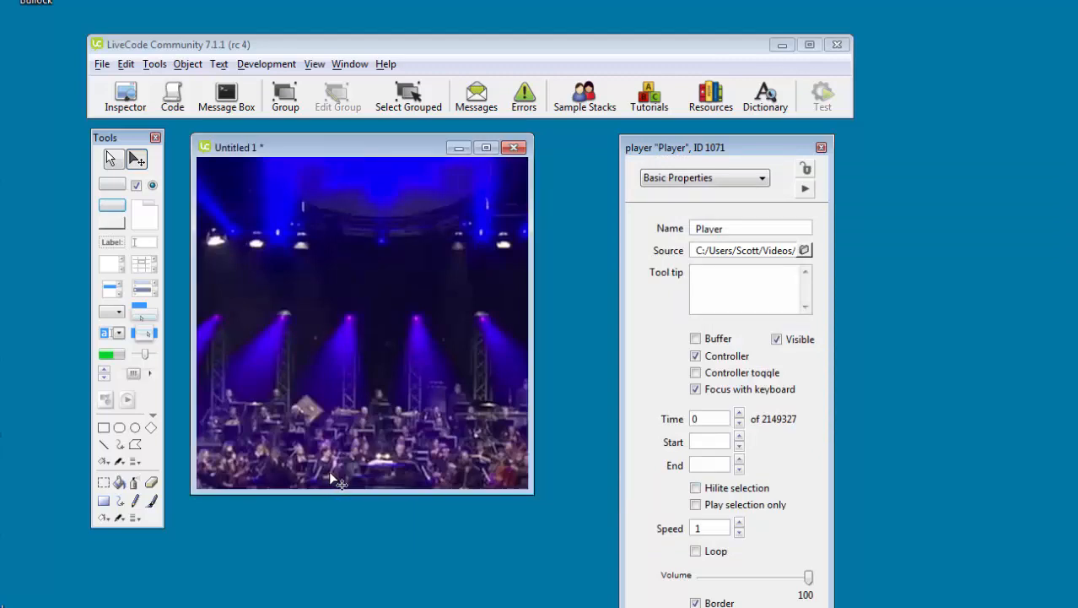
# Switch to run mode to check the concert video, return to edit mode and delete its player.
pyautogui.click(113, 160)
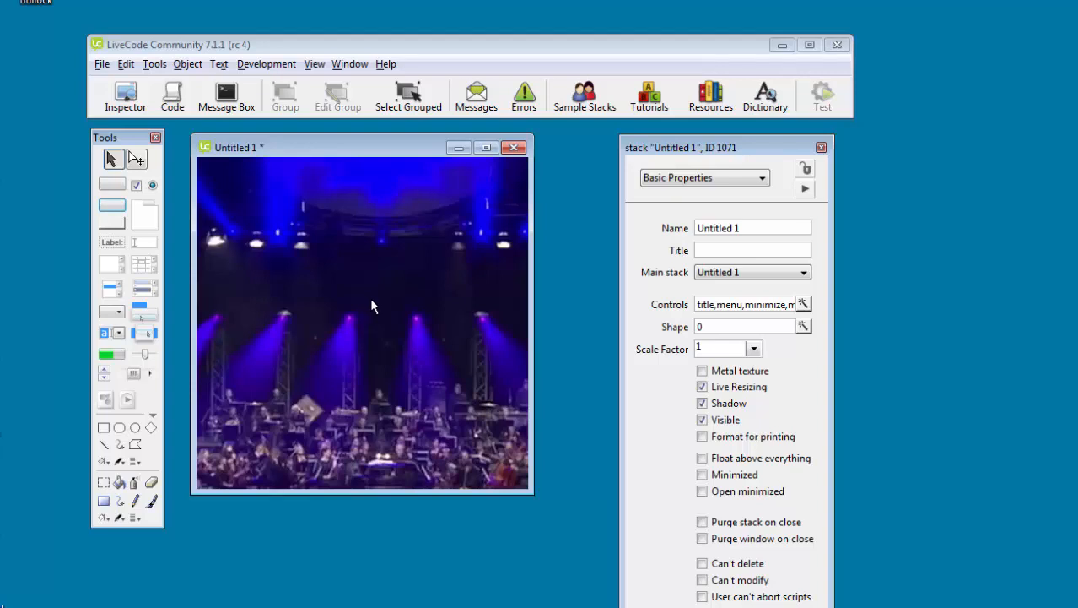
pyautogui.click(137, 161)
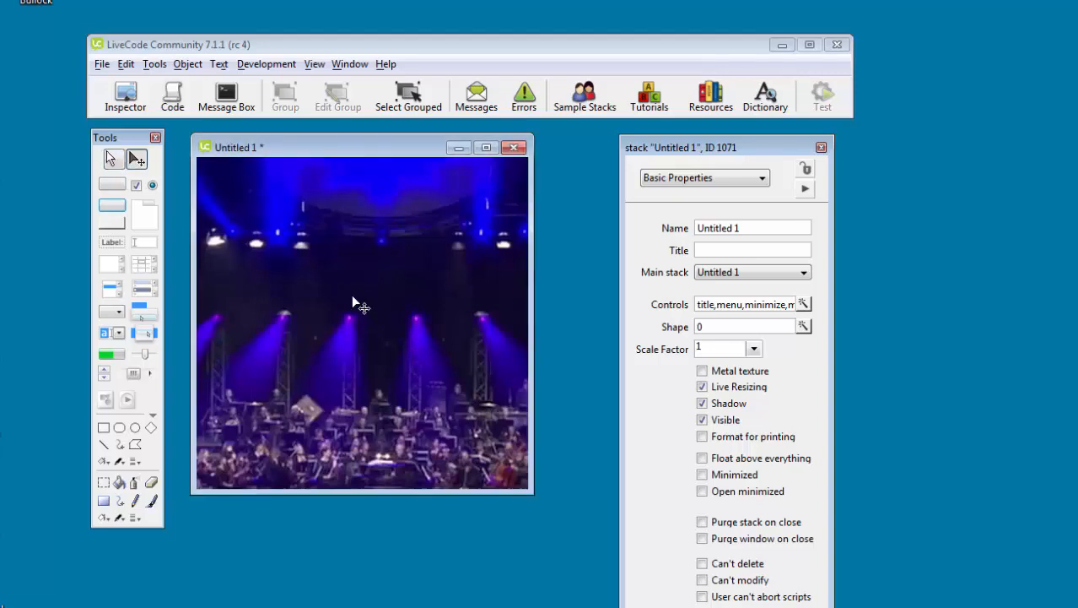
pyautogui.click(353, 299)
pyautogui.press('Delete')
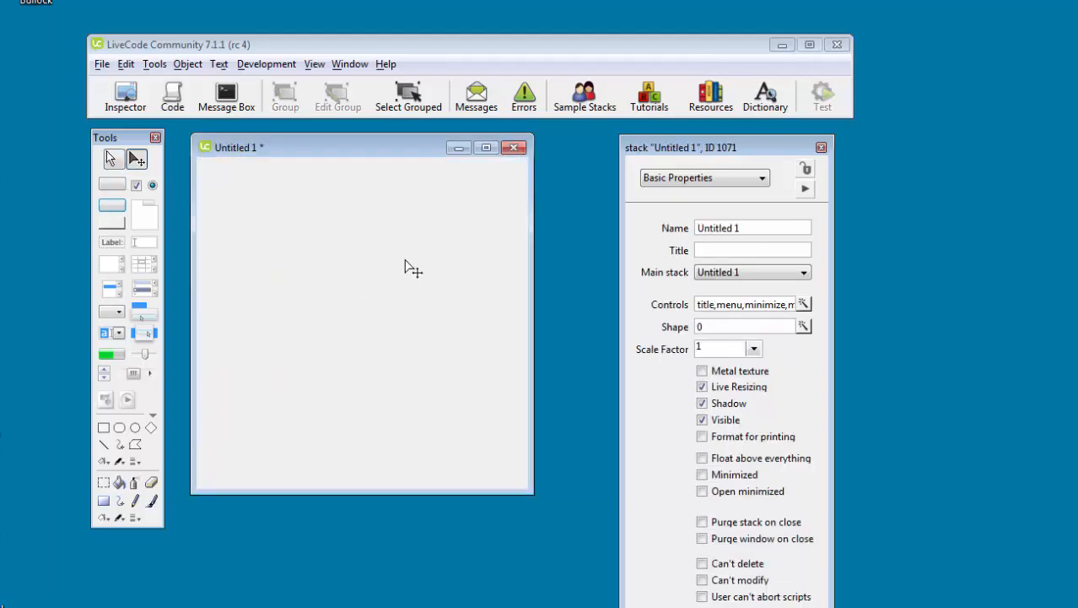